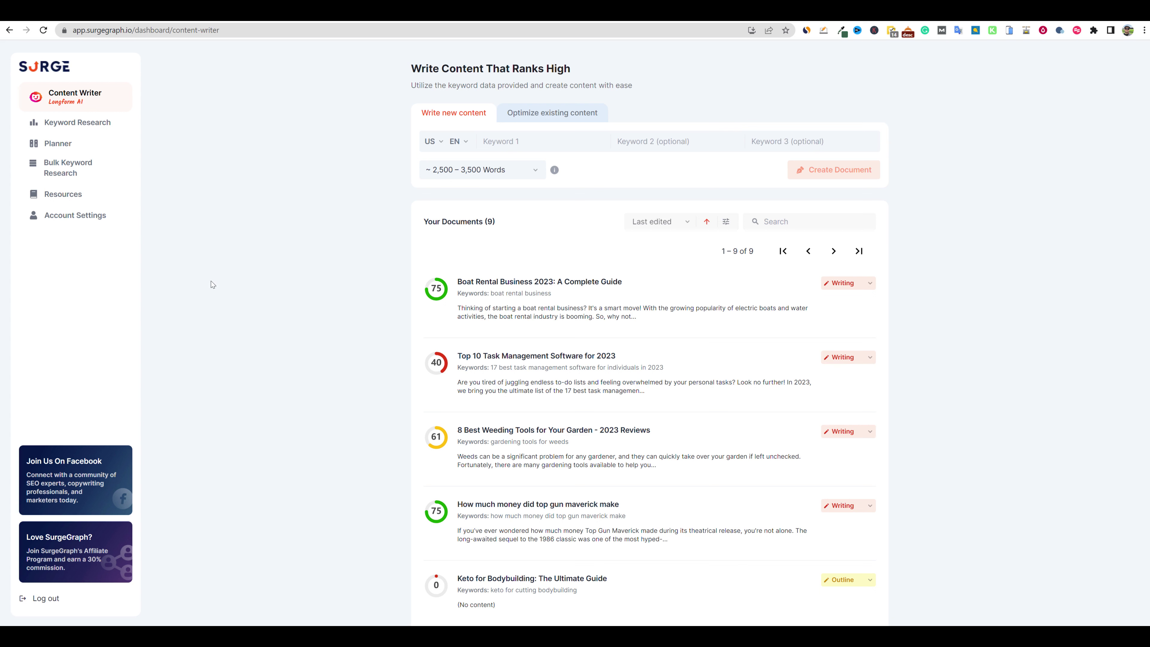
Open SurgeGraph's Bulk Keyword Research page, then switch to a ChatGPT chat.
{"action": "left_click", "coordinate": [73, 168]}
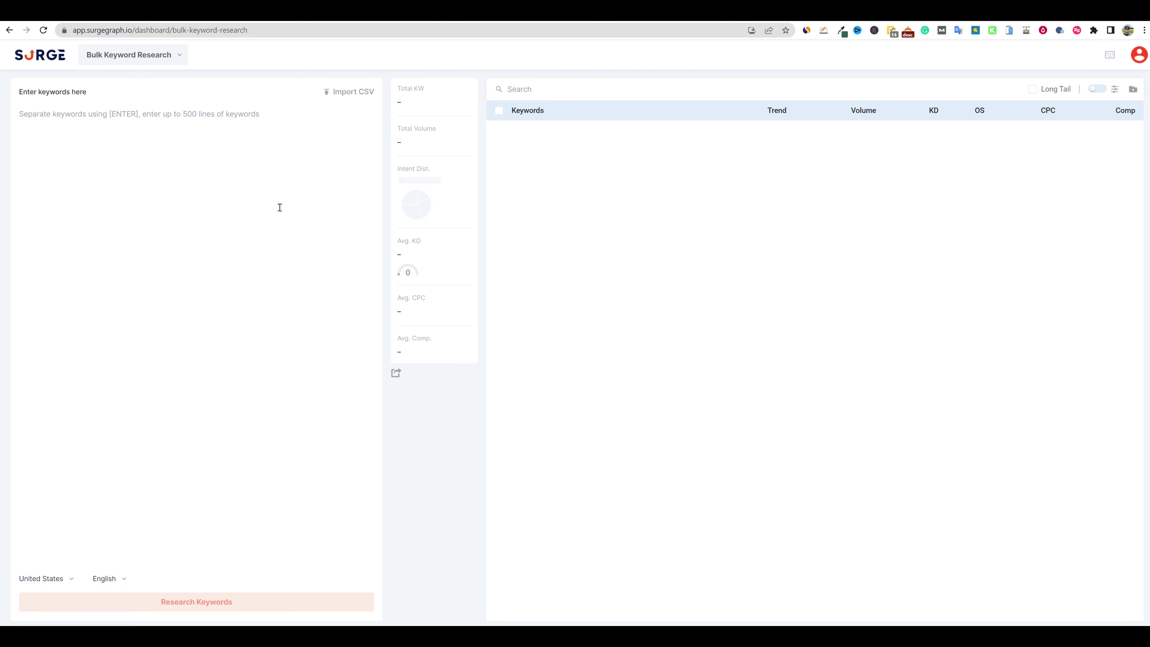
{"action": "left_click", "coordinate": [965, 30]}
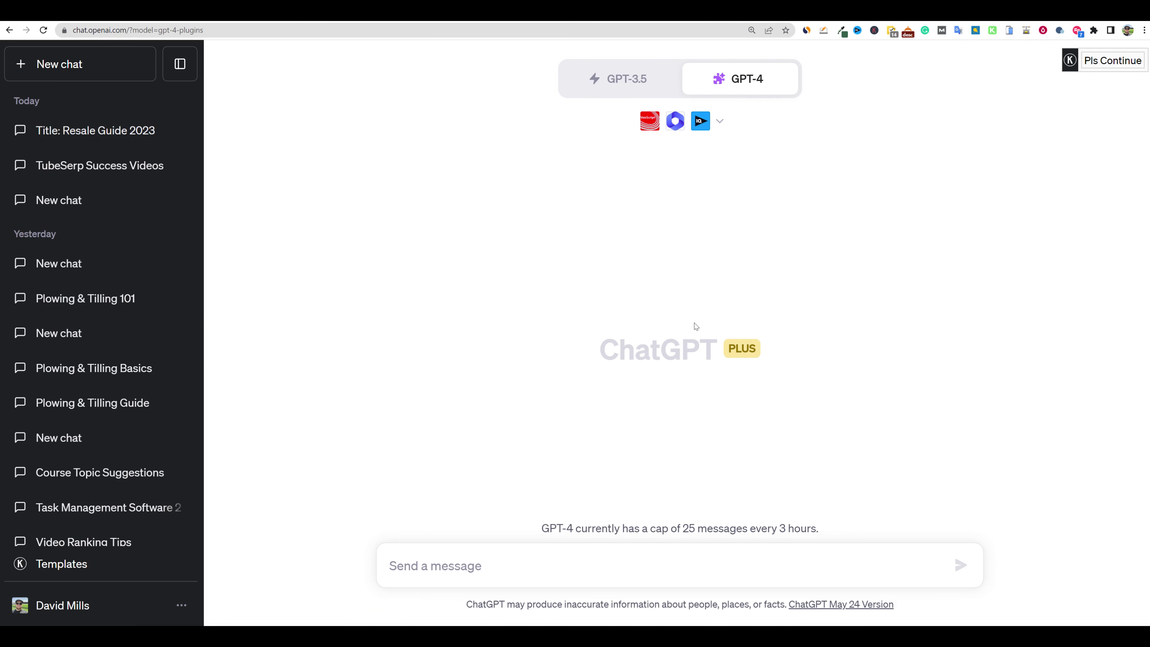
Put GPT-4 in plugin mode and replace vidIQ with What's trending? alongside VoxScript and WebPilot.
{"action": "mouse_move", "coordinate": [756, 93]}
{"action": "left_click", "coordinate": [719, 121]}
{"action": "scroll", "coordinate": [635, 235], "scroll_direction": "down", "scroll_amount": 1}
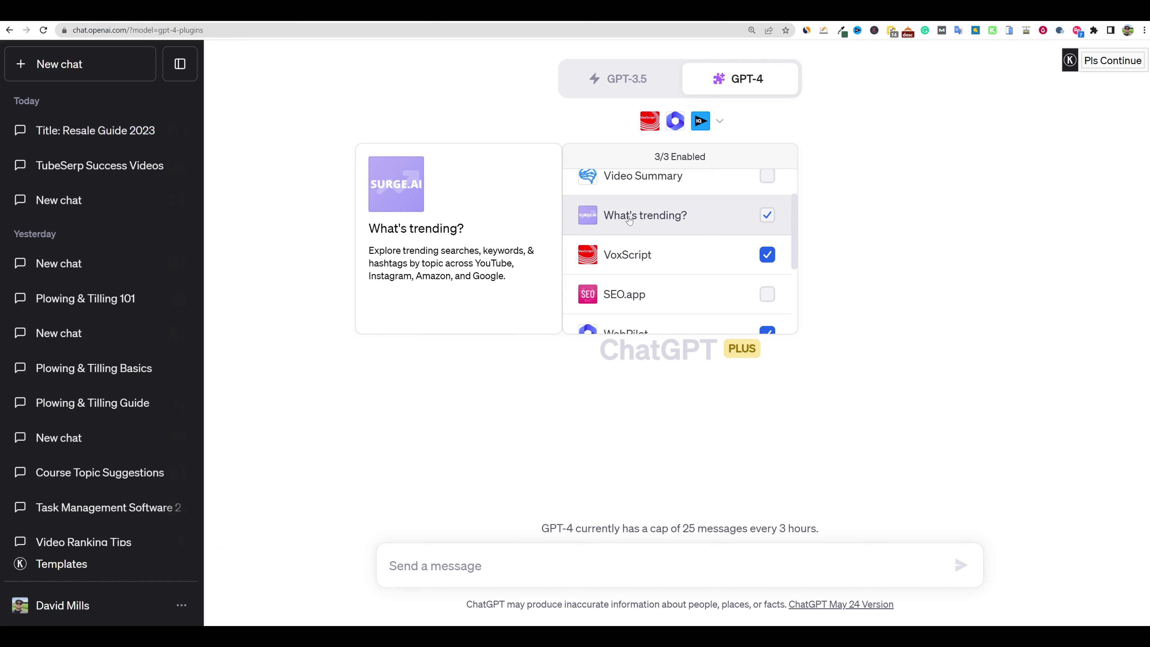
{"action": "left_click", "coordinate": [767, 214]}
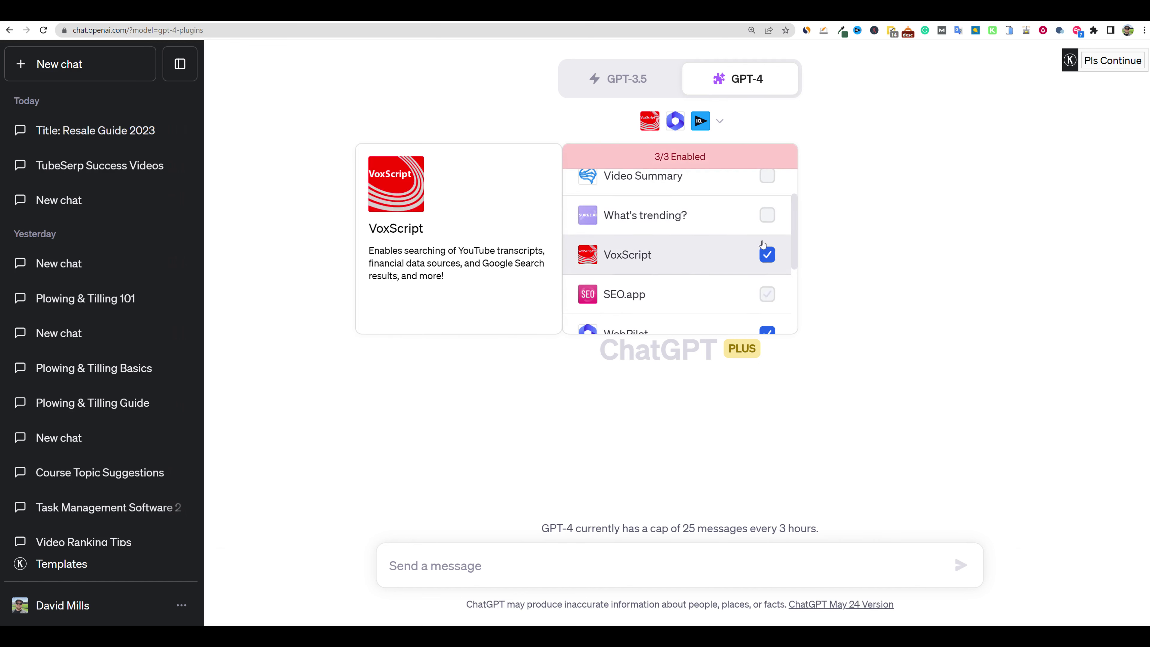
{"action": "left_click", "coordinate": [767, 216]}
{"action": "scroll", "coordinate": [767, 287], "scroll_direction": "down", "scroll_amount": 3}
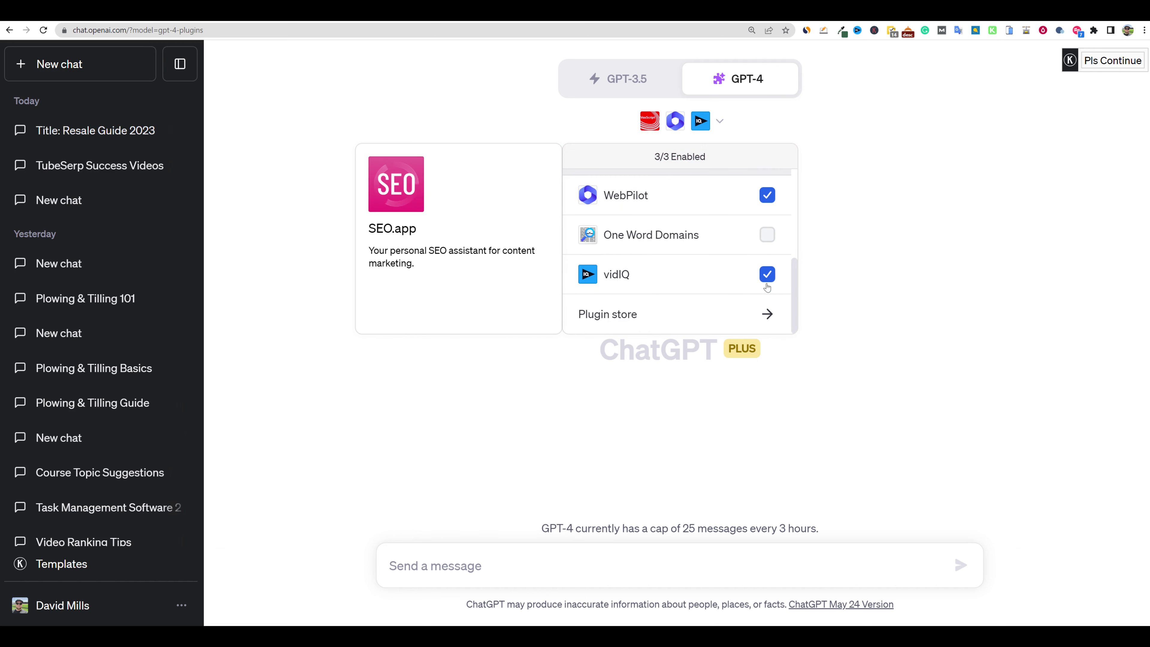
{"action": "left_click", "coordinate": [766, 278]}
{"action": "scroll", "coordinate": [767, 285], "scroll_direction": "up", "scroll_amount": 3}
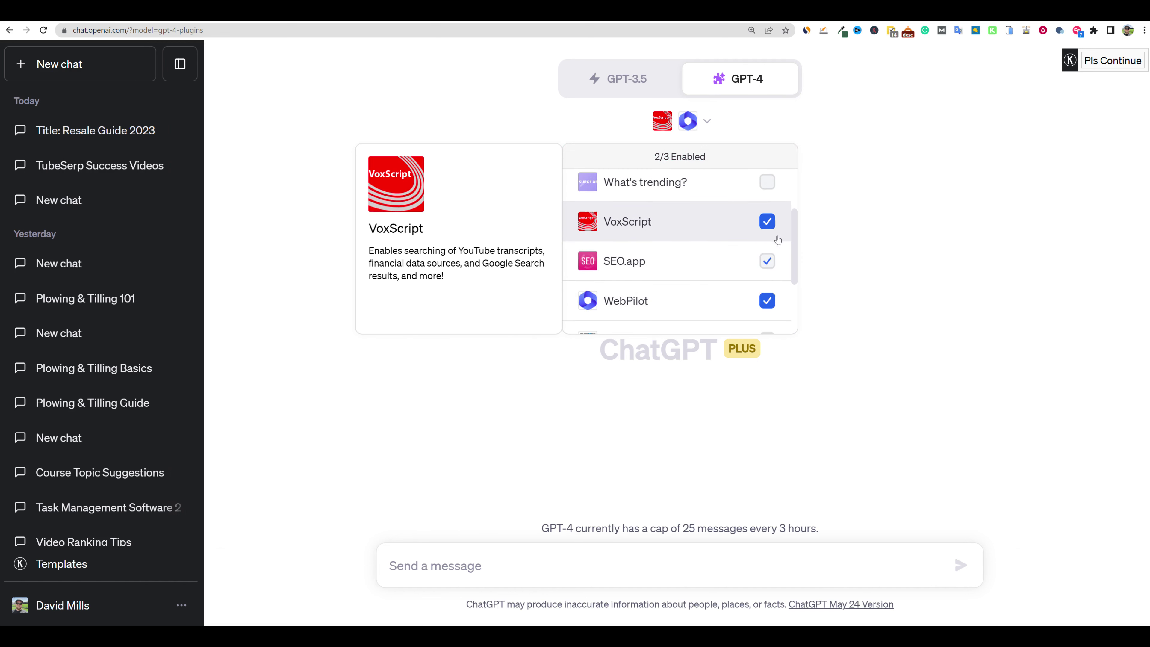
{"action": "left_click", "coordinate": [767, 181]}
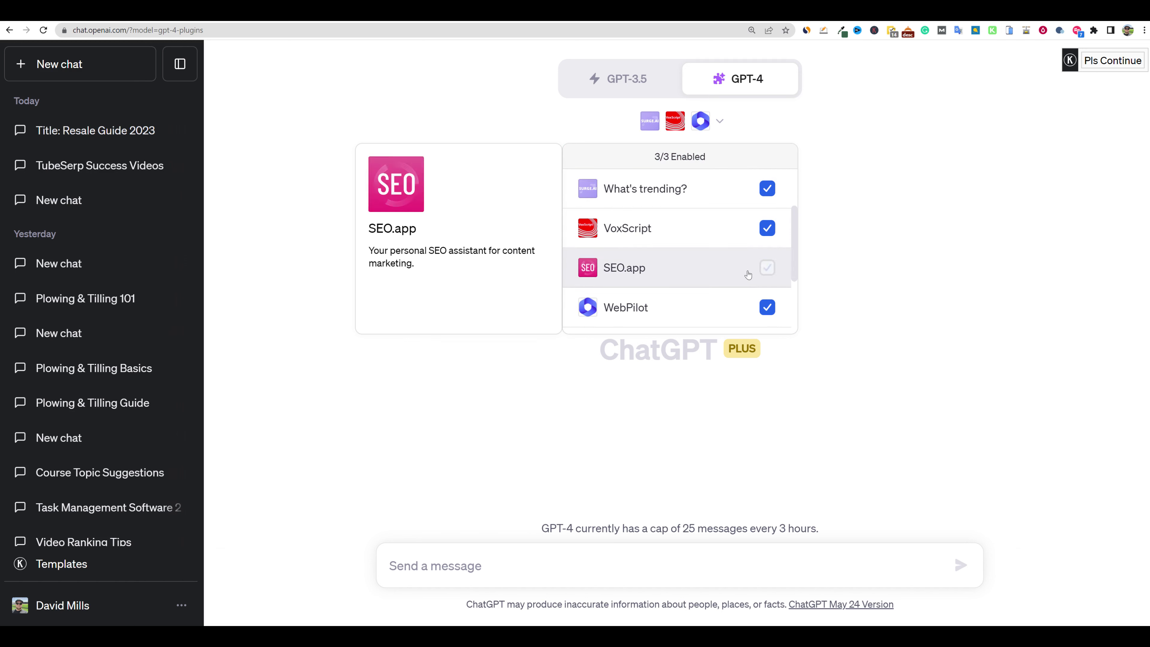
Ask ChatGPT: 'give me a list of the top 30 trending topics in the gardening niche'.
{"action": "left_click", "coordinate": [529, 564]}
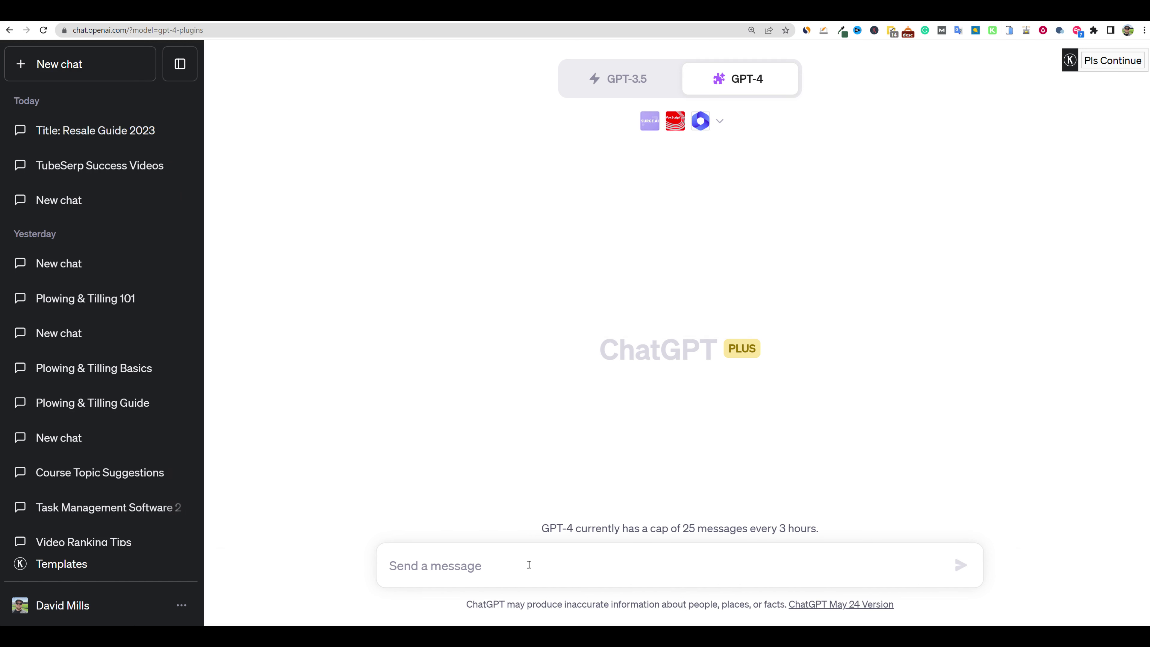
{"action": "type", "text": "give me a"}
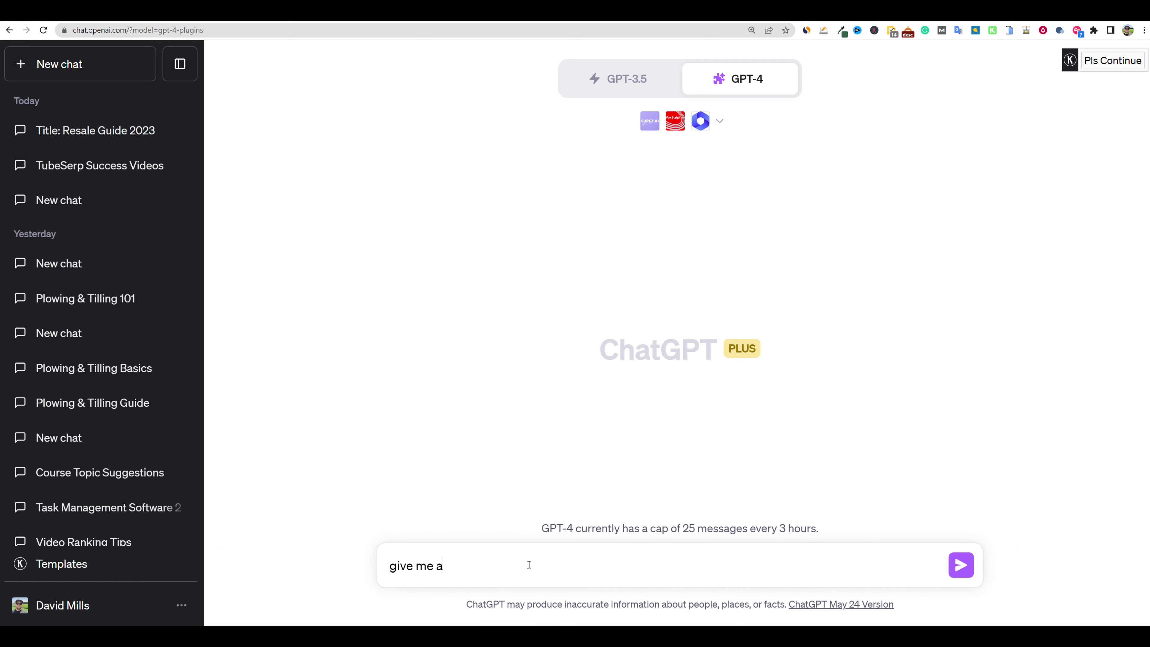
{"action": "type", "text": " list of the top 30 trending topids"}
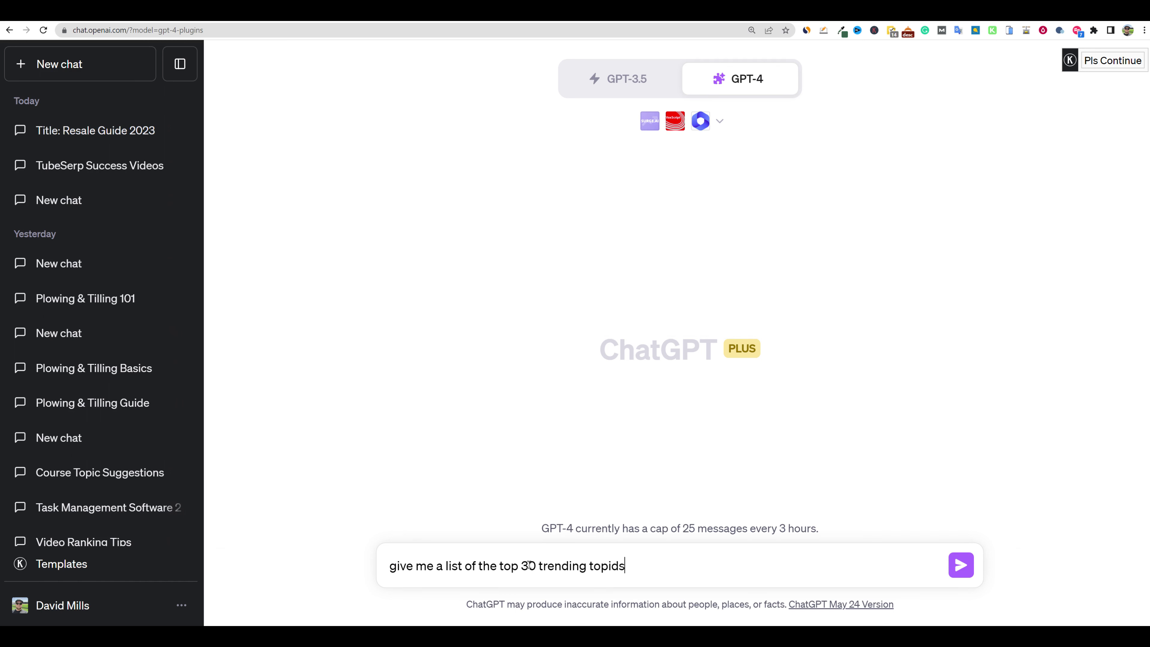
{"action": "key", "text": "BackSpace"}
{"action": "key", "text": "BackSpace"}
{"action": "type", "text": "cs in the gardening niche"}
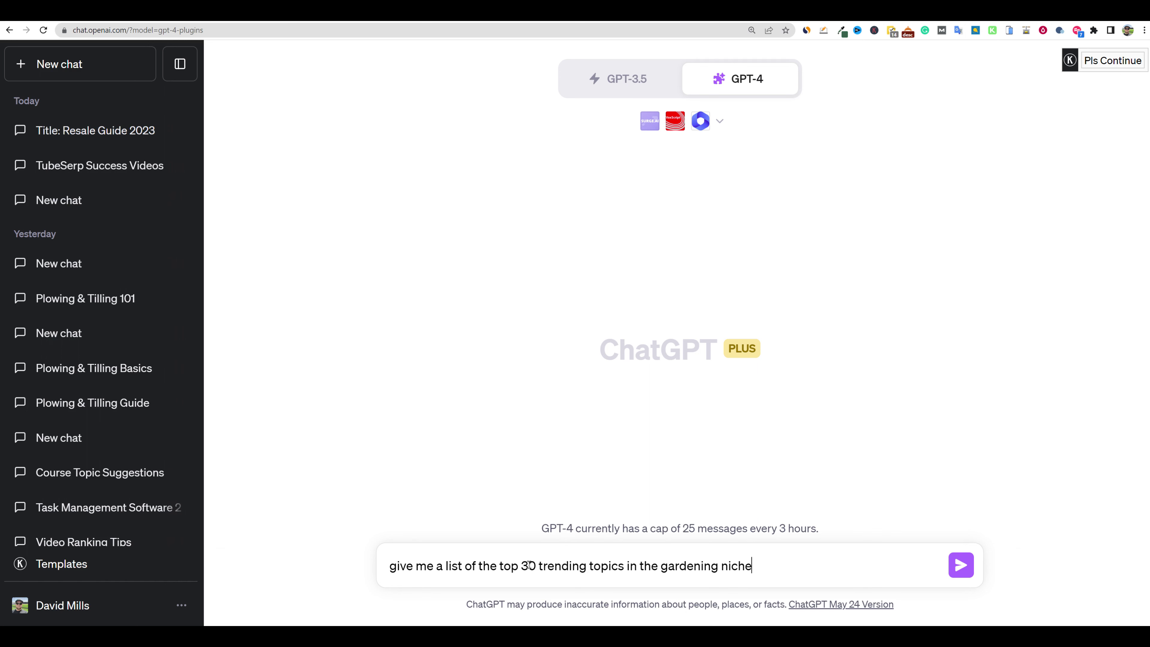
{"action": "key", "text": "Return"}
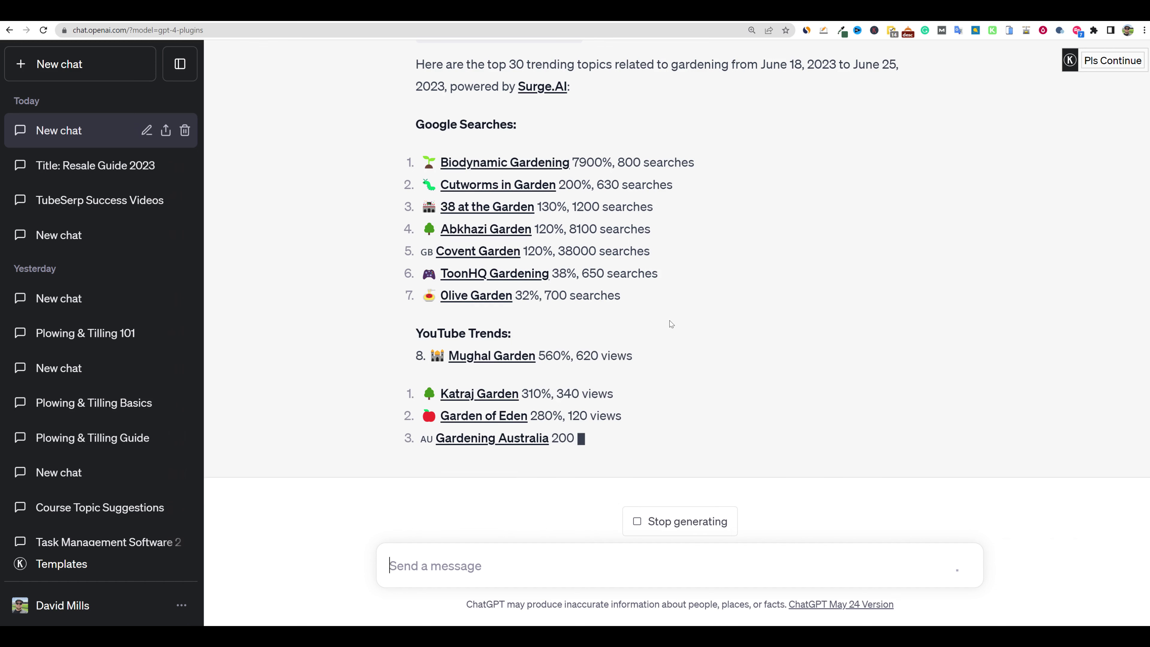
Stop the answer and resend the prompt with '. only give me google search trends' appended.
{"action": "left_click", "coordinate": [665, 520]}
{"action": "scroll", "coordinate": [614, 450], "scroll_direction": "up", "scroll_amount": 10}
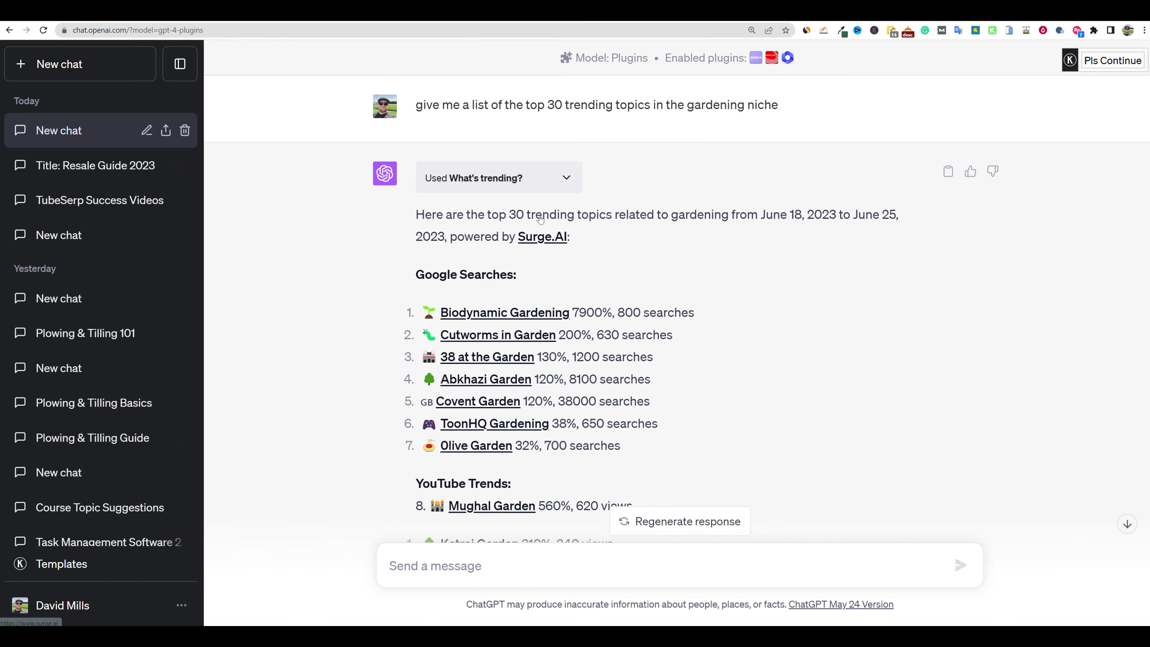
{"action": "left_click_drag", "start_coordinate": [798, 109], "coordinate": [419, 107]}
{"action": "key", "text": "ctrl+c"}
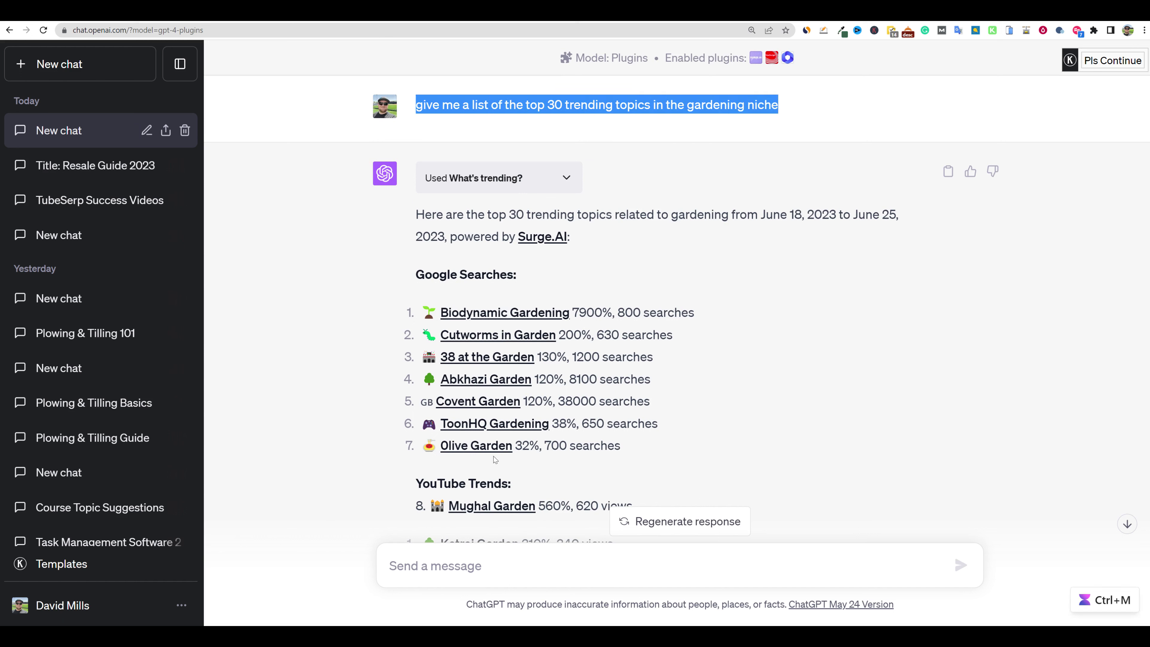
{"action": "left_click", "coordinate": [510, 565]}
{"action": "key", "text": "ctrl+v"}
{"action": "type", "text": ". only"}
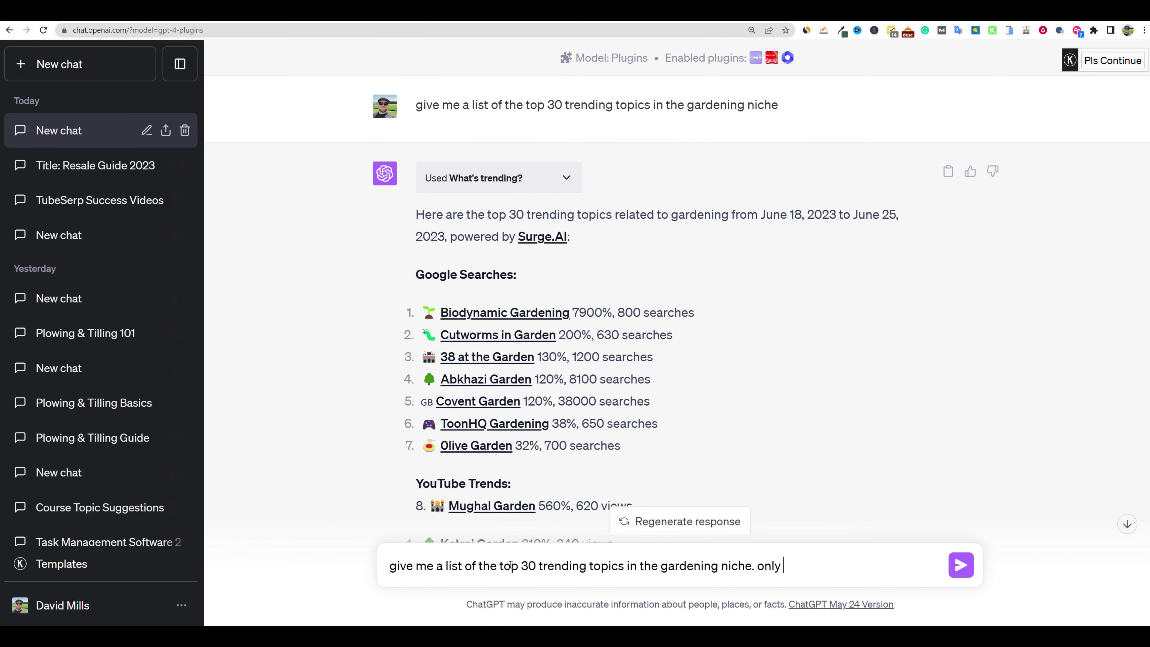
{"action": "type", "text": " give me google searches"}
{"action": "key", "text": "BackSpace"}
{"action": "key", "text": "BackSpace"}
{"action": "type", "text": "trends."}
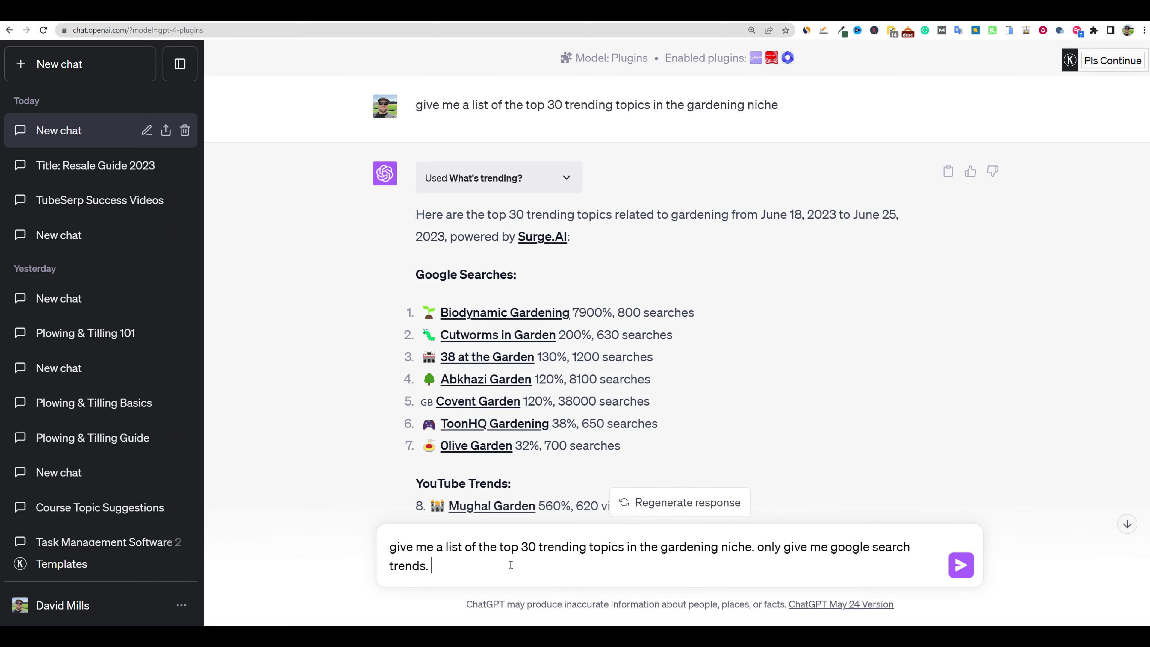
{"action": "key", "text": "Return"}
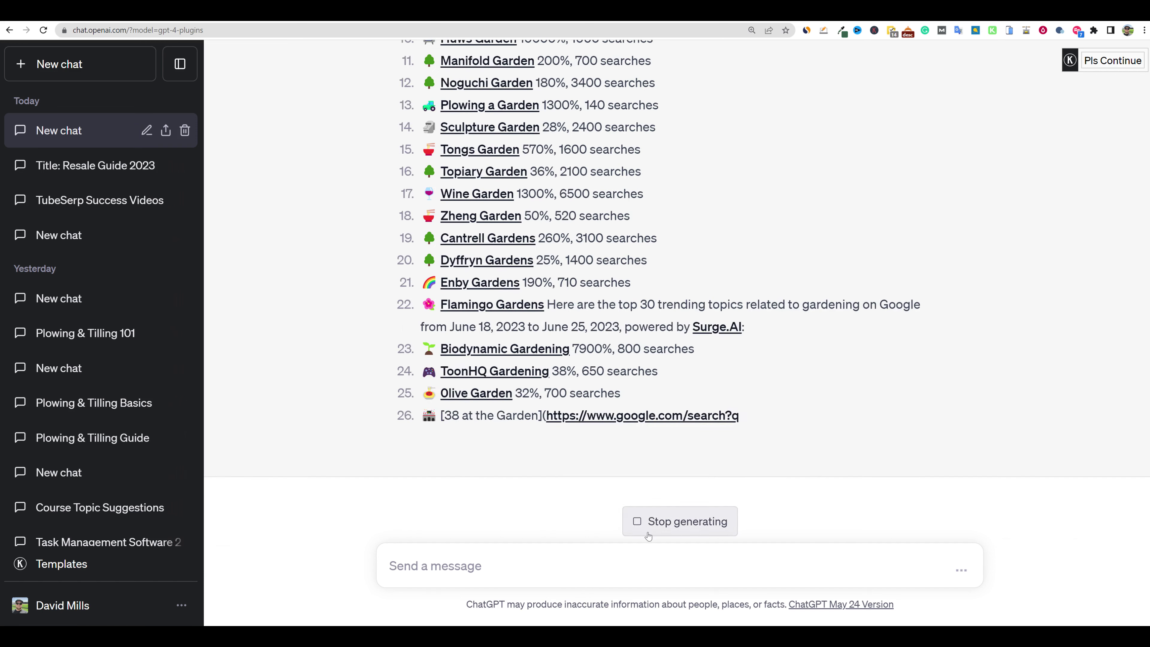
Stop the finished list and copy the Wine Garden topic from it.
{"action": "left_click", "coordinate": [675, 526]}
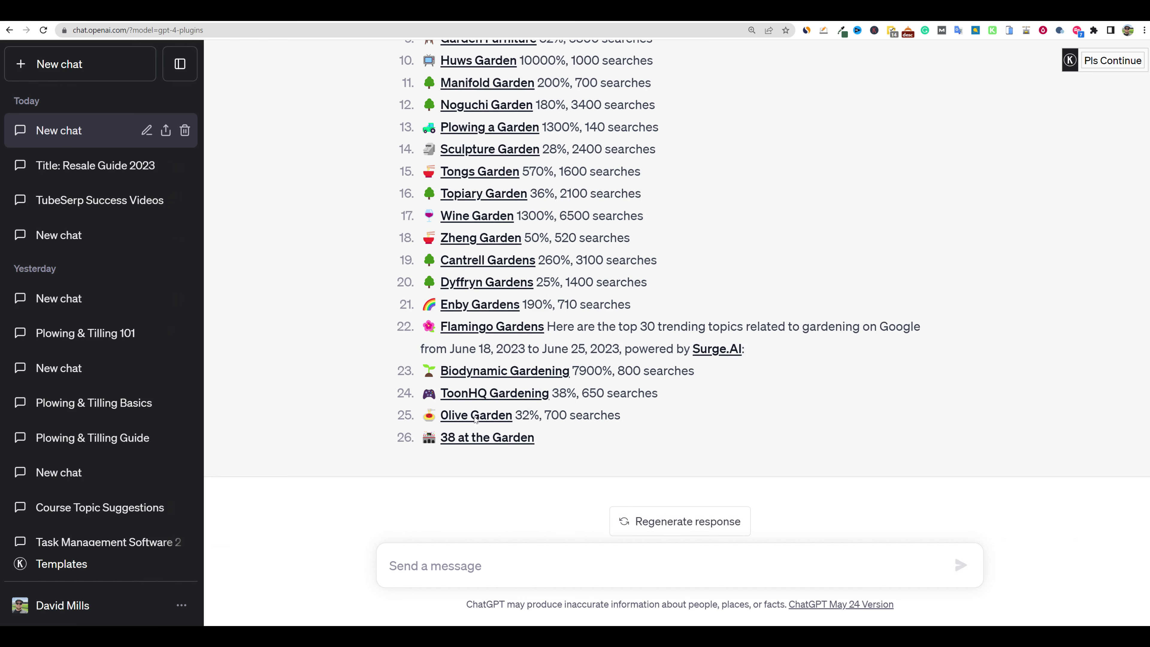
{"action": "scroll", "coordinate": [565, 421], "scroll_direction": "up", "scroll_amount": 5}
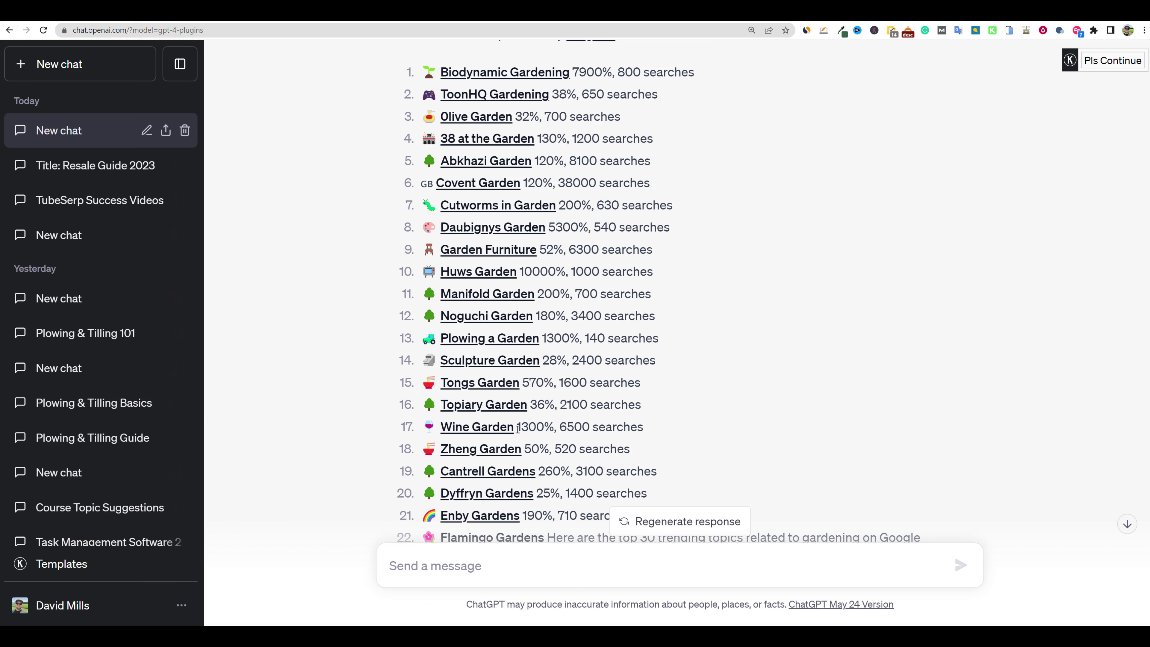
{"action": "left_click_drag", "start_coordinate": [516, 429], "coordinate": [445, 426]}
{"action": "key", "text": "ctrl+c"}
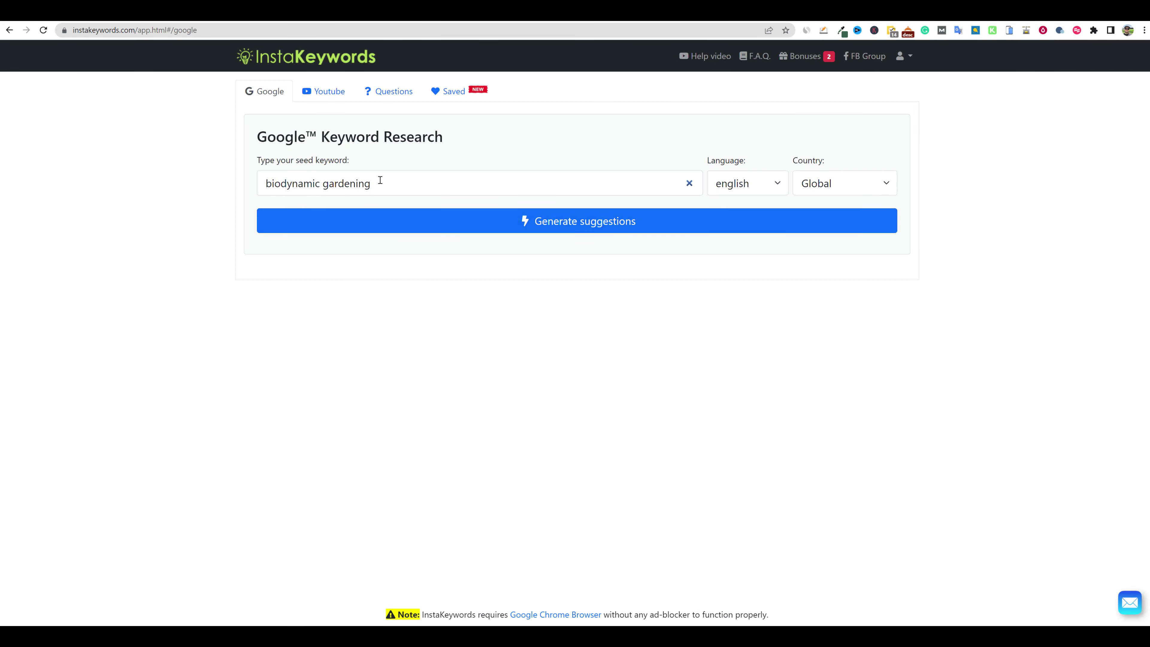
Replace the seed keyword 'biodynamic gardening' with 'Wine Garden' and generate keyword suggestions.
{"action": "left_click", "coordinate": [418, 182]}
{"action": "left_click_drag", "start_coordinate": [418, 182], "coordinate": [241, 180]}
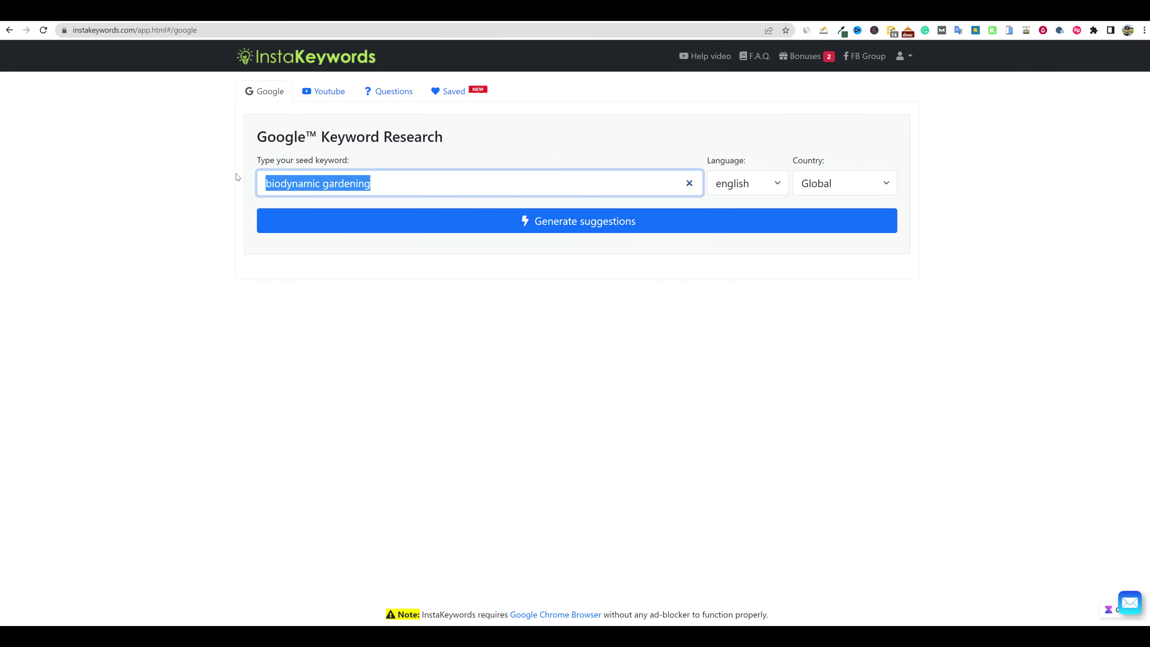
{"action": "left_click_drag", "start_coordinate": [398, 182], "coordinate": [247, 186]}
{"action": "key", "text": "ctrl+v"}
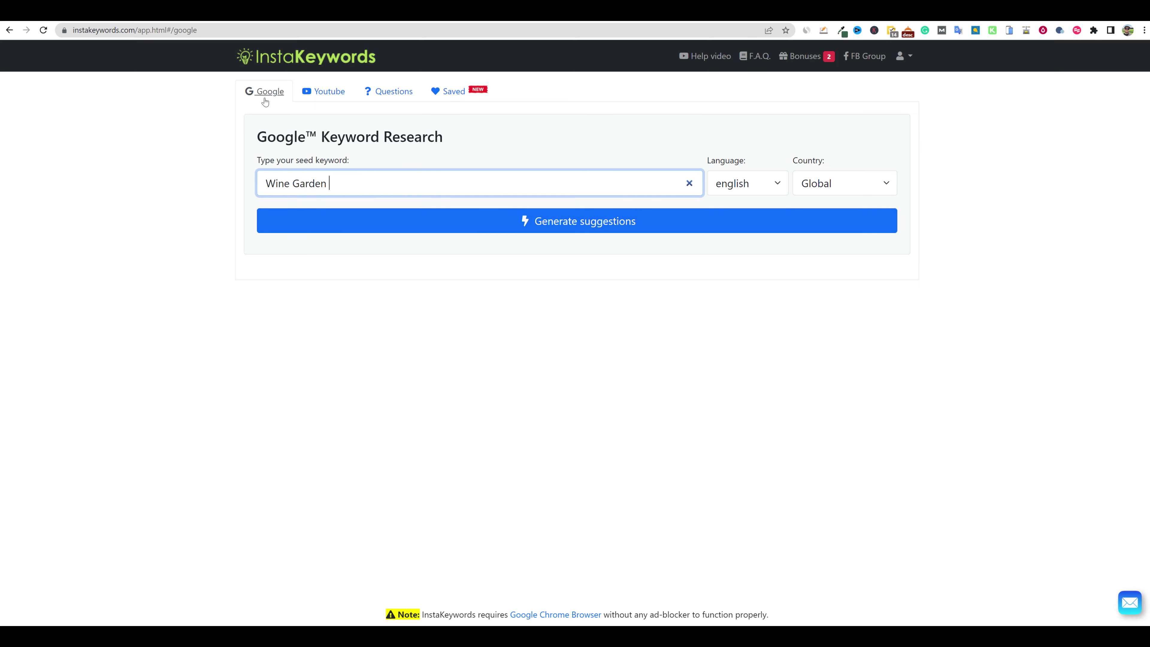
{"action": "left_click", "coordinate": [546, 222]}
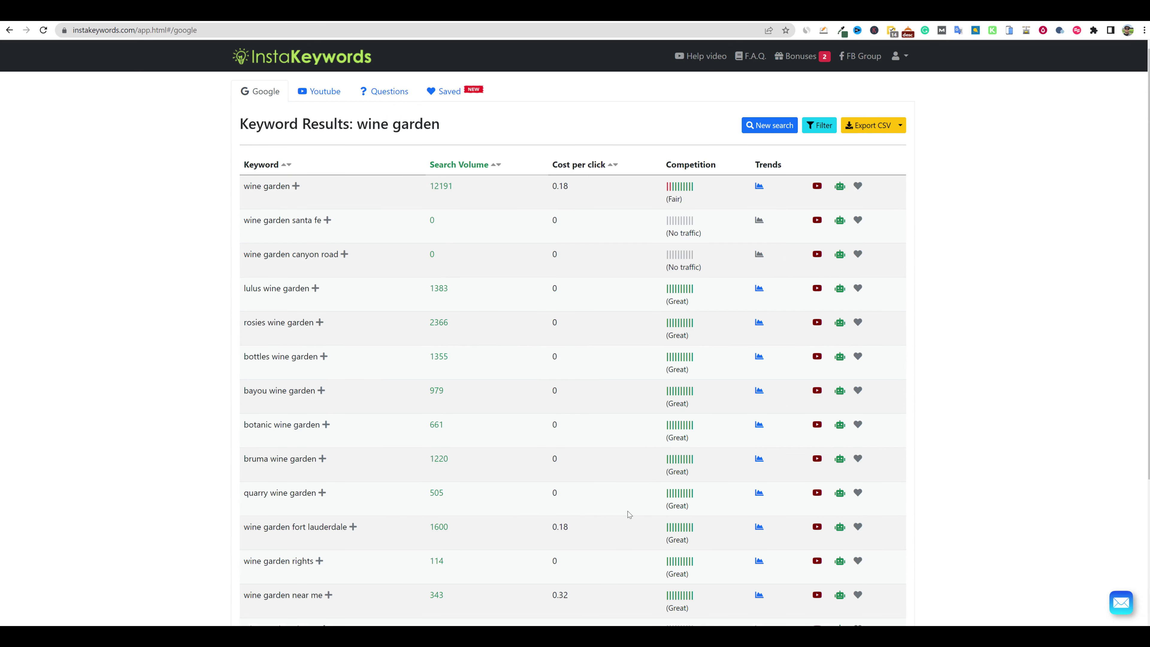
Keep loading more wine garden keyword batches until the list stops growing, then scroll back up.
{"action": "scroll", "coordinate": [608, 513], "scroll_direction": "down", "scroll_amount": 5}
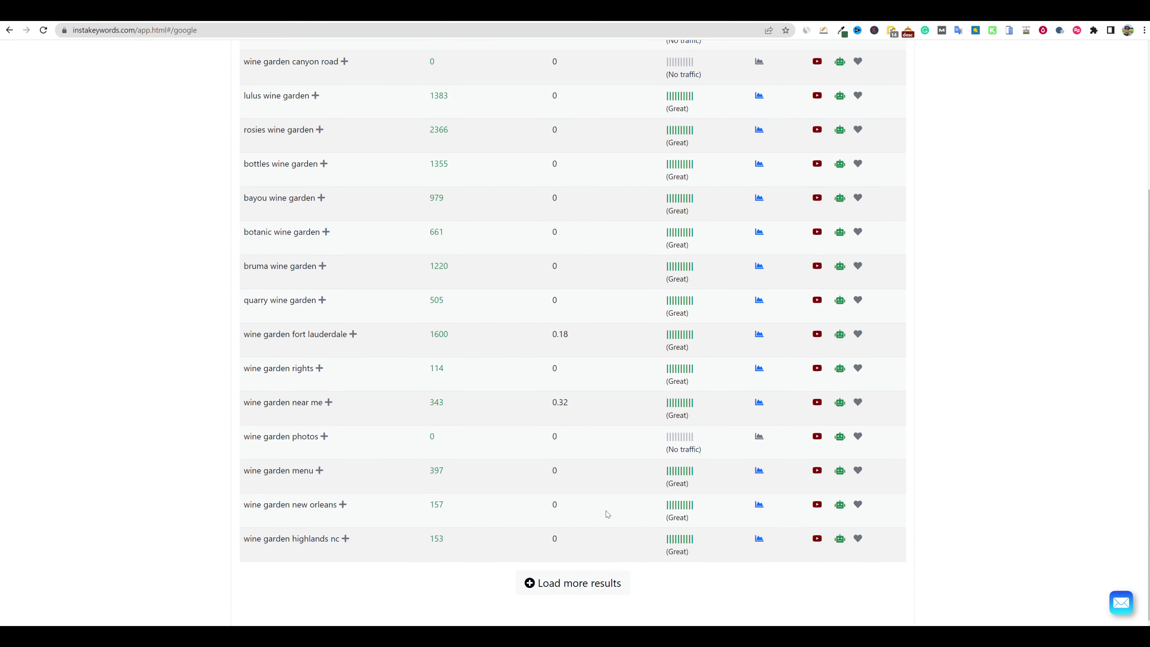
{"action": "left_click", "coordinate": [566, 587]}
{"action": "scroll", "coordinate": [583, 589], "scroll_direction": "down", "scroll_amount": 3}
{"action": "left_click", "coordinate": [584, 585]}
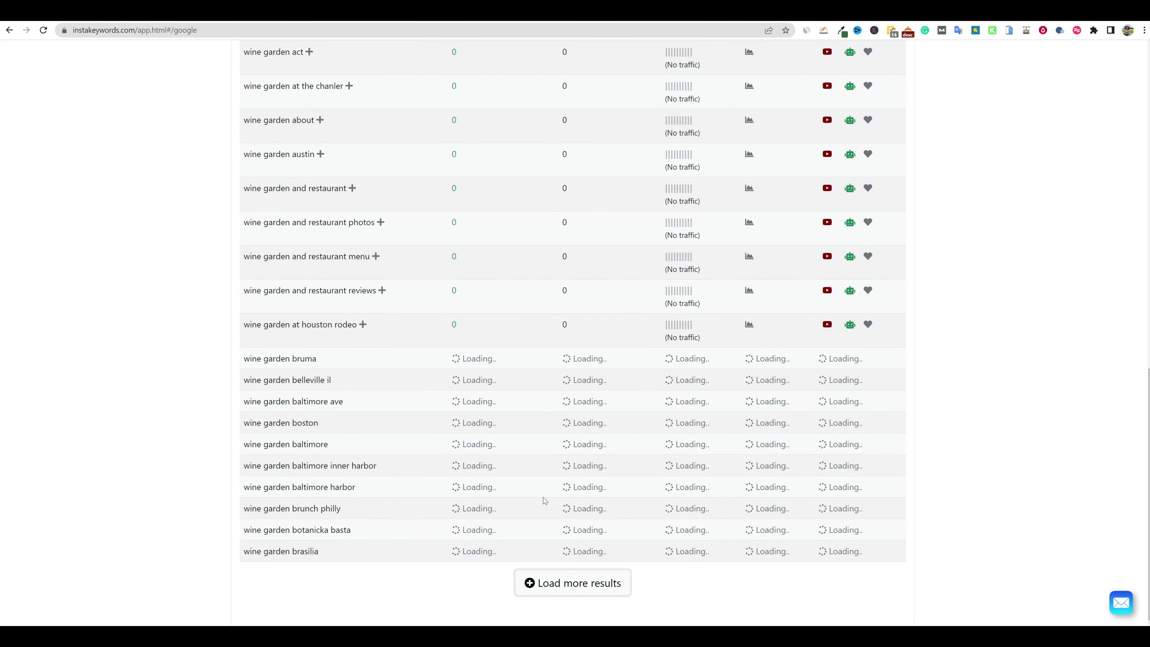
{"action": "scroll", "coordinate": [546, 525], "scroll_direction": "down", "scroll_amount": 3}
{"action": "left_click", "coordinate": [563, 588]}
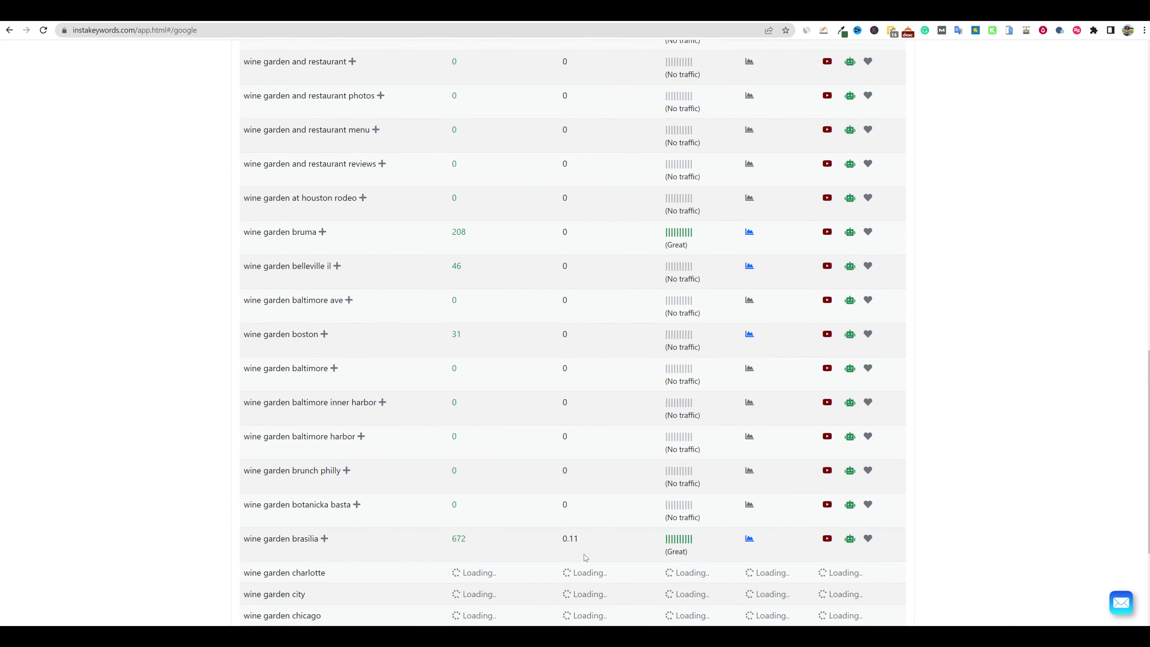
{"action": "scroll", "coordinate": [586, 558], "scroll_direction": "down", "scroll_amount": 4}
{"action": "scroll", "coordinate": [581, 561], "scroll_direction": "down", "scroll_amount": 2}
{"action": "left_click", "coordinate": [572, 584]}
{"action": "scroll", "coordinate": [574, 570], "scroll_direction": "down", "scroll_amount": 4}
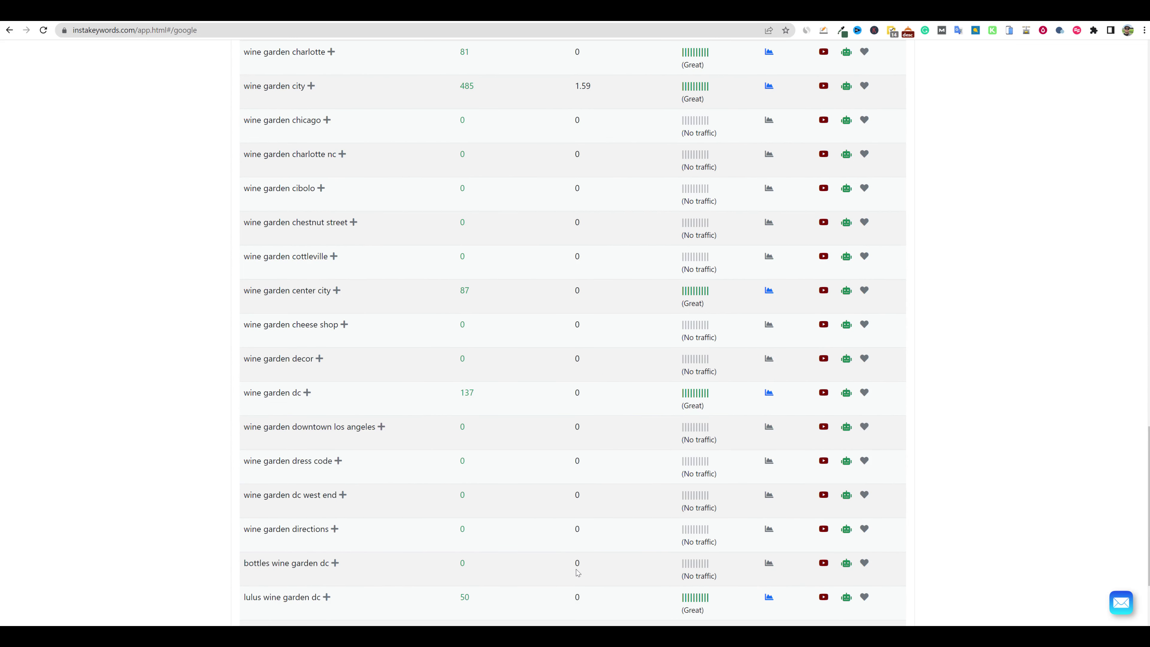
{"action": "scroll", "coordinate": [578, 572], "scroll_direction": "up", "scroll_amount": 6}
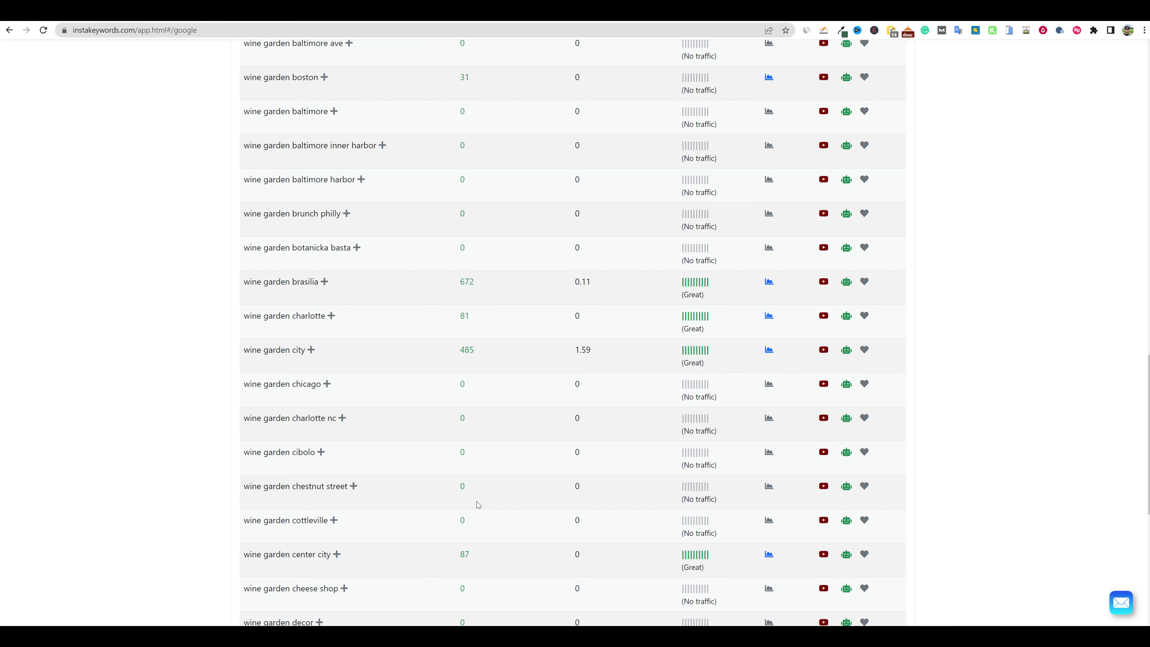
{"action": "scroll", "coordinate": [481, 506], "scroll_direction": "down", "scroll_amount": 9}
{"action": "left_click", "coordinate": [572, 591]}
{"action": "scroll", "coordinate": [509, 553], "scroll_direction": "down", "scroll_amount": 5}
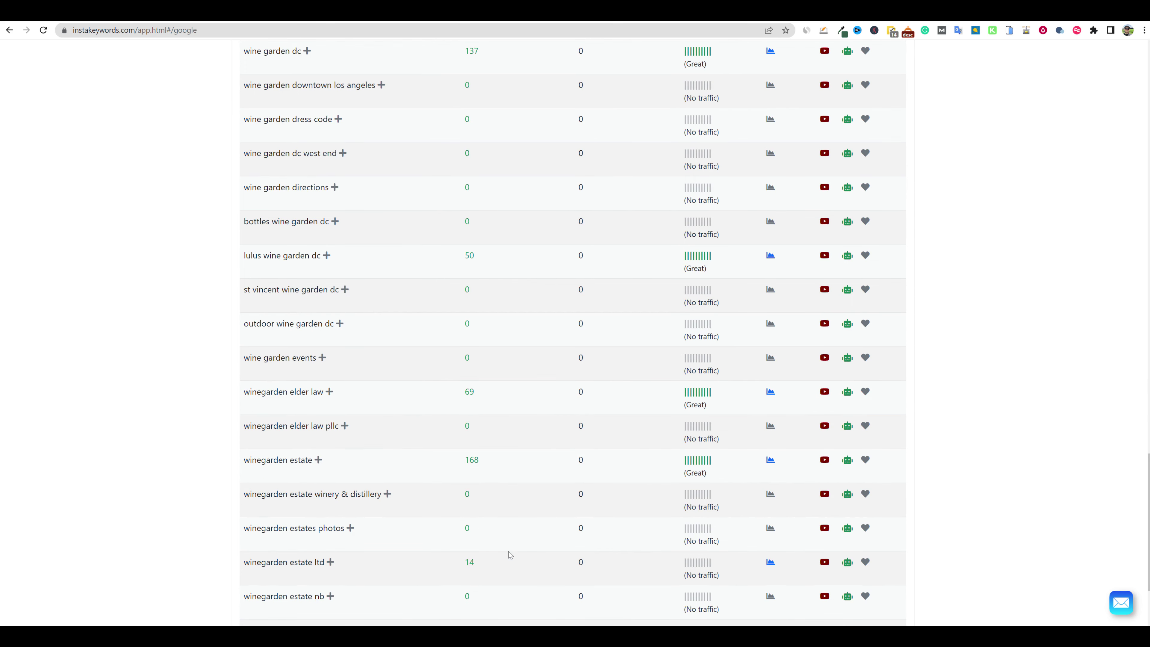
{"action": "scroll", "coordinate": [566, 580], "scroll_direction": "down", "scroll_amount": 3}
{"action": "left_click", "coordinate": [590, 593]}
{"action": "scroll", "coordinate": [607, 557], "scroll_direction": "down", "scroll_amount": 7}
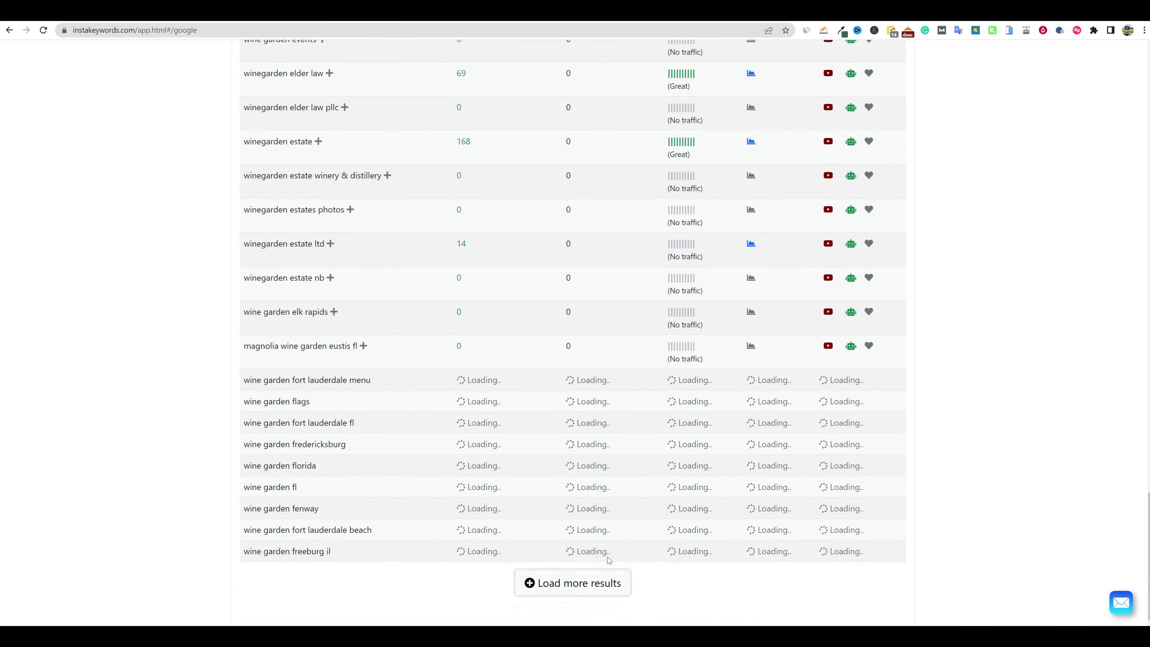
{"action": "left_click", "coordinate": [594, 588]}
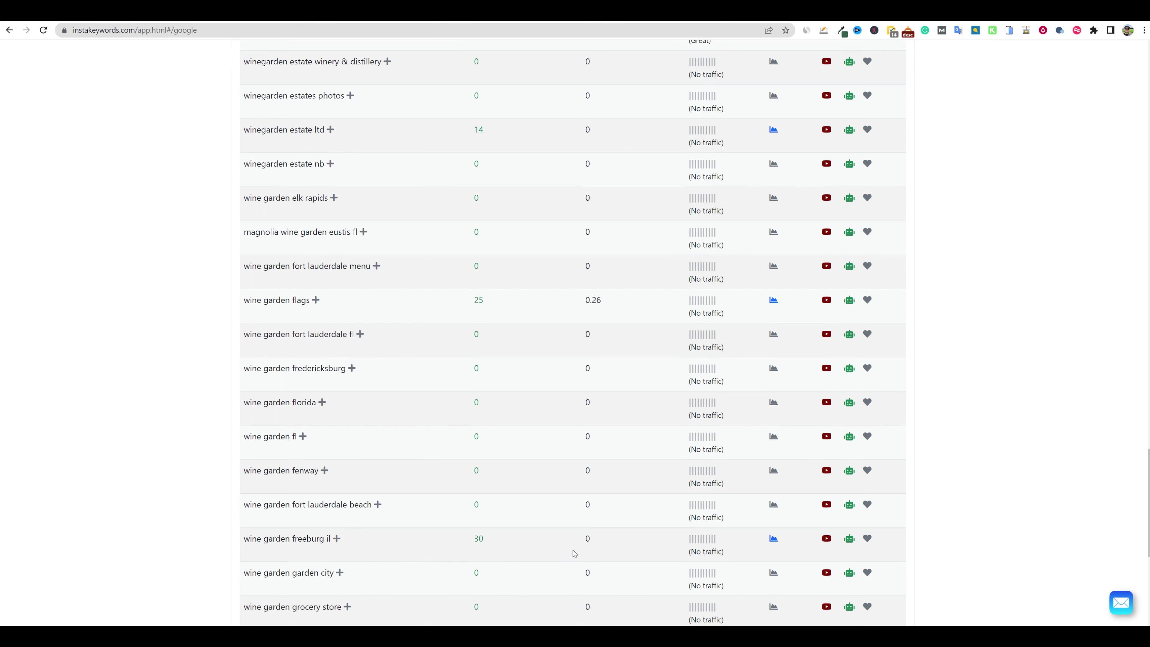
{"action": "scroll", "coordinate": [572, 549], "scroll_direction": "down", "scroll_amount": 6}
{"action": "left_click", "coordinate": [583, 588]}
{"action": "scroll", "coordinate": [585, 572], "scroll_direction": "down", "scroll_amount": 3}
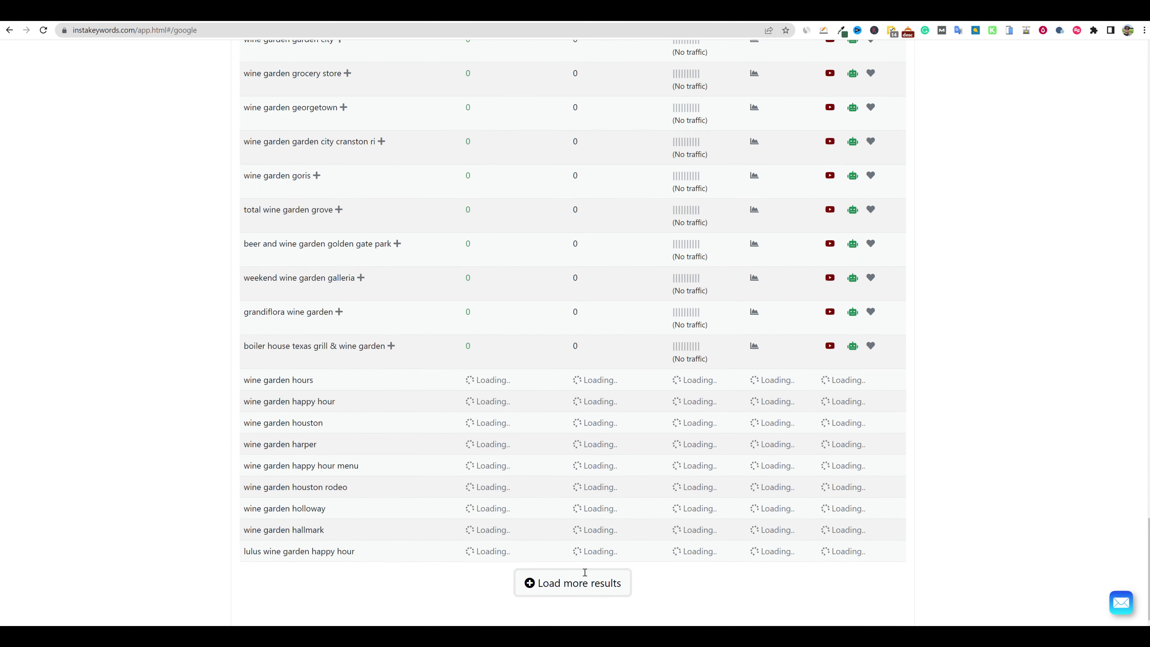
{"action": "scroll", "coordinate": [622, 517], "scroll_direction": "down", "scroll_amount": 3}
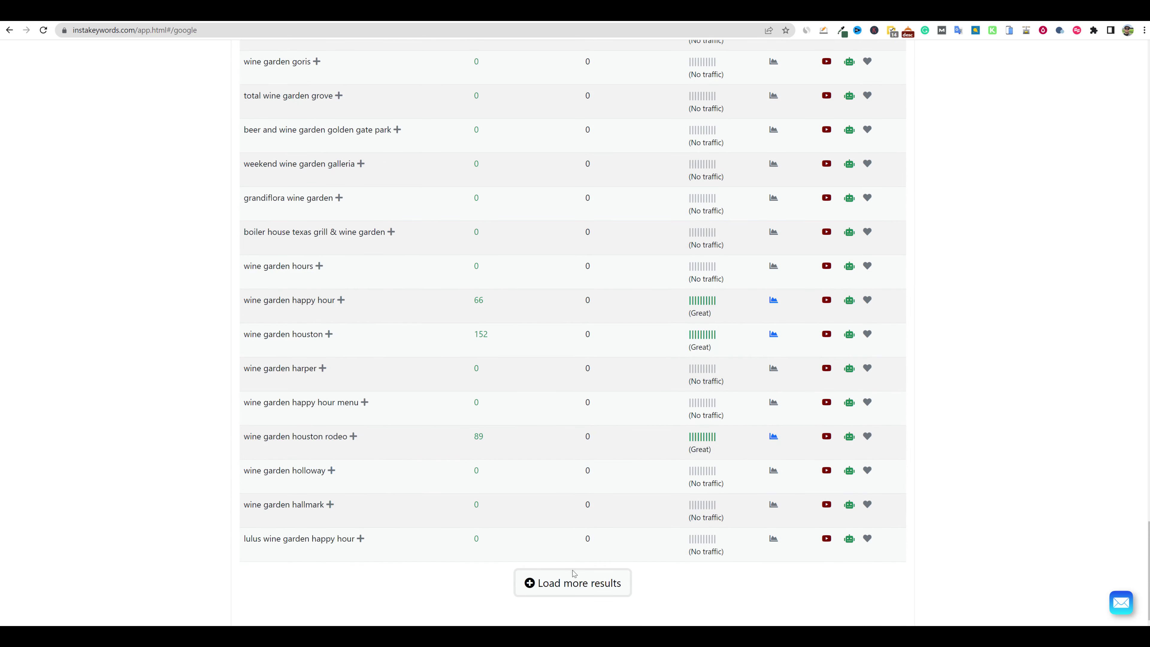
{"action": "left_click", "coordinate": [572, 587]}
{"action": "scroll", "coordinate": [582, 544], "scroll_direction": "down", "scroll_amount": 5}
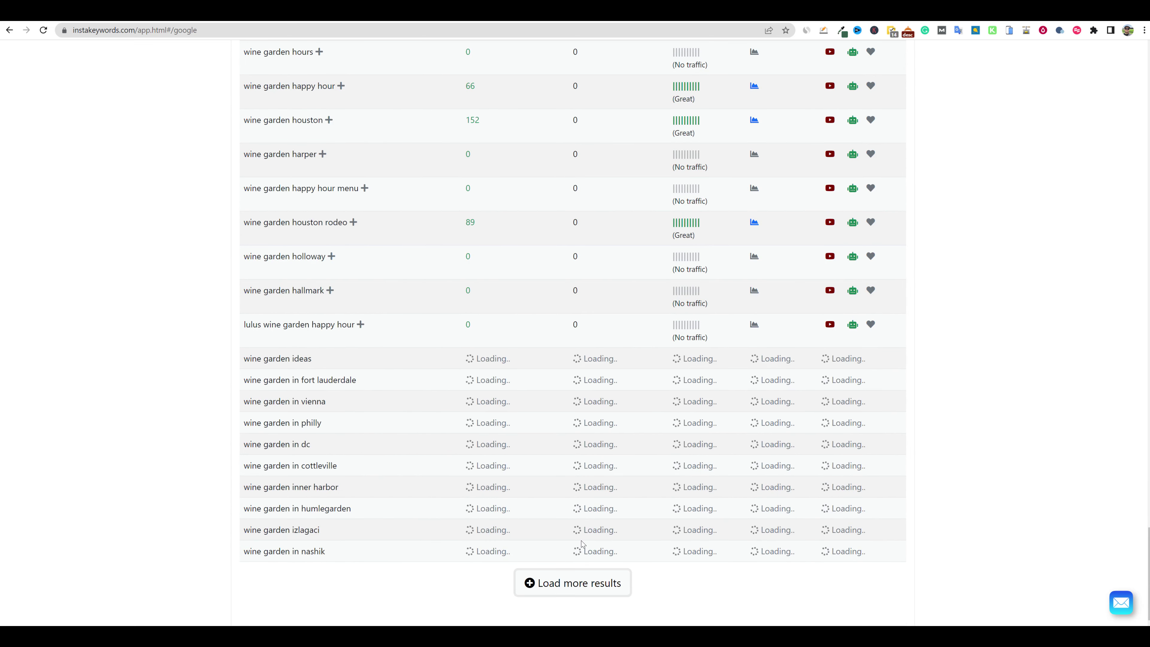
{"action": "scroll", "coordinate": [583, 543], "scroll_direction": "down", "scroll_amount": 3}
{"action": "left_click", "coordinate": [591, 584]}
{"action": "scroll", "coordinate": [591, 543], "scroll_direction": "down", "scroll_amount": 5}
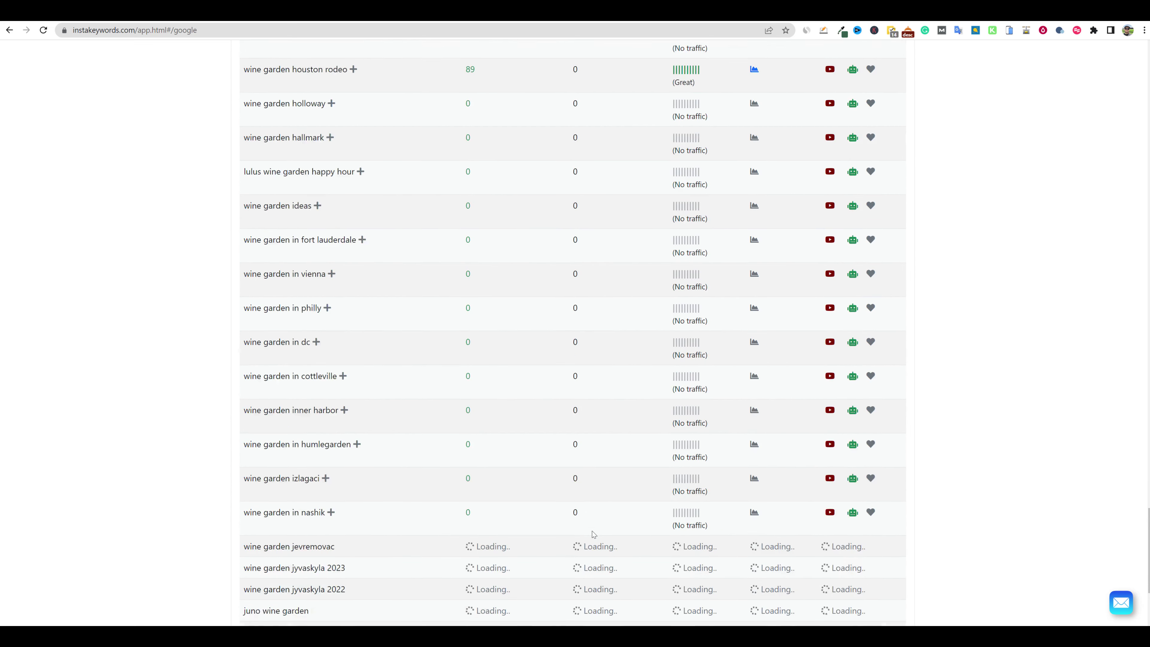
{"action": "scroll", "coordinate": [593, 535], "scroll_direction": "down", "scroll_amount": 3}
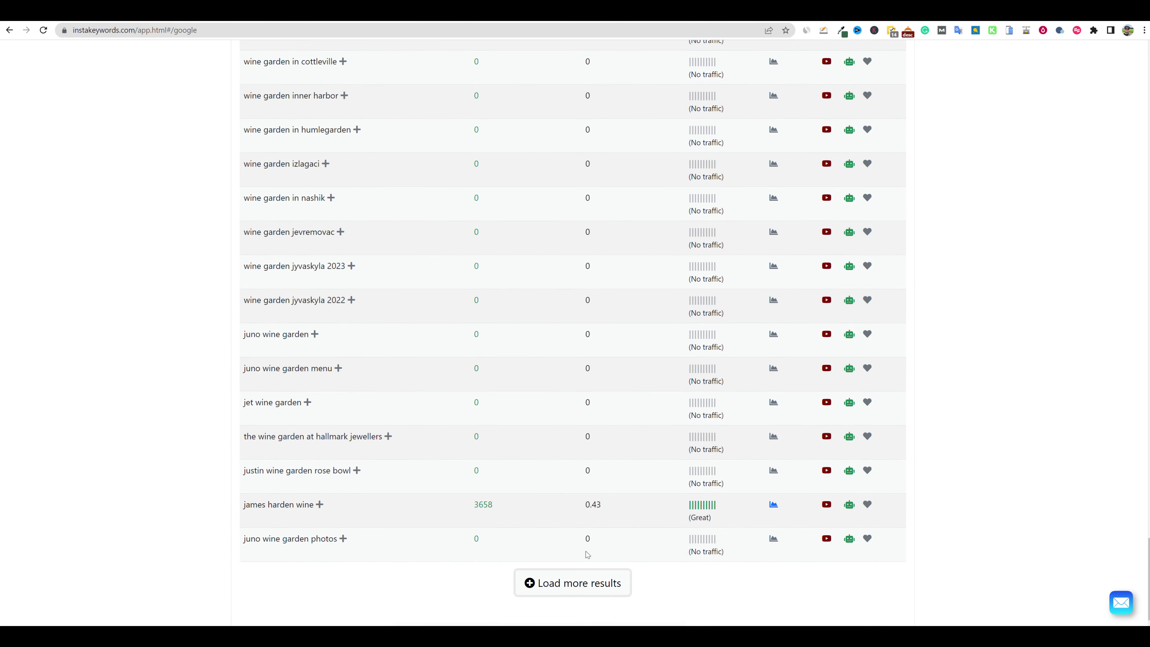
{"action": "left_click", "coordinate": [580, 585]}
{"action": "scroll", "coordinate": [587, 501], "scroll_direction": "down", "scroll_amount": 5}
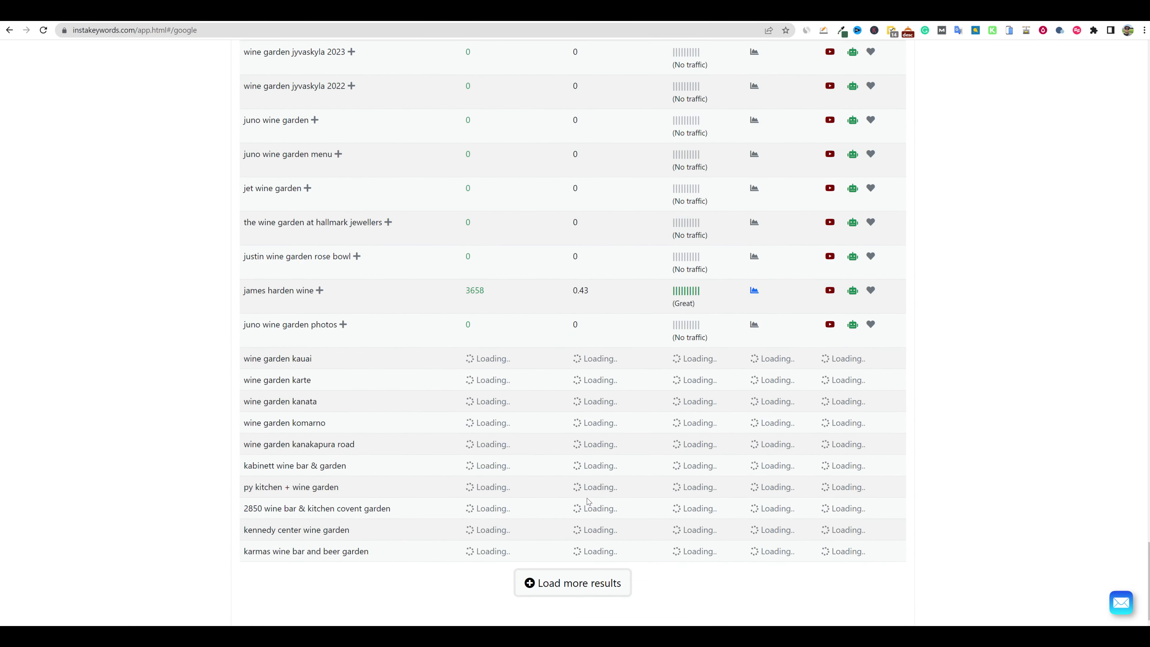
{"action": "scroll", "coordinate": [587, 521], "scroll_direction": "down", "scroll_amount": 3}
{"action": "left_click", "coordinate": [585, 589]}
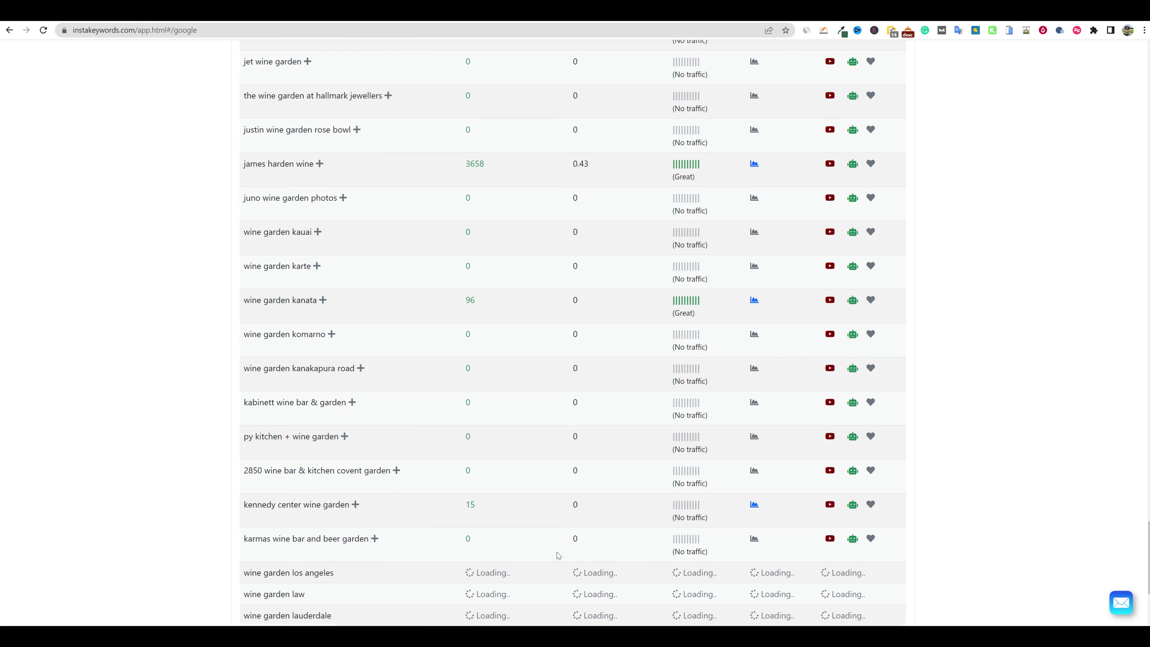
{"action": "scroll", "coordinate": [552, 546], "scroll_direction": "down", "scroll_amount": 5}
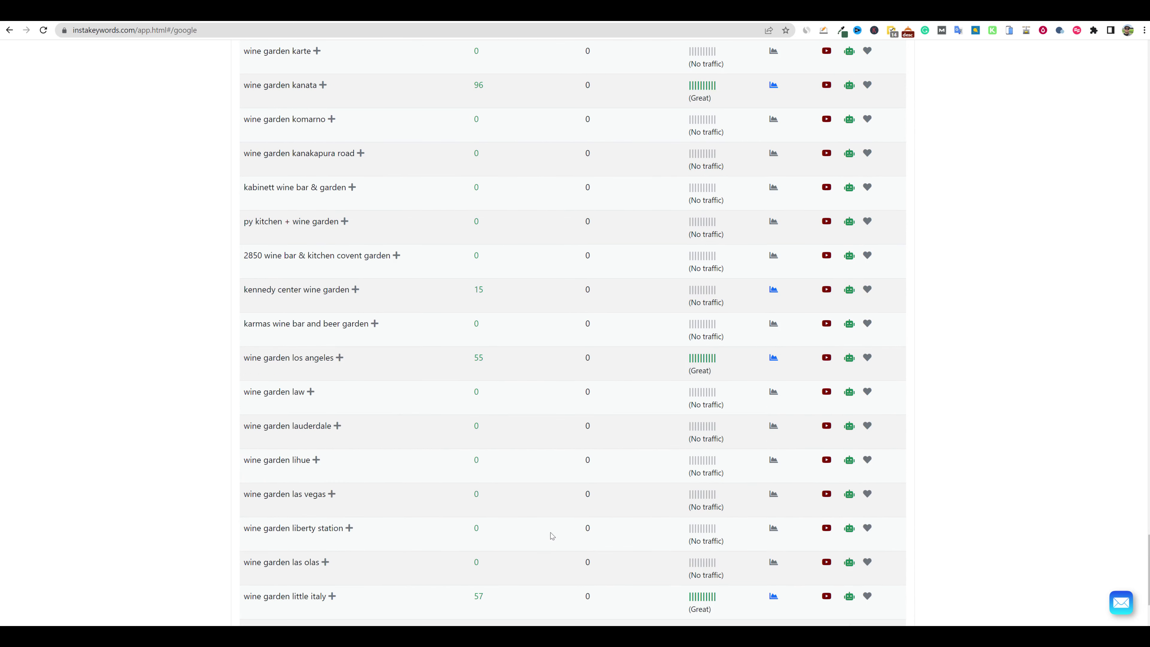
{"action": "scroll", "coordinate": [551, 536], "scroll_direction": "down", "scroll_amount": 3}
{"action": "left_click", "coordinate": [577, 590]}
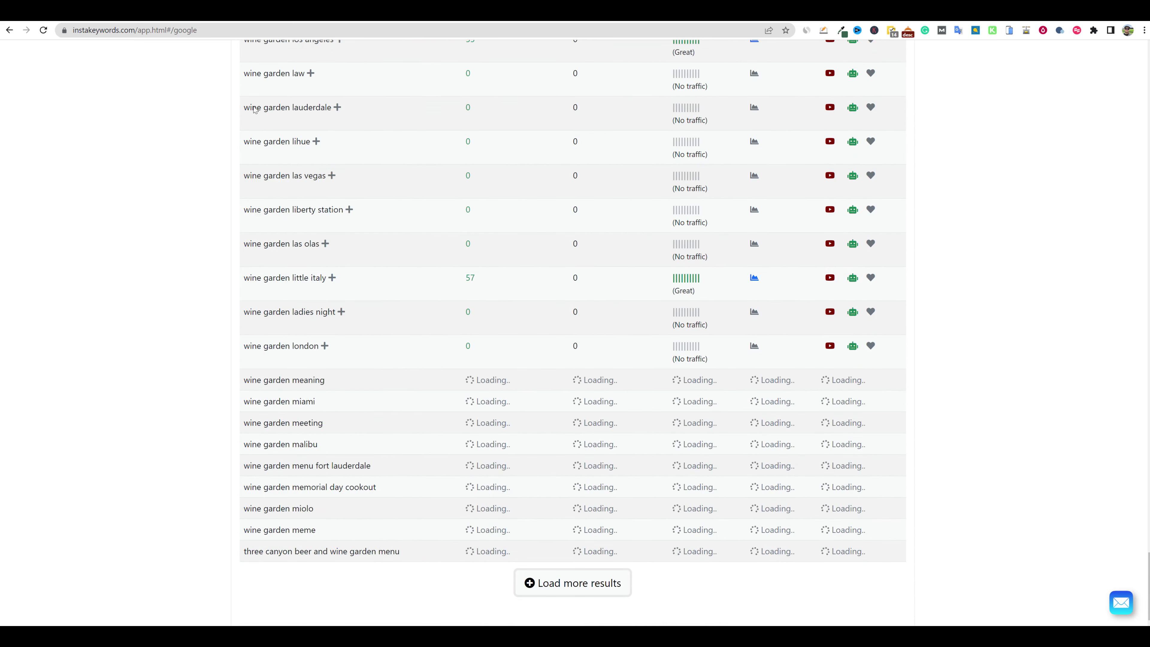
{"action": "scroll", "coordinate": [566, 575], "scroll_direction": "down", "scroll_amount": 3}
{"action": "left_click", "coordinate": [567, 581]}
{"action": "scroll", "coordinate": [566, 543], "scroll_direction": "down", "scroll_amount": 4}
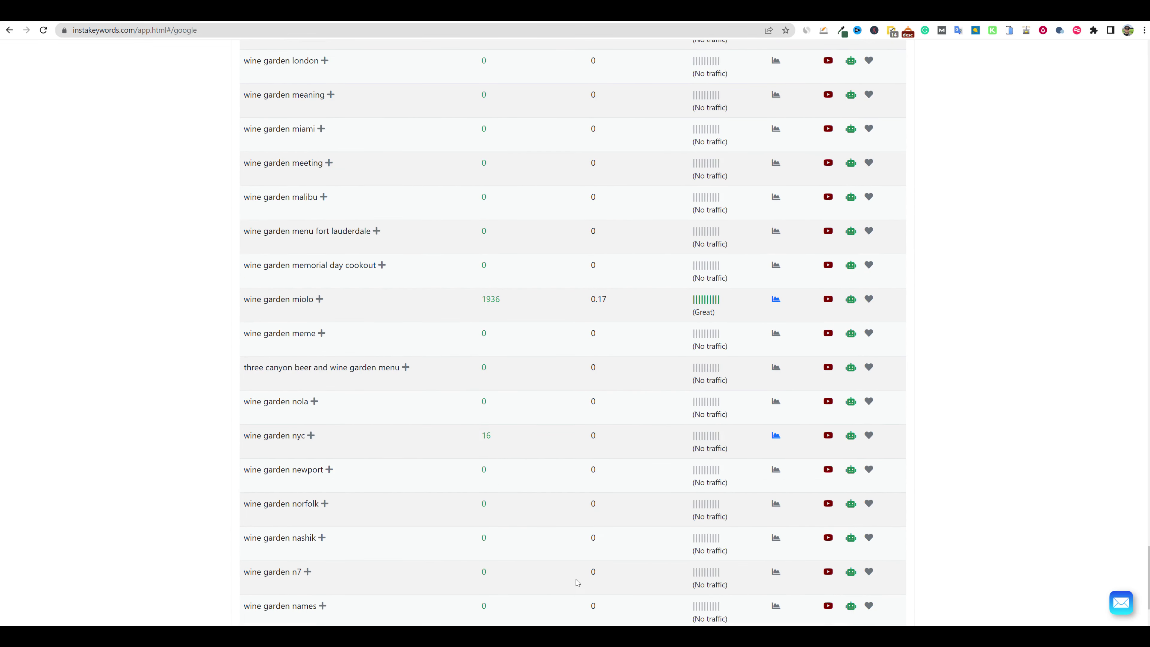
{"action": "scroll", "coordinate": [572, 575], "scroll_direction": "down", "scroll_amount": 2}
{"action": "left_click", "coordinate": [581, 587]}
{"action": "scroll", "coordinate": [553, 547], "scroll_direction": "down", "scroll_amount": 4}
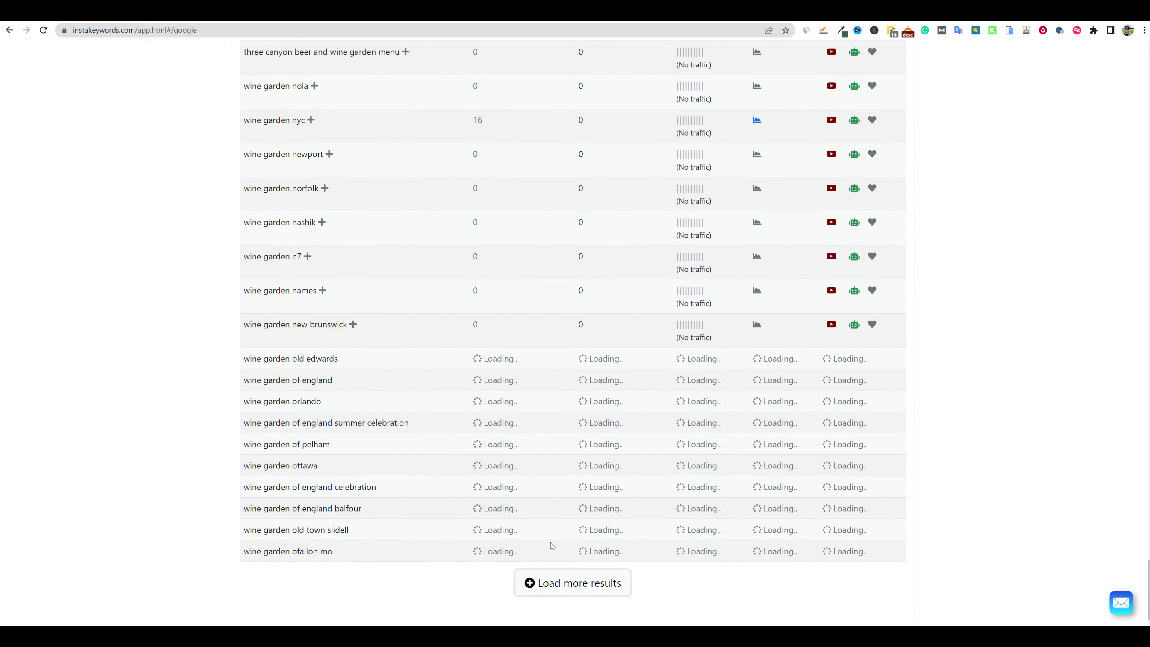
{"action": "scroll", "coordinate": [617, 428], "scroll_direction": "down", "scroll_amount": 3}
{"action": "scroll", "coordinate": [532, 548], "scroll_direction": "down", "scroll_amount": 6}
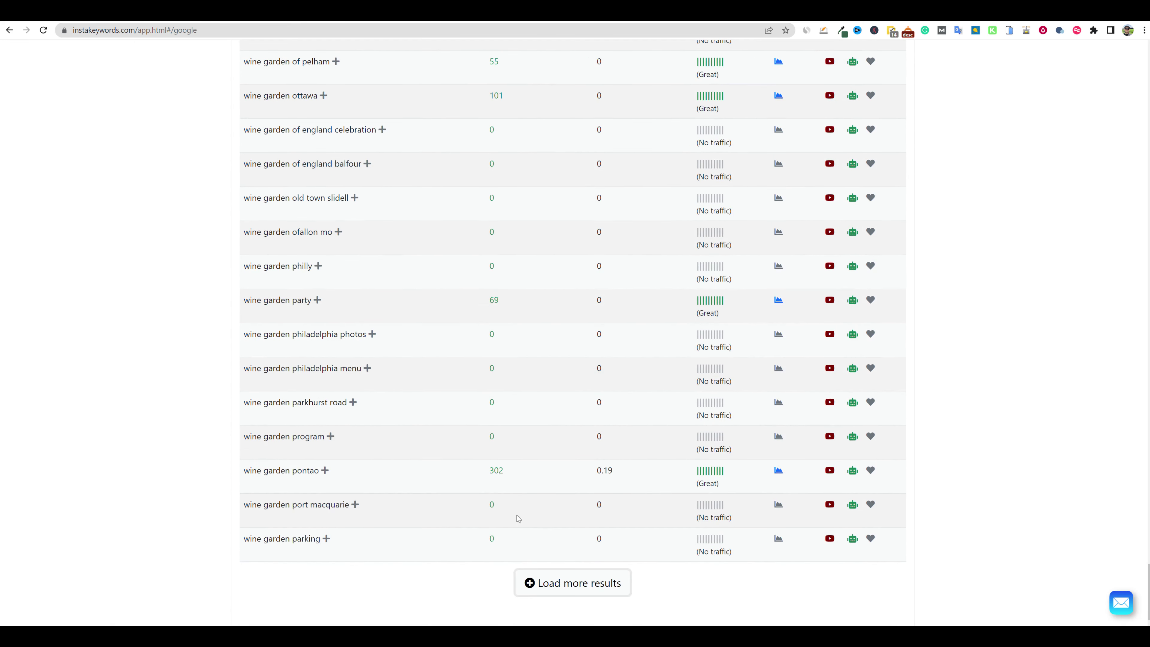
{"action": "left_click", "coordinate": [546, 581]}
{"action": "scroll", "coordinate": [594, 587], "scroll_direction": "down", "scroll_amount": 10}
{"action": "left_click", "coordinate": [593, 587]}
{"action": "scroll", "coordinate": [586, 603], "scroll_direction": "down", "scroll_amount": 3}
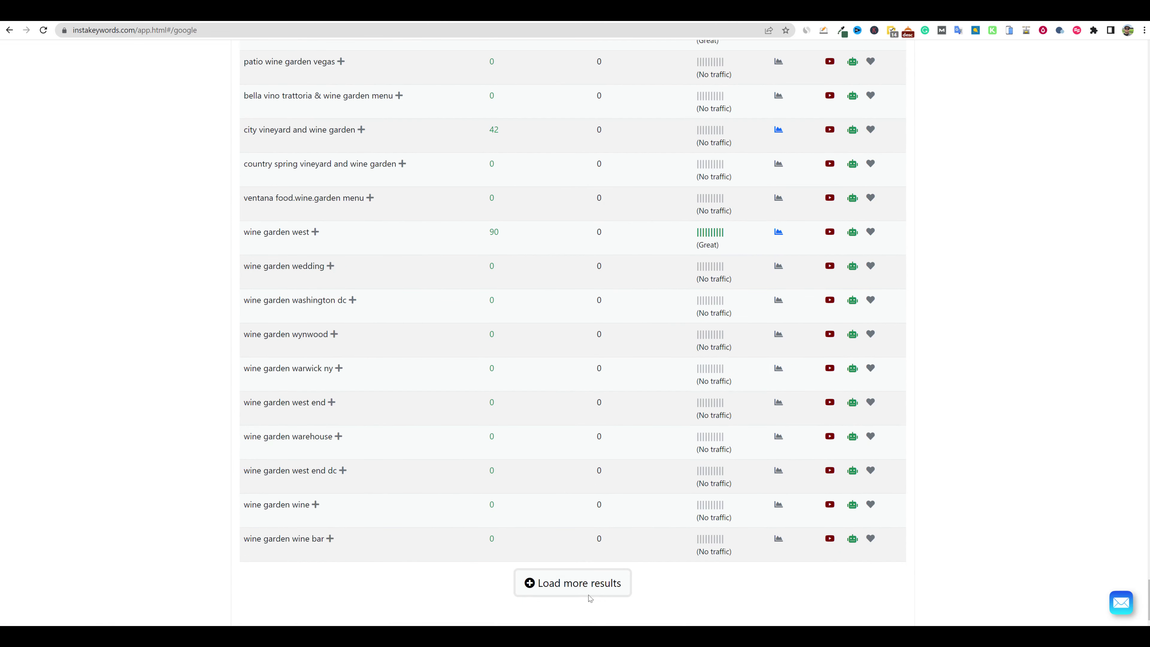
{"action": "left_click", "coordinate": [587, 587]}
{"action": "scroll", "coordinate": [529, 564], "scroll_direction": "down", "scroll_amount": 7}
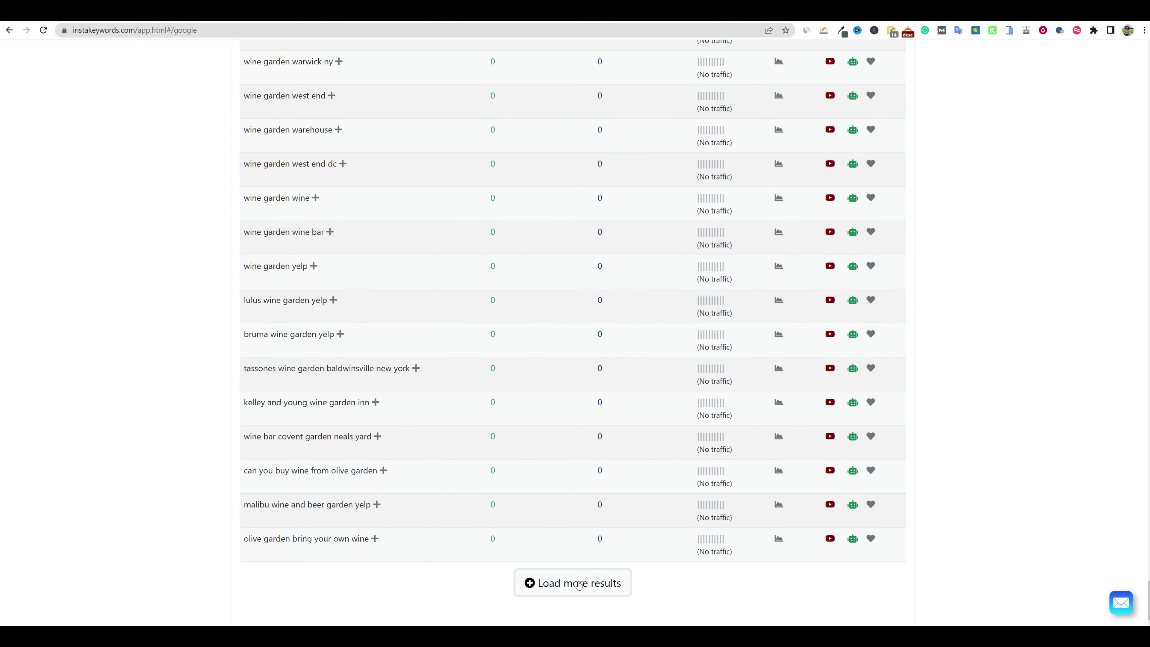
{"action": "left_click", "coordinate": [574, 583]}
{"action": "scroll", "coordinate": [540, 500], "scroll_direction": "down", "scroll_amount": 8}
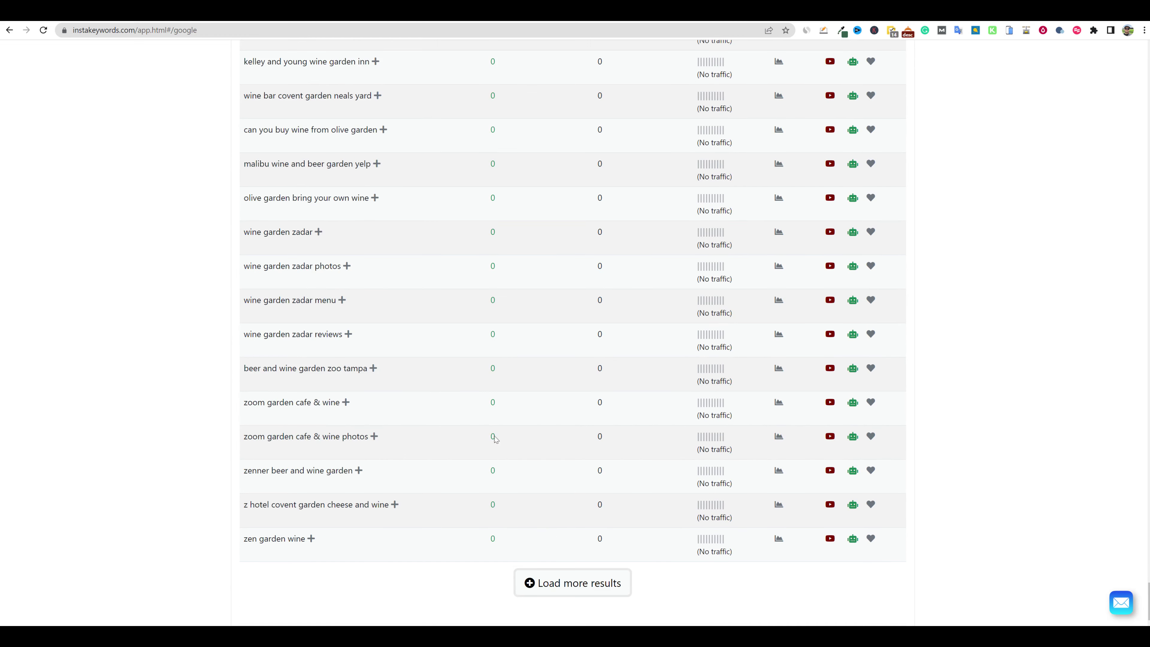
{"action": "left_click", "coordinate": [581, 587]}
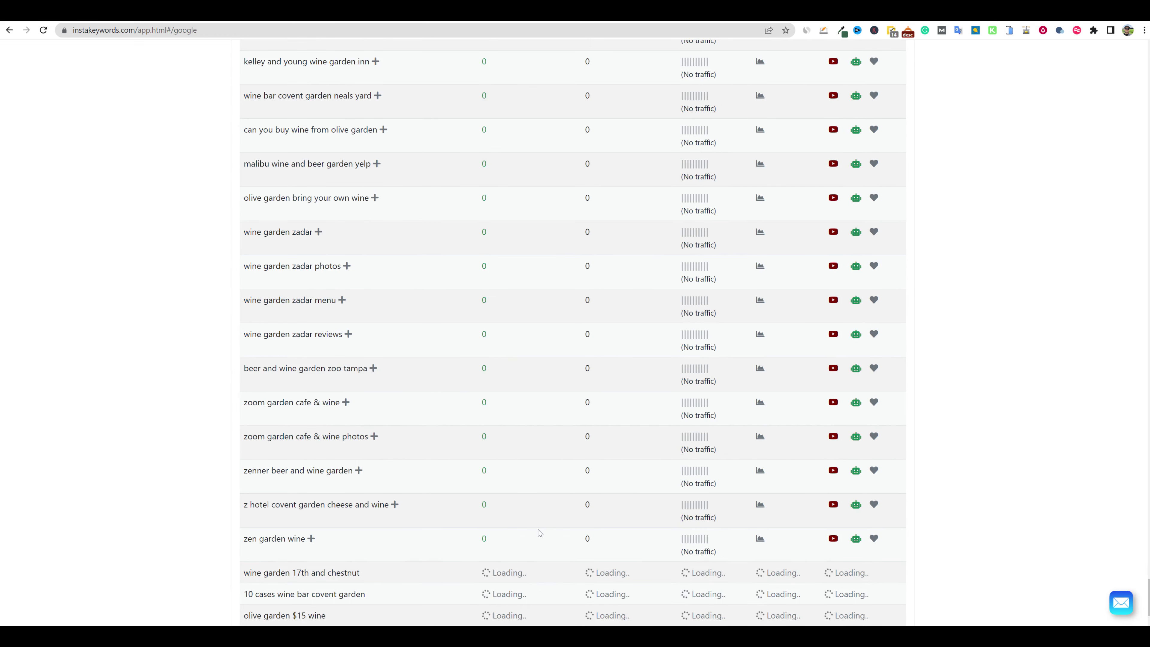
{"action": "scroll", "coordinate": [543, 535], "scroll_direction": "down", "scroll_amount": 2}
{"action": "scroll", "coordinate": [584, 598], "scroll_direction": "down", "scroll_amount": 1}
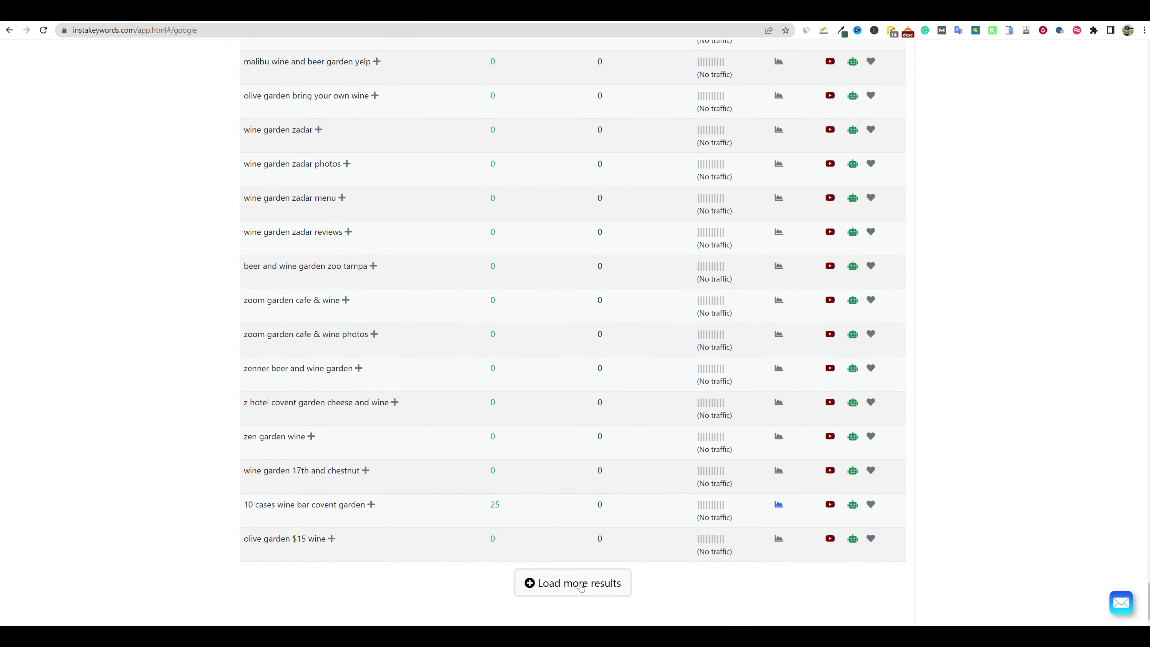
{"action": "left_click", "coordinate": [581, 587]}
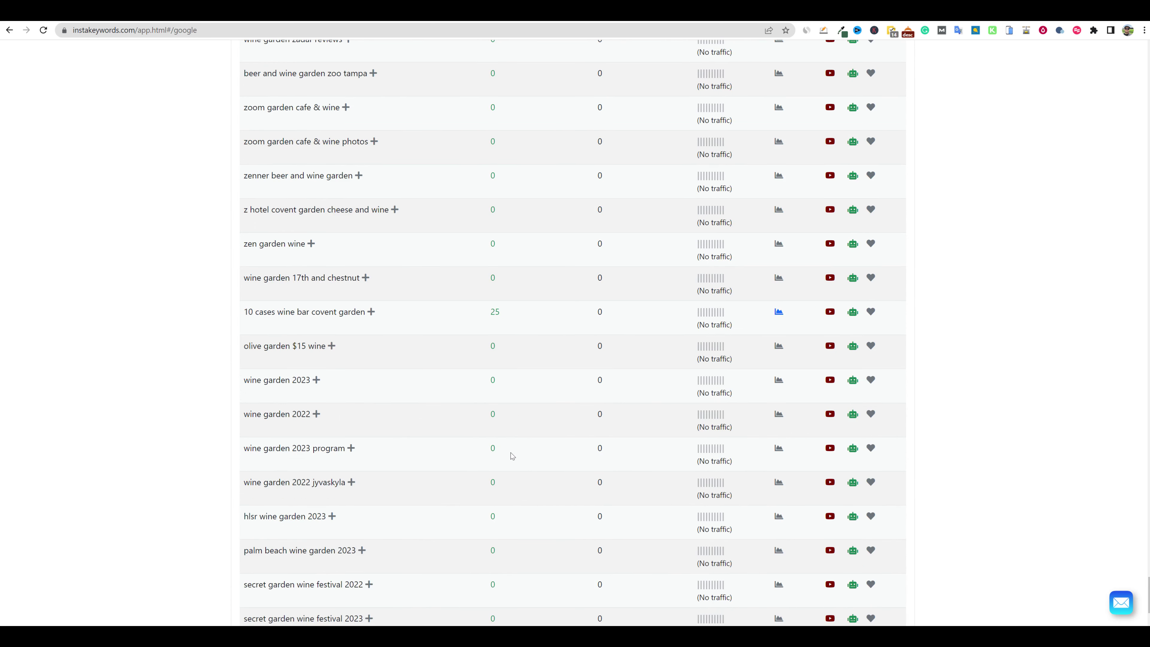
{"action": "scroll", "coordinate": [512, 456], "scroll_direction": "down", "scroll_amount": 3}
{"action": "left_click", "coordinate": [585, 584]}
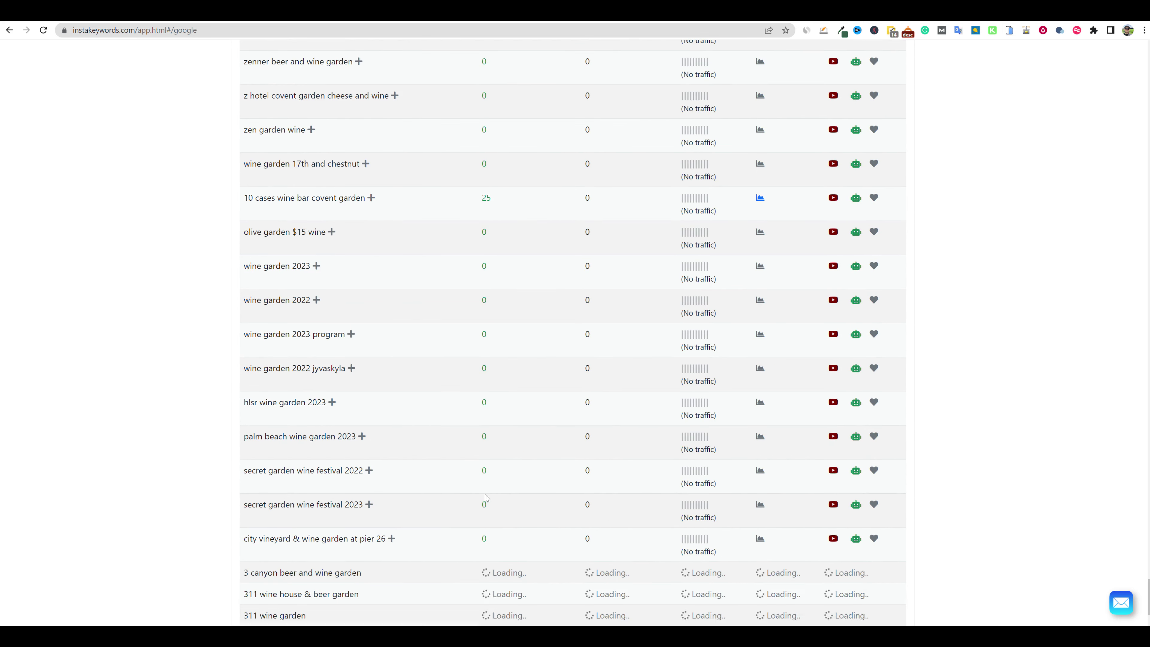
{"action": "scroll", "coordinate": [486, 494], "scroll_direction": "down", "scroll_amount": 2}
{"action": "scroll", "coordinate": [475, 557], "scroll_direction": "down", "scroll_amount": 1}
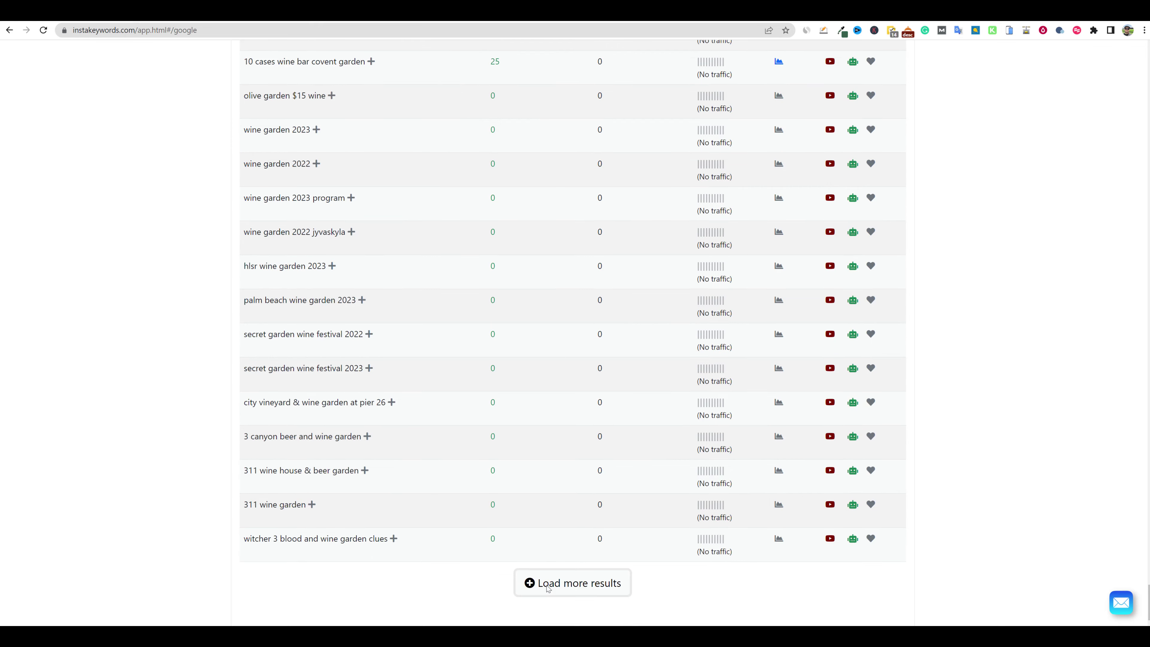
{"action": "scroll", "coordinate": [632, 565], "scroll_direction": "up", "scroll_amount": 20}
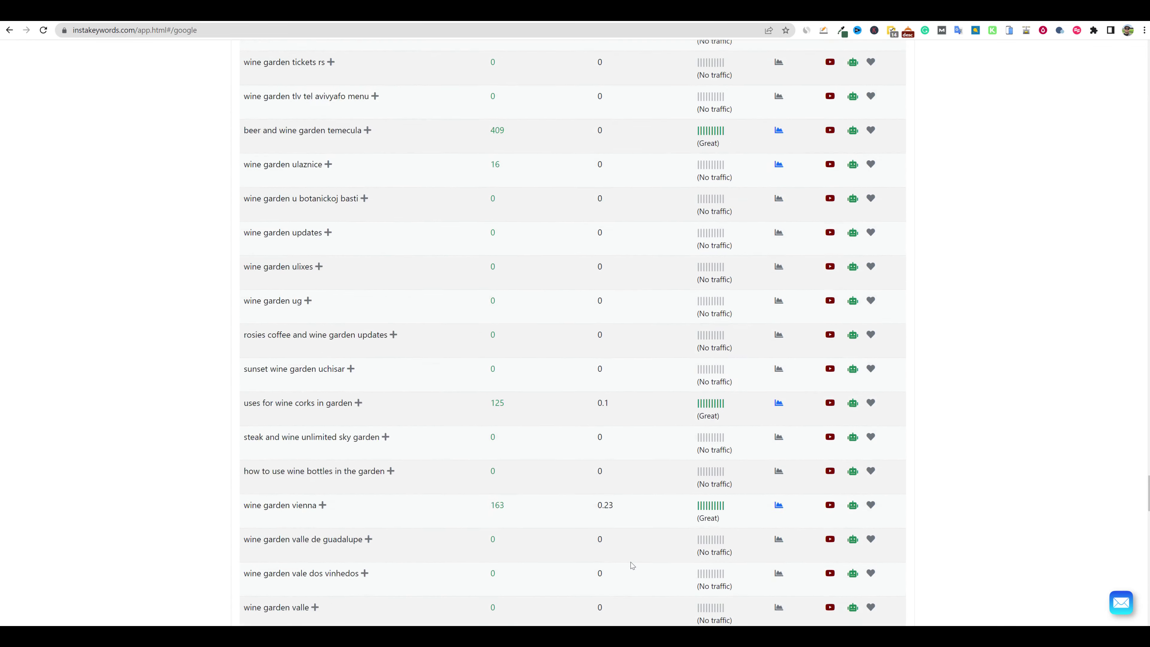
{"action": "scroll", "coordinate": [631, 565], "scroll_direction": "up", "scroll_amount": 20}
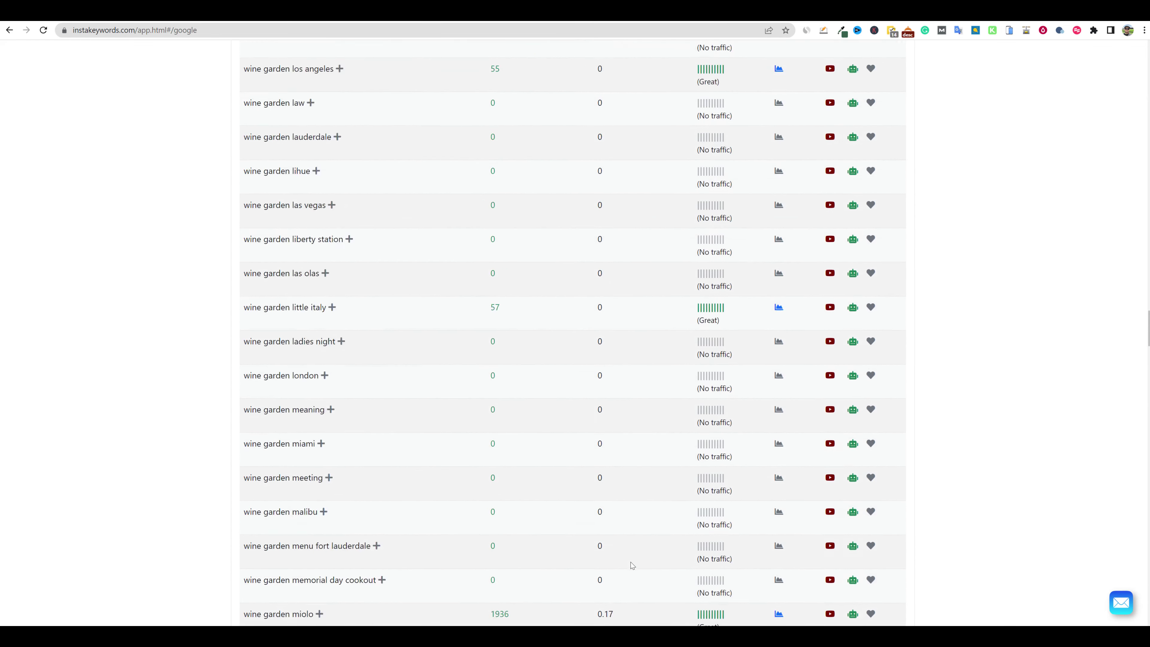
{"action": "scroll", "coordinate": [631, 566], "scroll_direction": "up", "scroll_amount": 20}
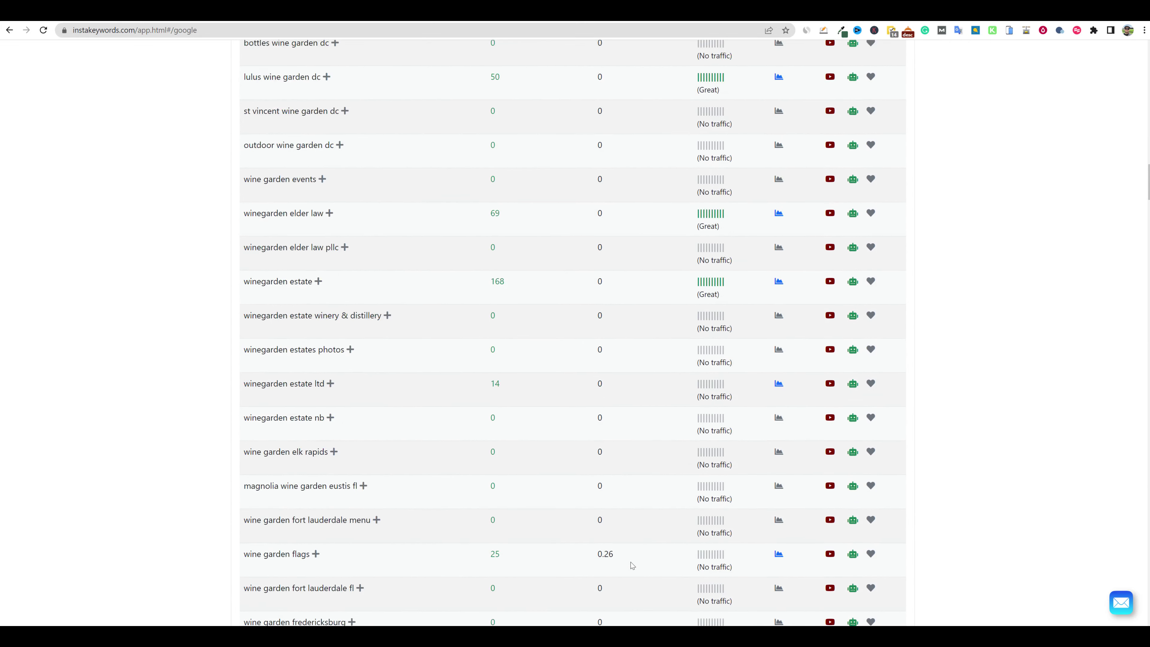
Export the wine garden keyword results as 'wine gardening.csv' and open the downloaded file.
{"action": "scroll", "coordinate": [632, 565], "scroll_direction": "up", "scroll_amount": 20}
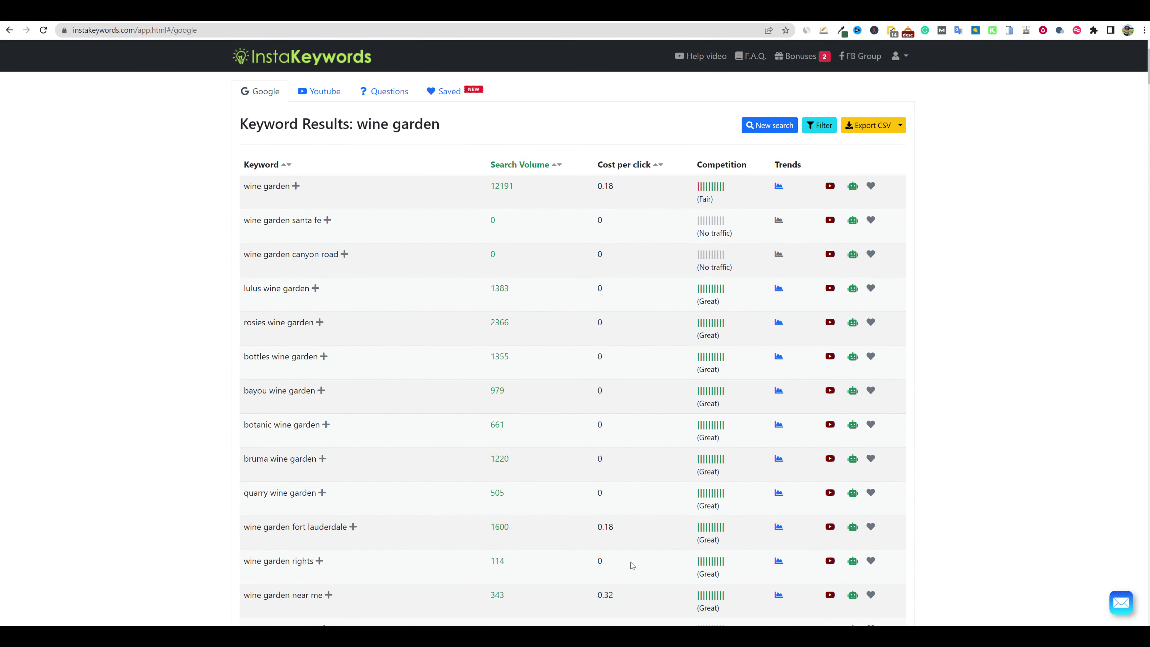
{"action": "left_click", "coordinate": [899, 128]}
{"action": "left_click", "coordinate": [868, 125]}
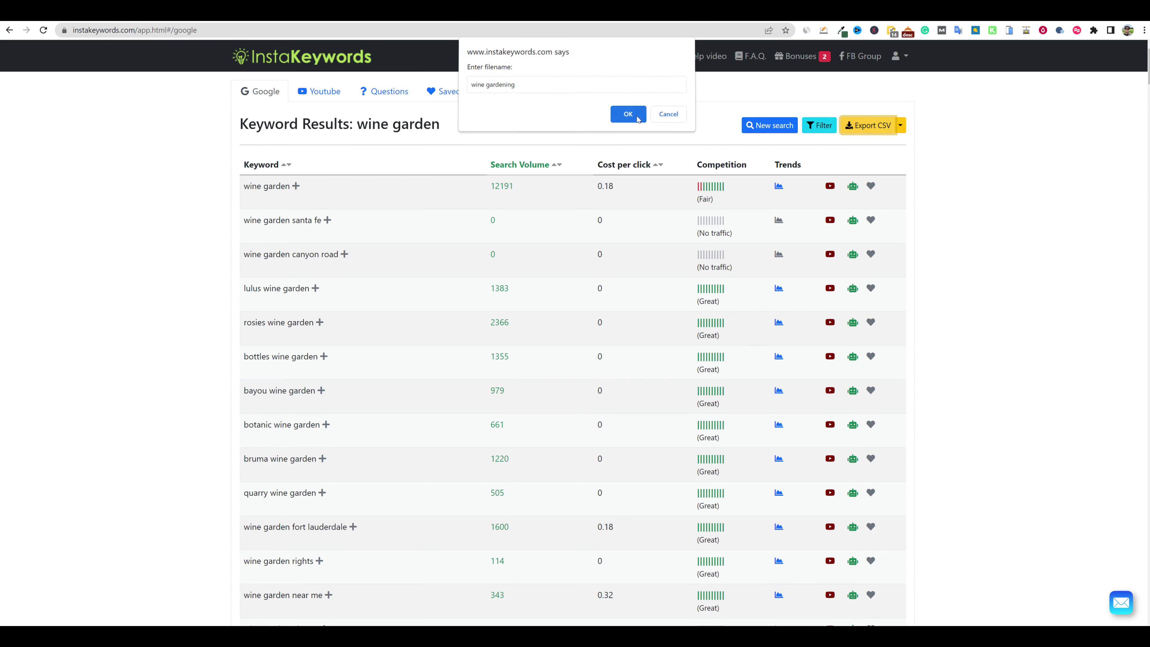
{"action": "left_click", "coordinate": [641, 111]}
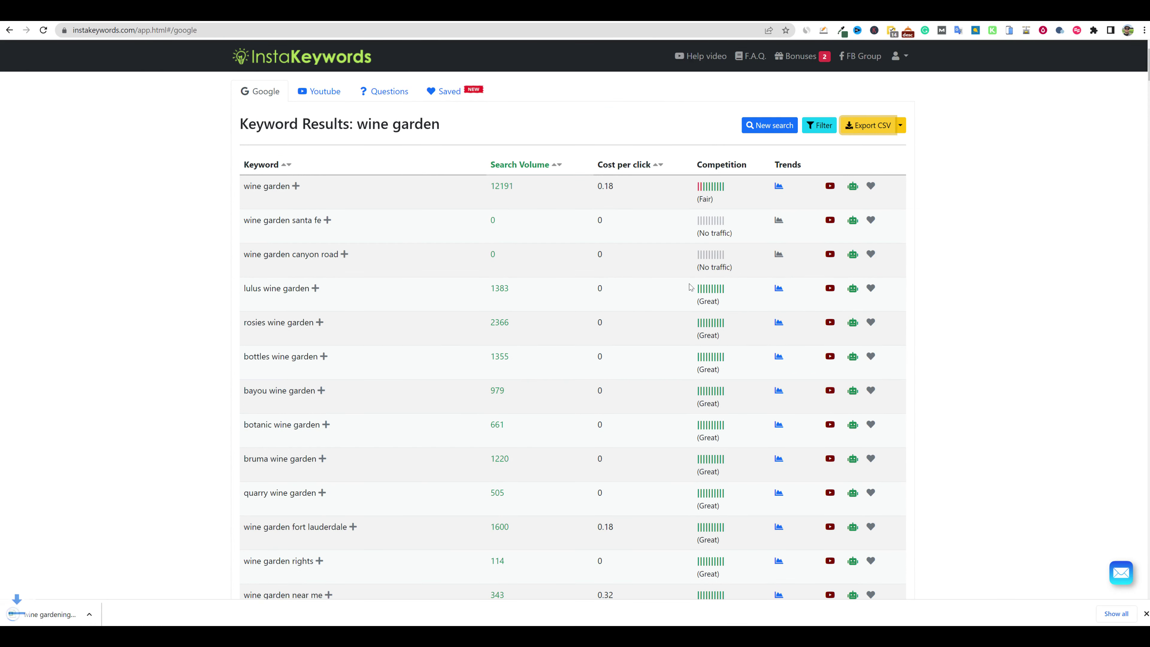
{"action": "left_click", "coordinate": [68, 614]}
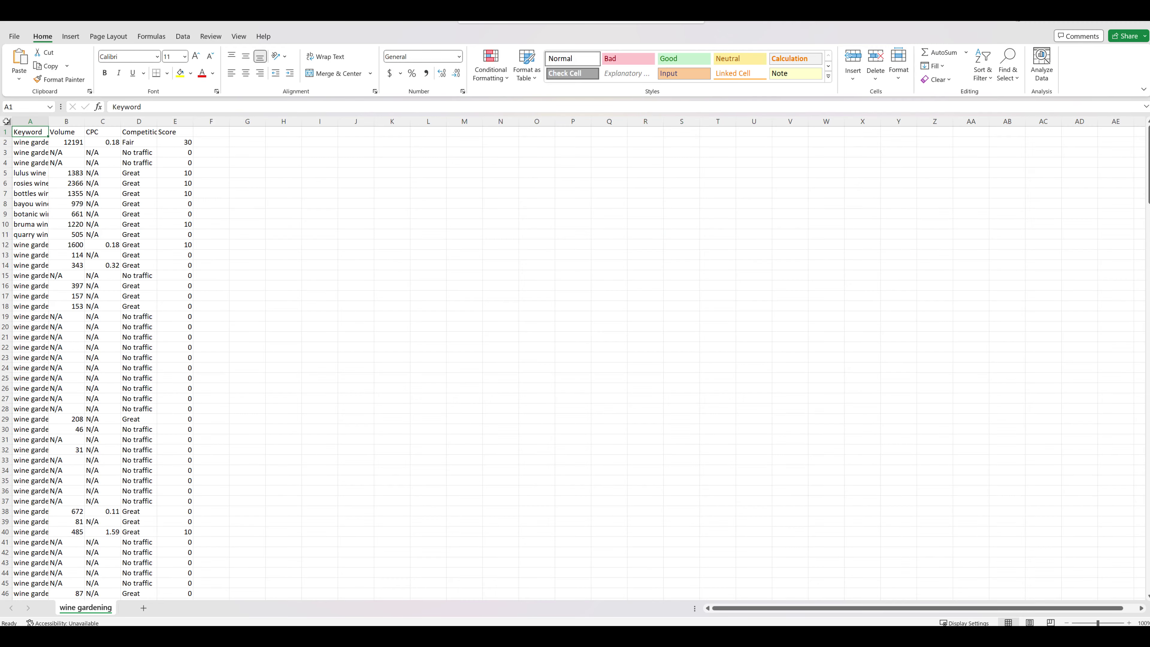
Auto-fit every column of wine gardening.csv and zoom the sheet to about 213%.
{"action": "left_click", "coordinate": [6, 121]}
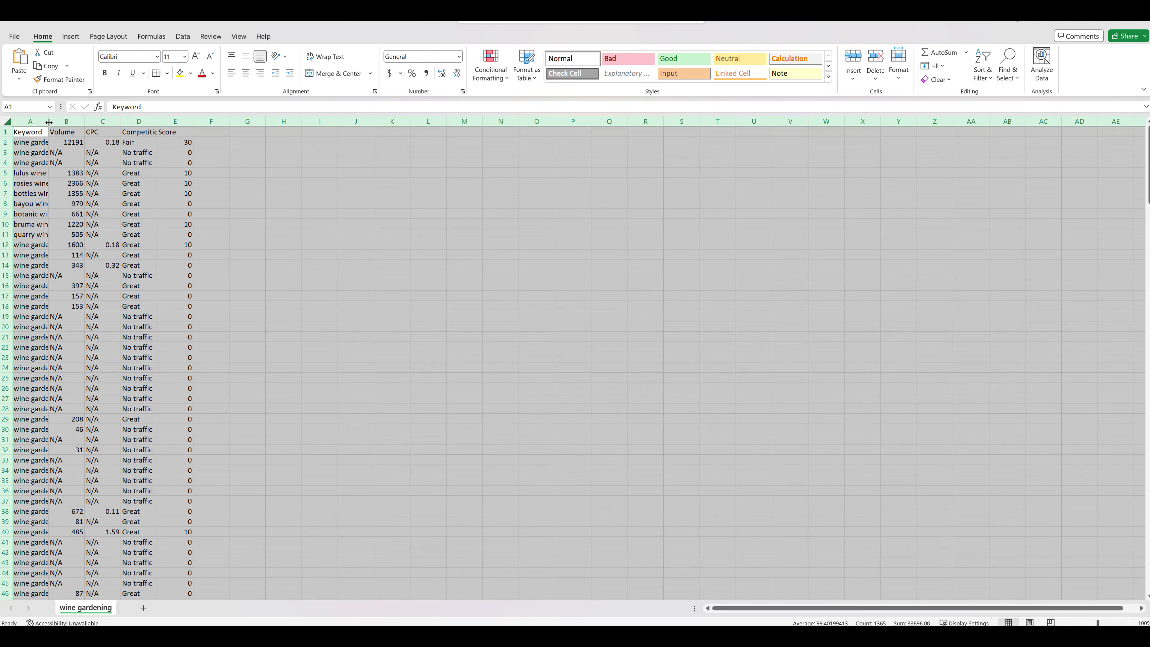
{"action": "double_click", "coordinate": [49, 122]}
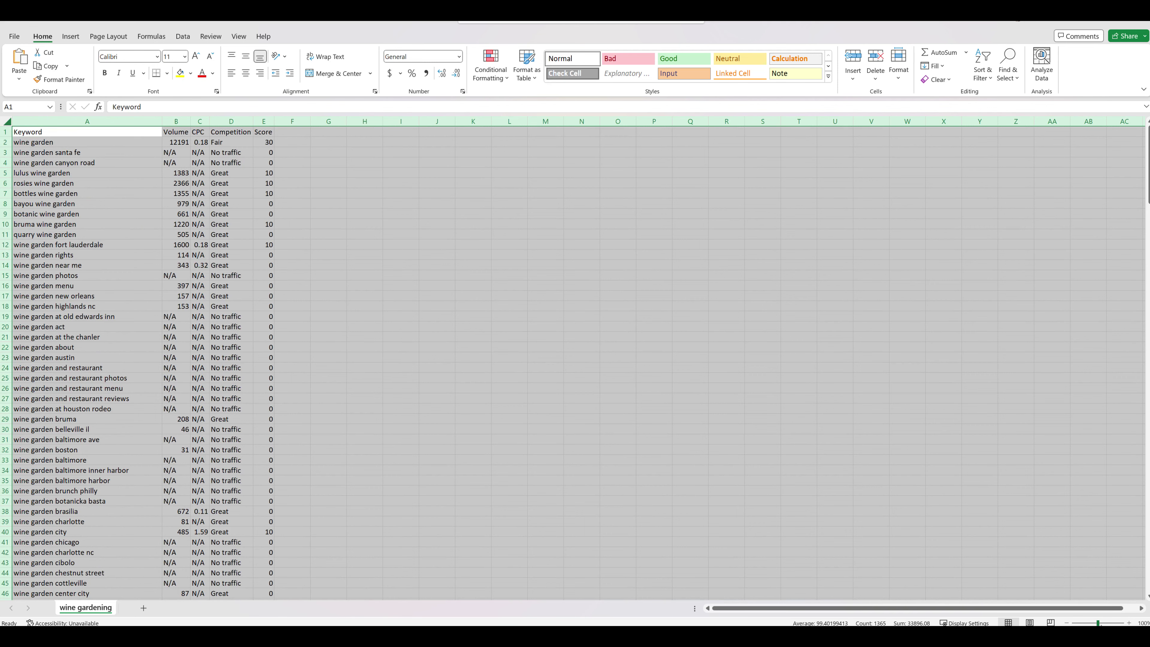
{"action": "left_click_drag", "start_coordinate": [1099, 621], "coordinate": [1107, 622]}
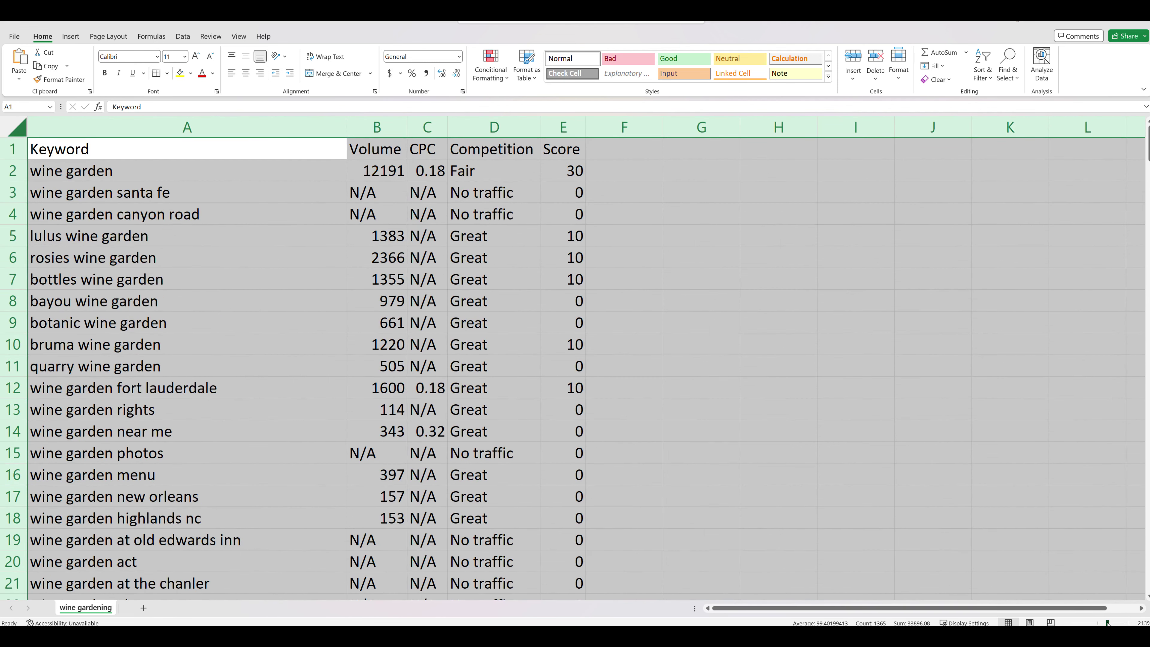
{"action": "left_click", "coordinate": [778, 409]}
{"action": "left_click_drag", "start_coordinate": [571, 154], "coordinate": [97, 143]}
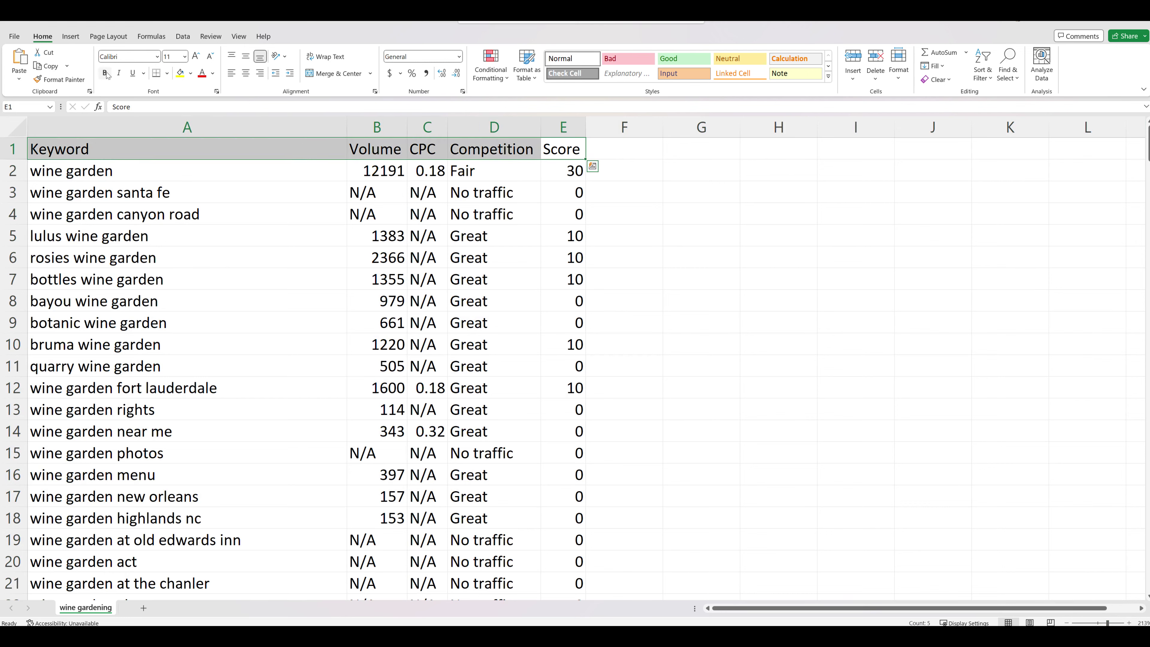
{"action": "left_click", "coordinate": [253, 300]}
{"action": "scroll", "coordinate": [407, 370], "scroll_direction": "down", "scroll_amount": 13}
{"action": "scroll", "coordinate": [407, 370], "scroll_direction": "down", "scroll_amount": 20}
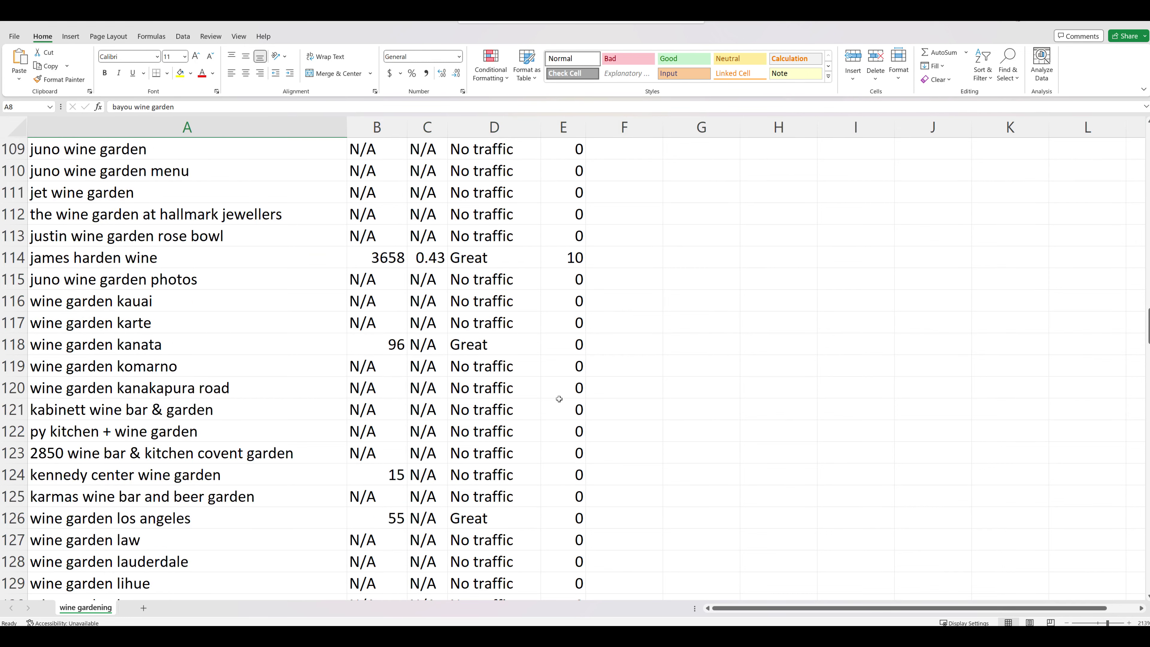
{"action": "scroll", "coordinate": [564, 397], "scroll_direction": "up", "scroll_amount": 20}
{"action": "scroll", "coordinate": [563, 397], "scroll_direction": "up", "scroll_amount": 20}
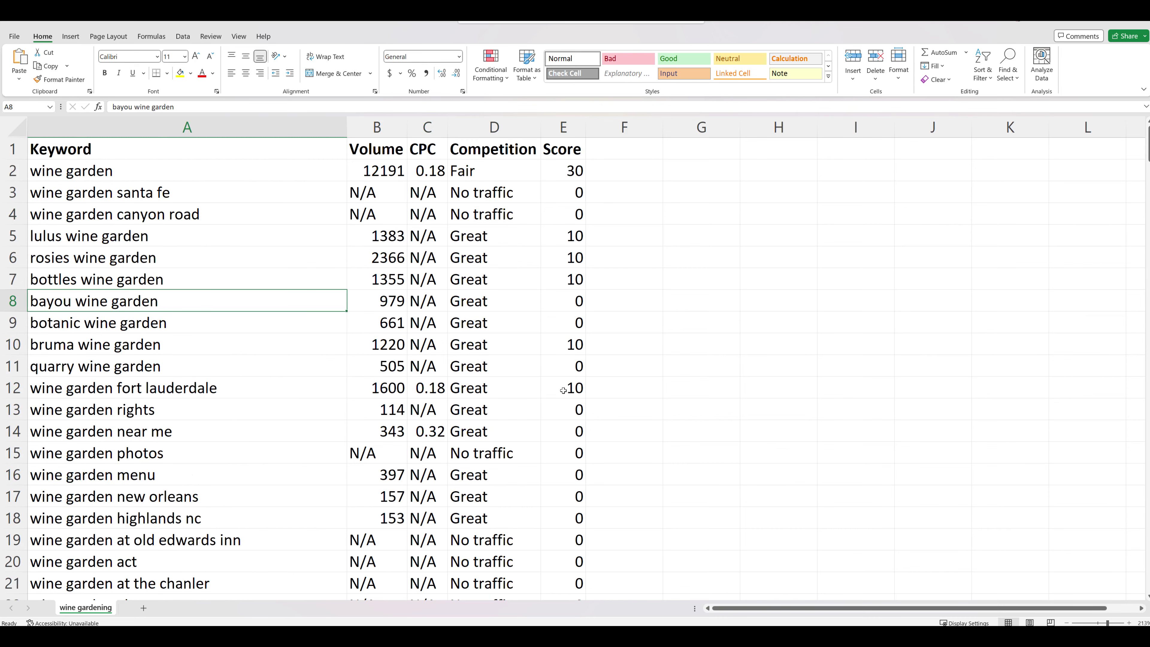
Add filters to the Keyword-to-Score headers and check the Competition filter without changing it.
{"action": "left_click", "coordinate": [495, 149]}
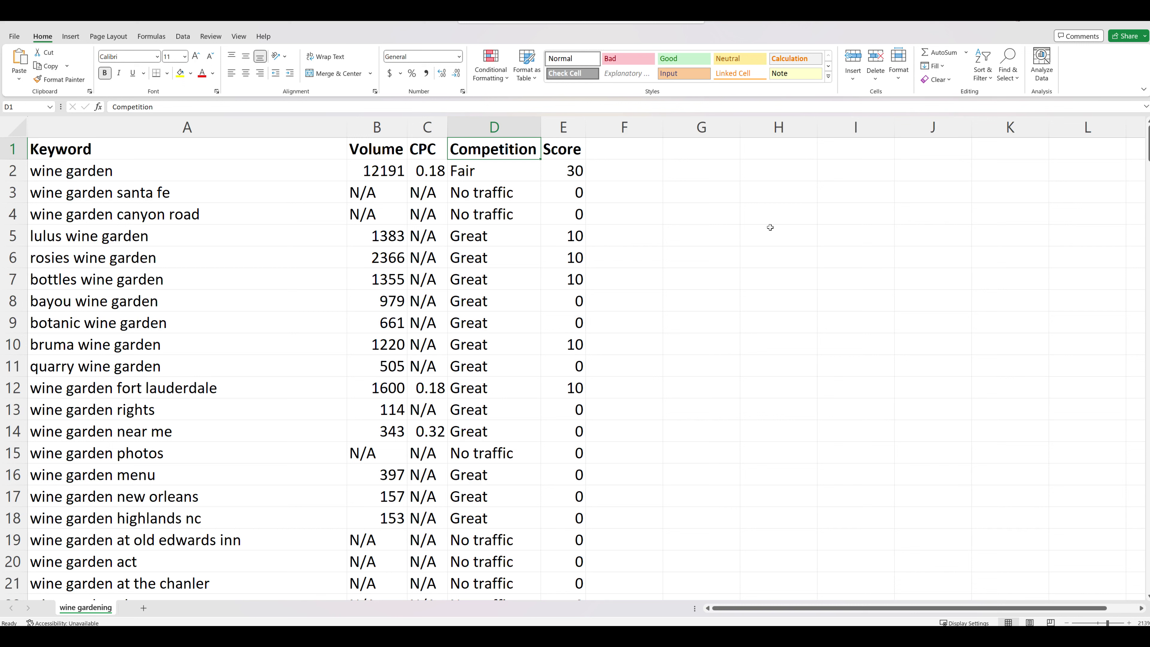
{"action": "left_click", "coordinate": [991, 82]}
{"action": "left_click", "coordinate": [998, 144]}
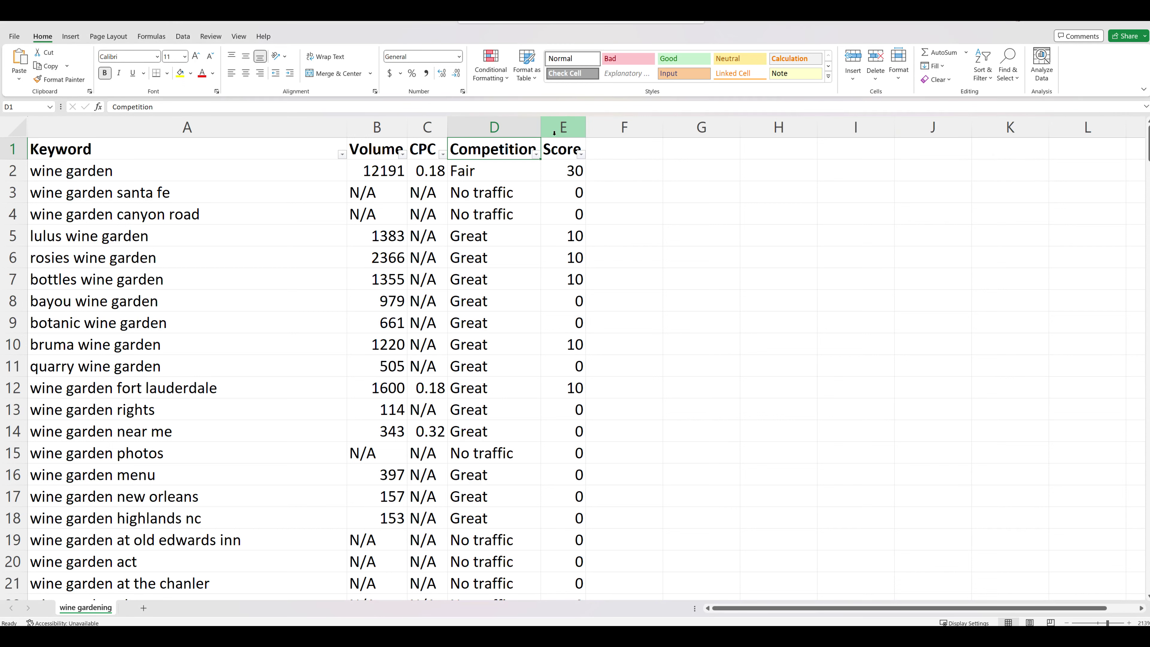
{"action": "left_click", "coordinate": [535, 154]}
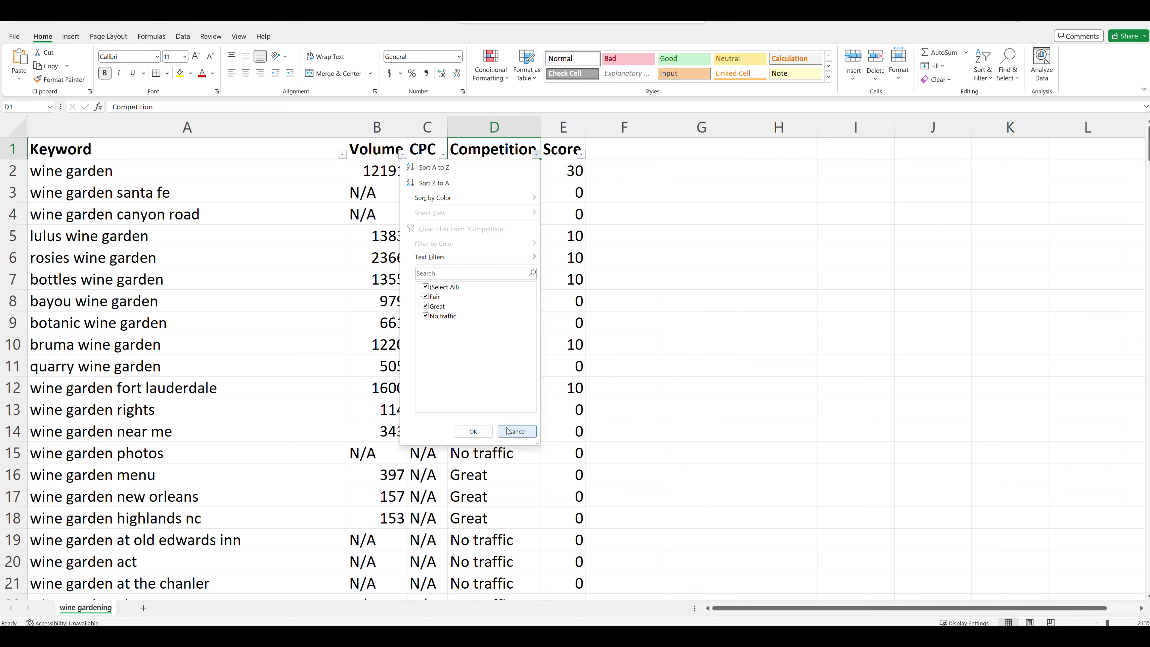
{"action": "left_click", "coordinate": [517, 431]}
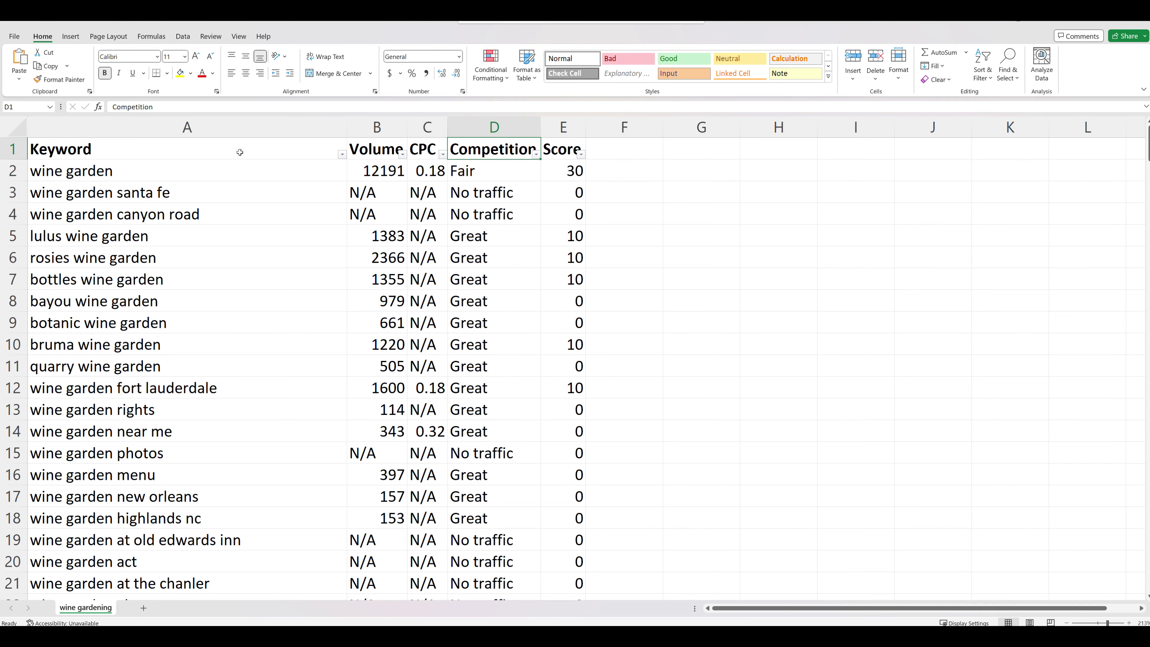
Try out selections on the Keyword column and rows such as wine garden canyon road.
{"action": "left_click", "coordinate": [239, 127]}
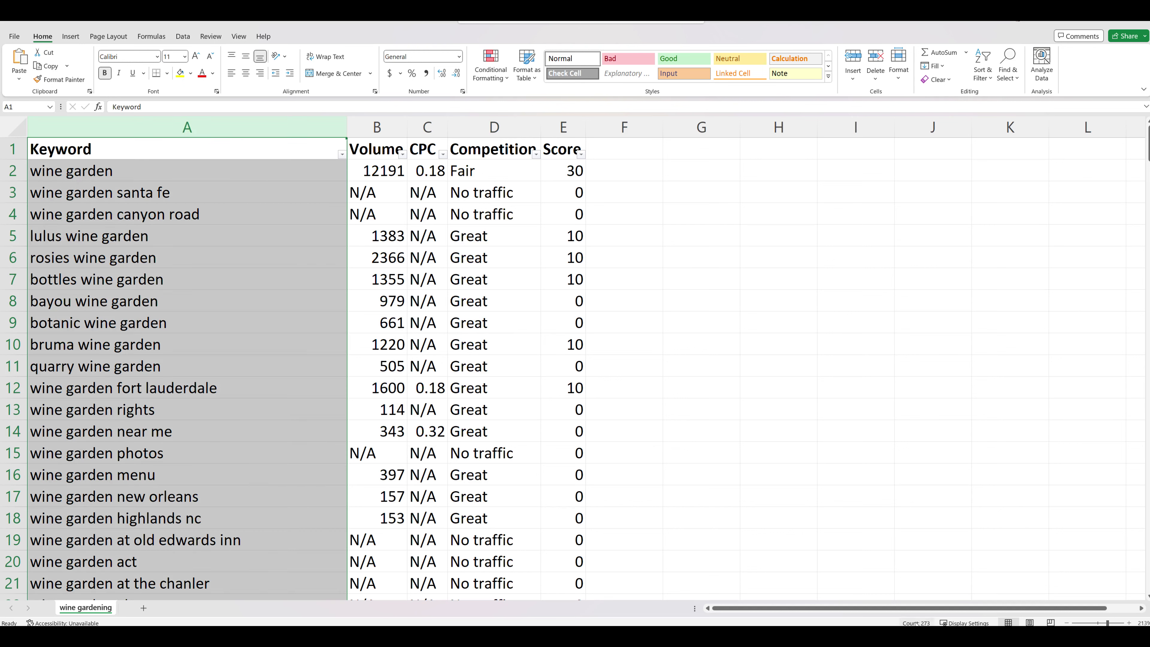
{"action": "left_click", "coordinate": [404, 409]}
{"action": "scroll", "coordinate": [240, 395], "scroll_direction": "down", "scroll_amount": 11}
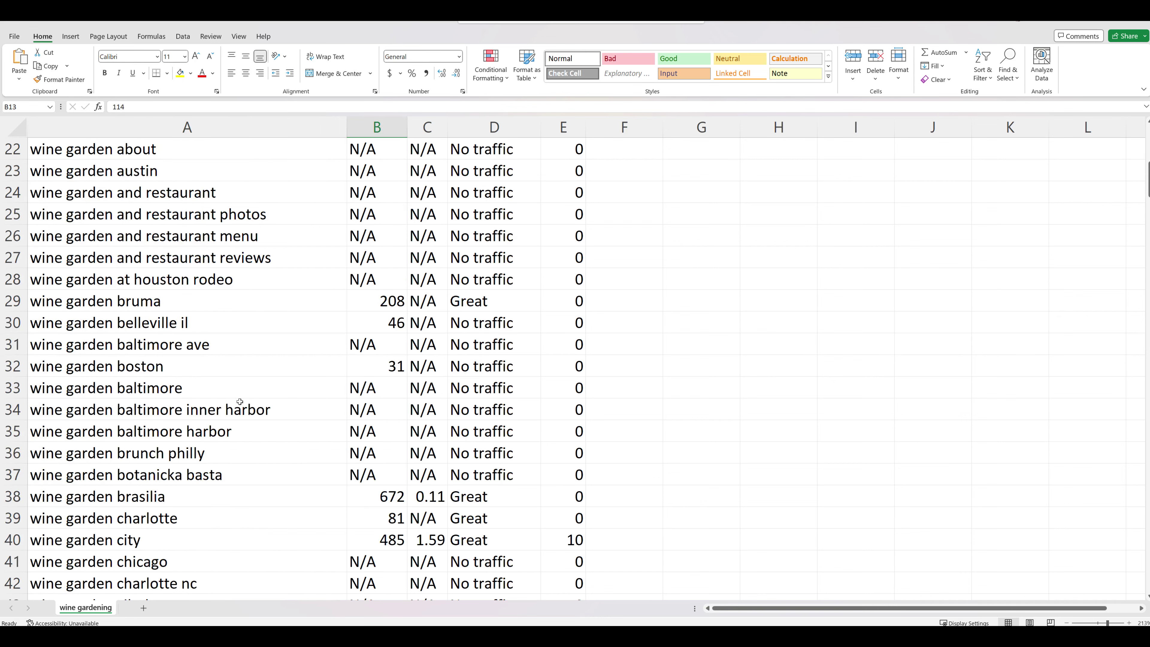
{"action": "left_click_drag", "start_coordinate": [186, 291], "coordinate": [186, 474]}
{"action": "left_click", "coordinate": [624, 301]}
{"action": "scroll", "coordinate": [623, 317], "scroll_direction": "up", "scroll_amount": 11}
{"action": "left_click_drag", "start_coordinate": [609, 152], "coordinate": [625, 519]}
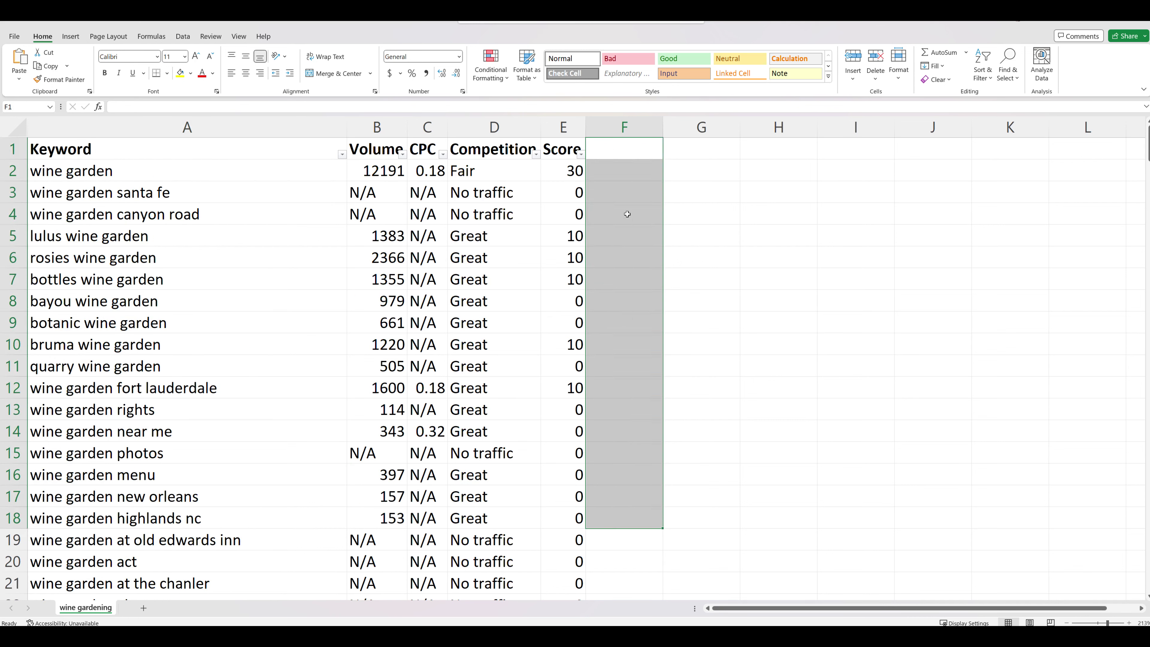
{"action": "left_click", "coordinate": [612, 410]}
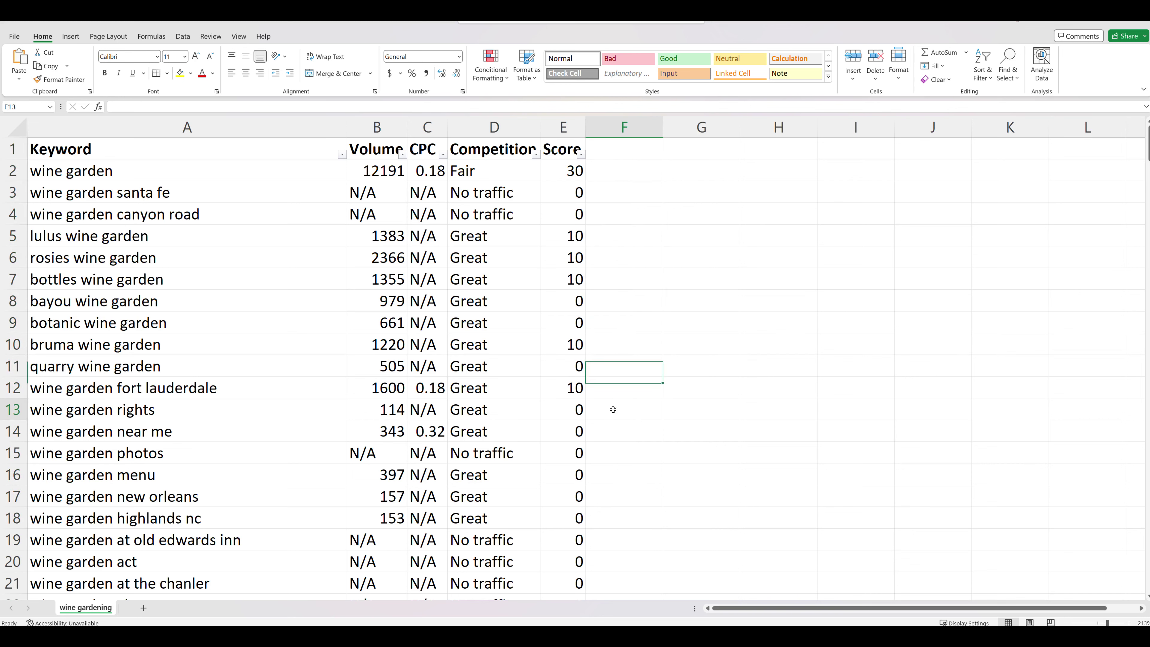
{"action": "left_click_drag", "start_coordinate": [272, 392], "coordinate": [588, 392]}
{"action": "left_click_drag", "start_coordinate": [175, 213], "coordinate": [609, 219]}
Copy the 272 keywords from A2 down to A273 and return to the browser.
{"action": "scroll", "coordinate": [317, 408], "scroll_direction": "down", "scroll_amount": 4}
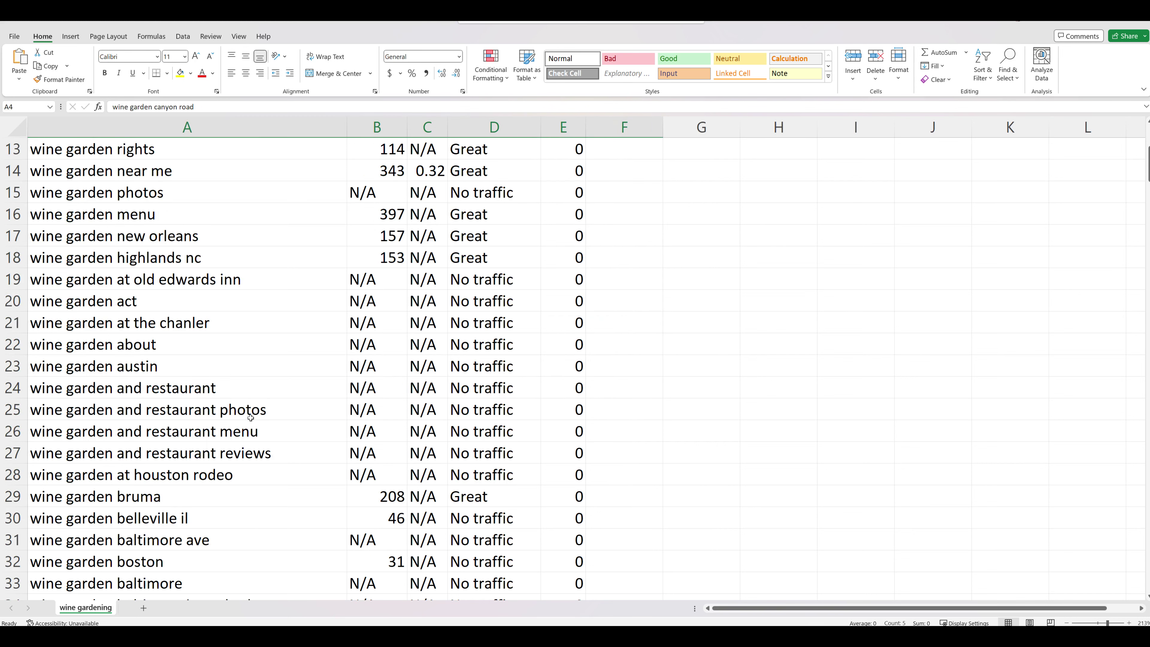
{"action": "scroll", "coordinate": [213, 498], "scroll_direction": "down", "scroll_amount": 7}
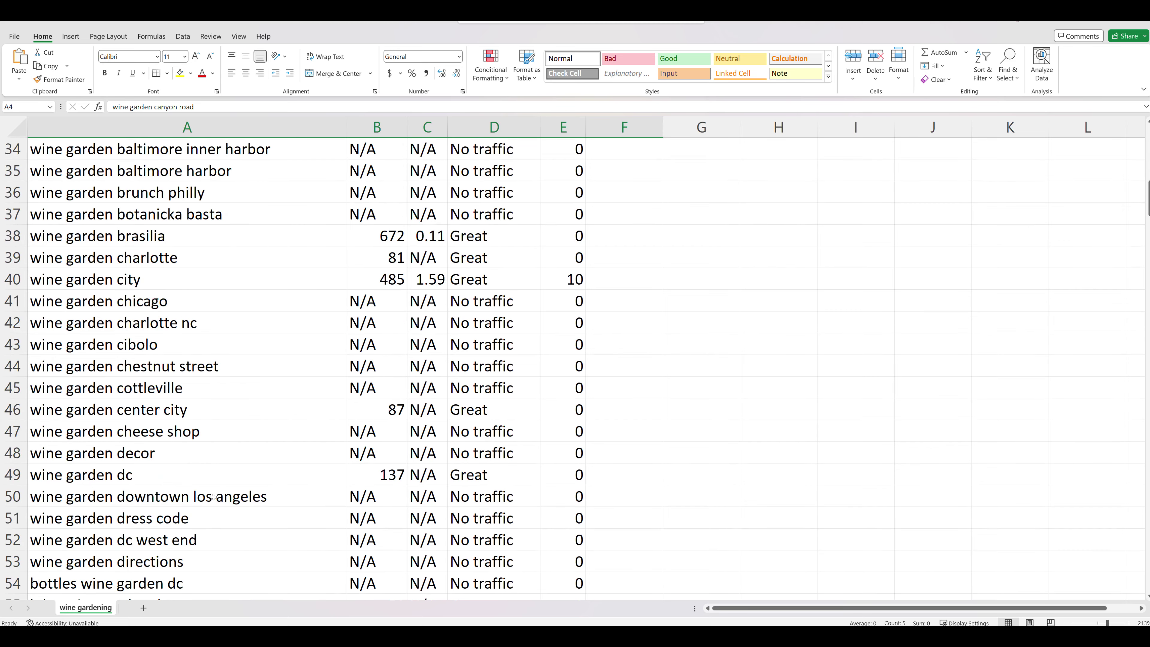
{"action": "scroll", "coordinate": [214, 494], "scroll_direction": "down", "scroll_amount": 20}
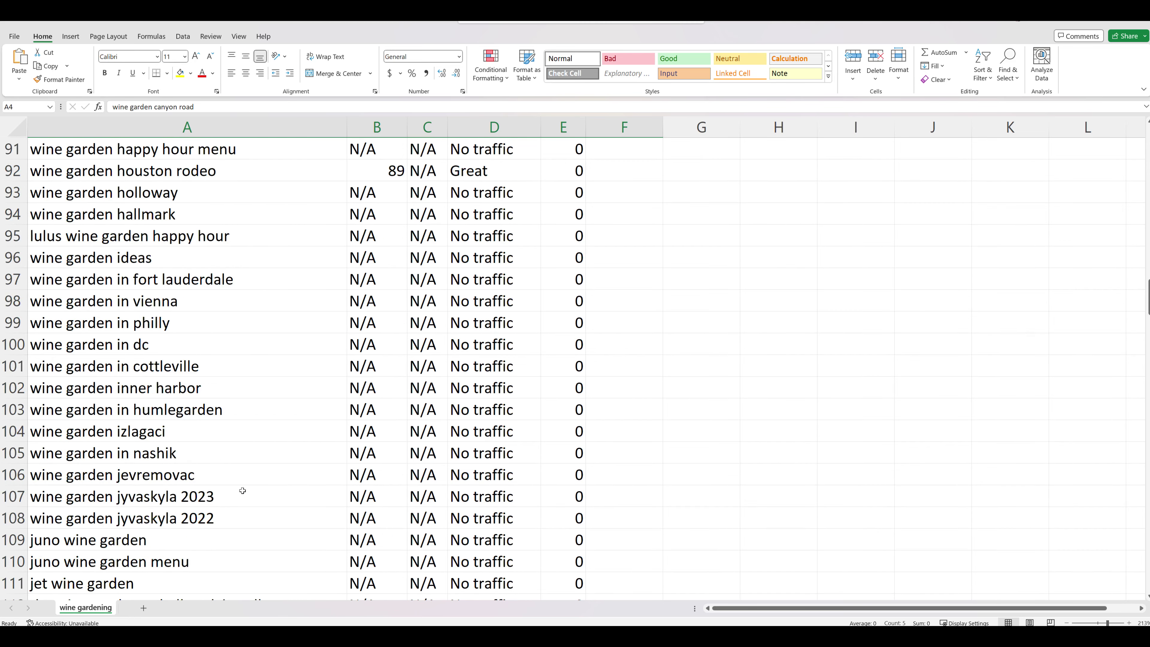
{"action": "scroll", "coordinate": [244, 490], "scroll_direction": "down", "scroll_amount": 19}
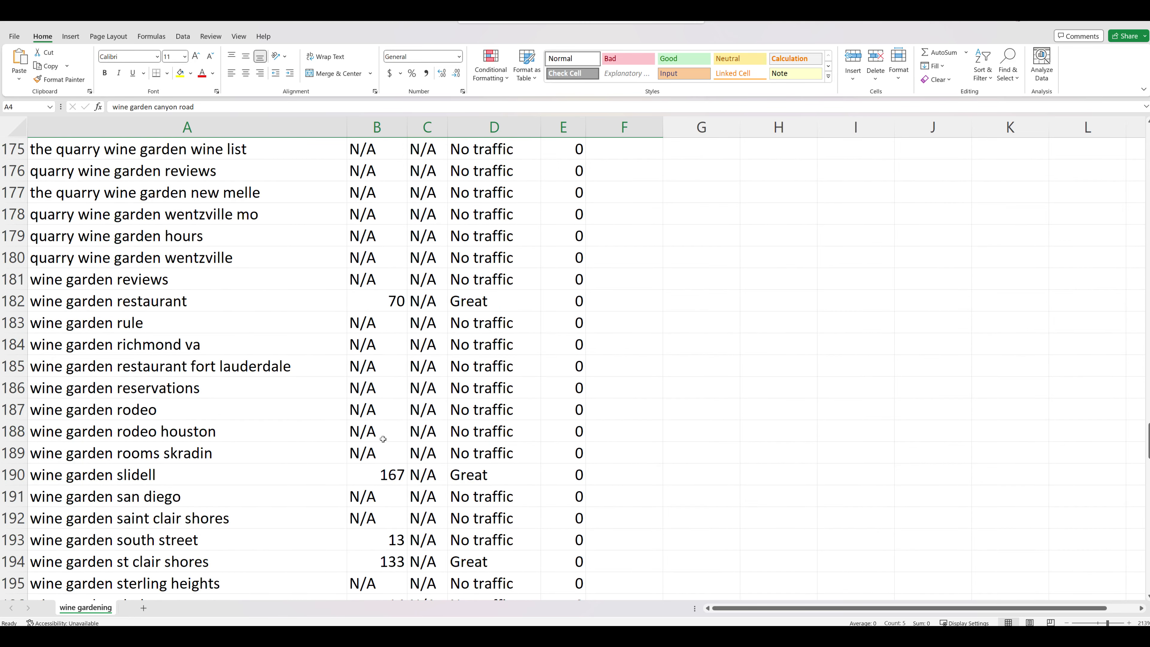
{"action": "scroll", "coordinate": [382, 439], "scroll_direction": "down", "scroll_amount": 12}
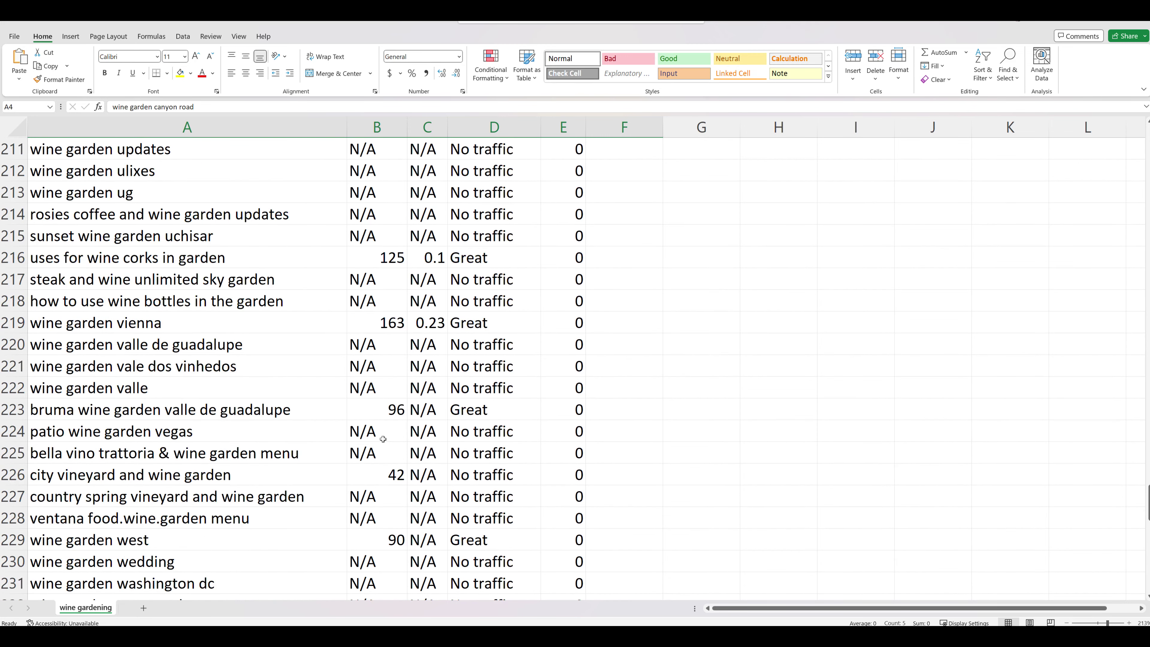
{"action": "scroll", "coordinate": [383, 439], "scroll_direction": "down", "scroll_amount": 16}
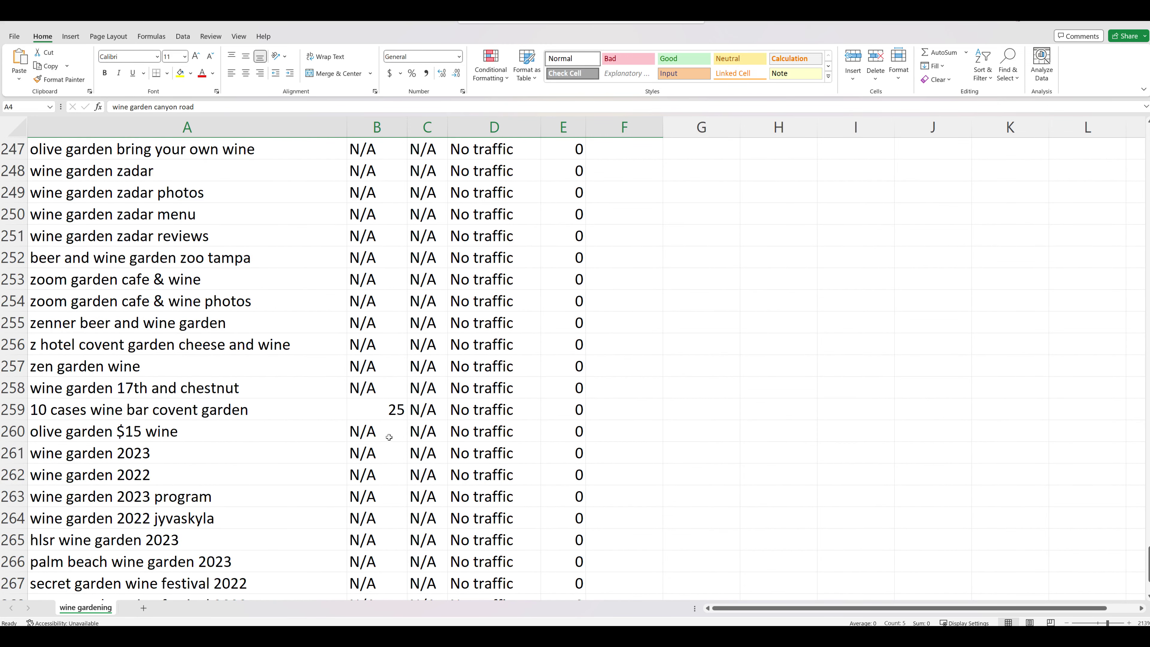
{"action": "scroll", "coordinate": [389, 437], "scroll_direction": "up", "scroll_amount": 20}
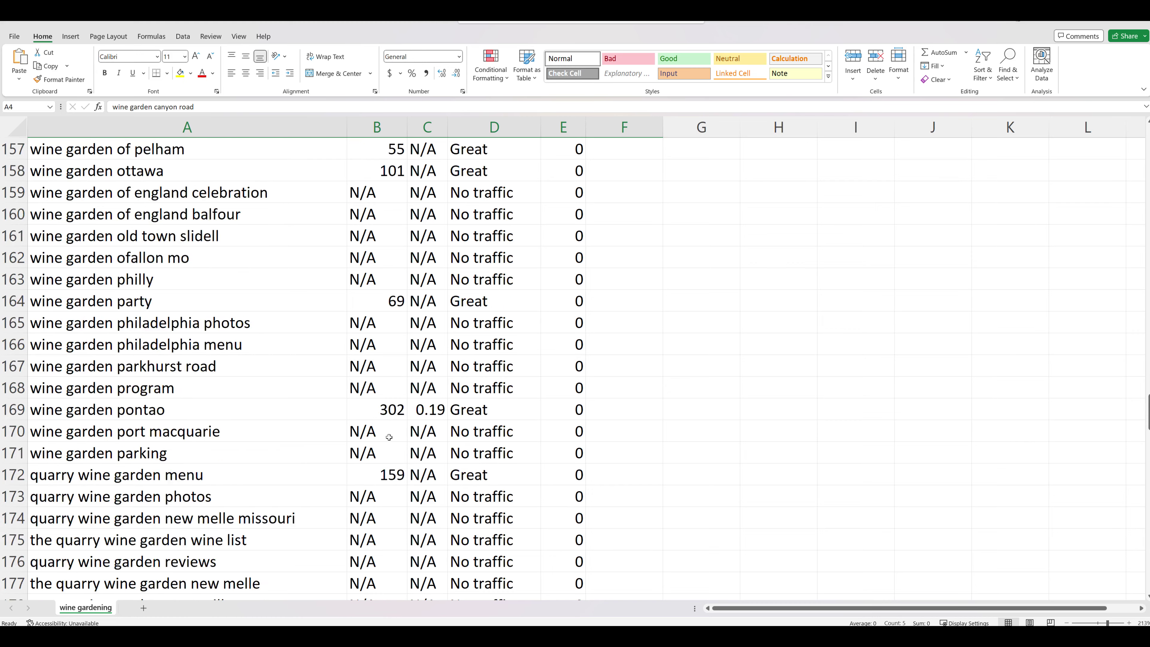
{"action": "scroll", "coordinate": [389, 437], "scroll_direction": "up", "scroll_amount": 20}
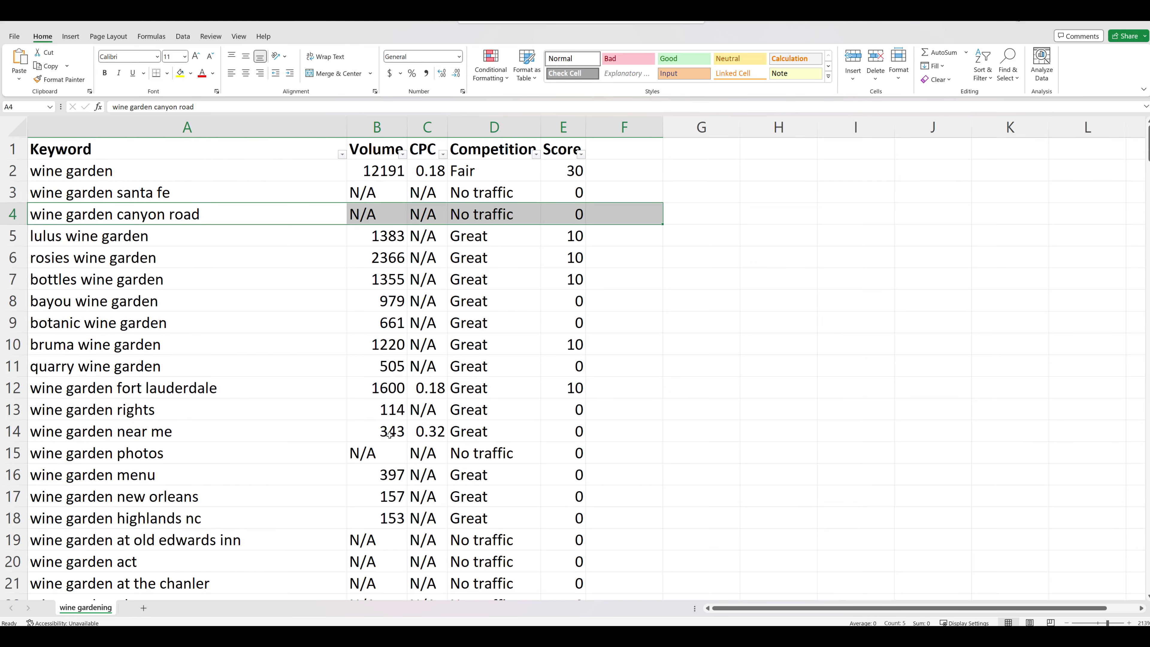
{"action": "left_click", "coordinate": [135, 169]}
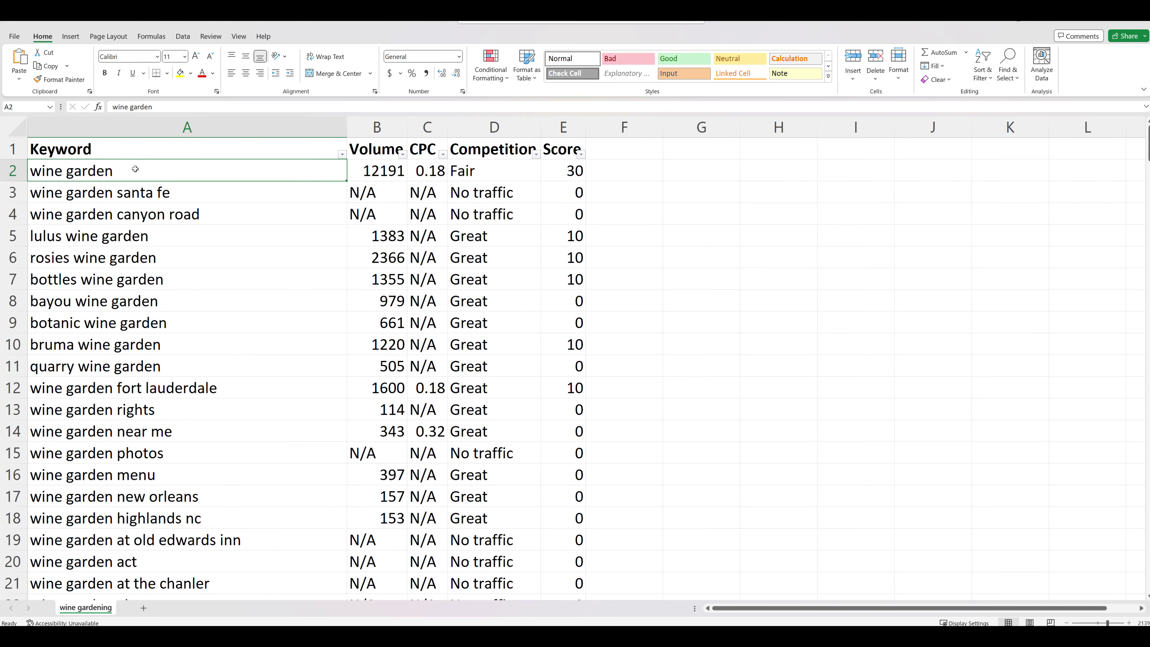
{"action": "key", "text": "ctrl+shift+Down"}
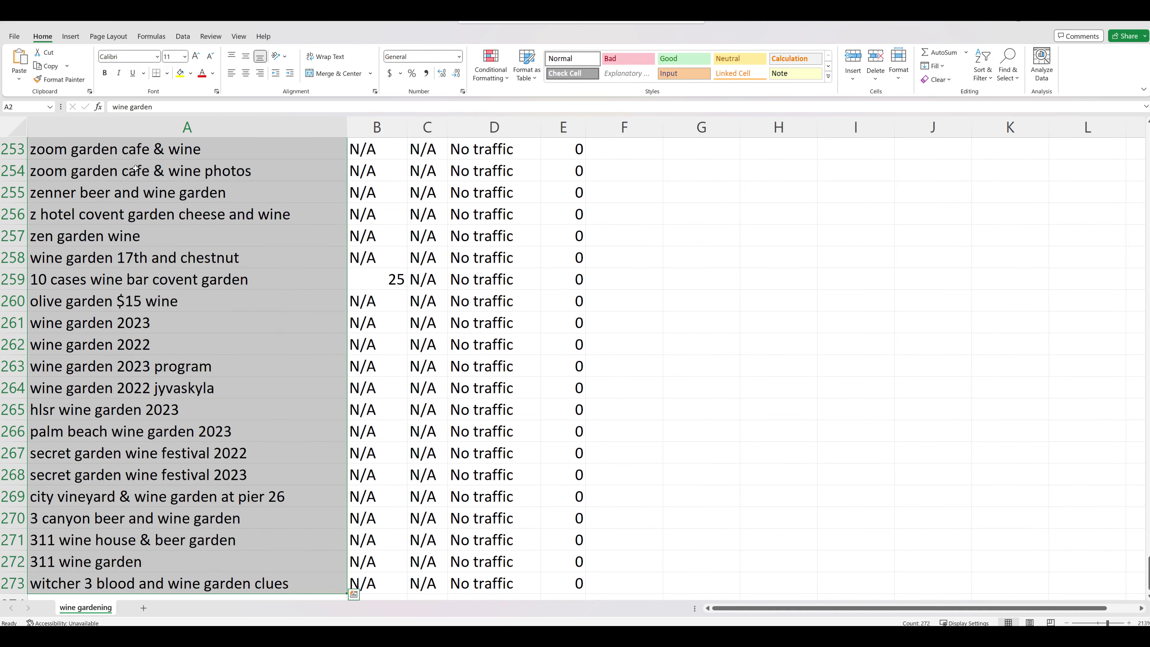
{"action": "key", "text": "ctrl+c"}
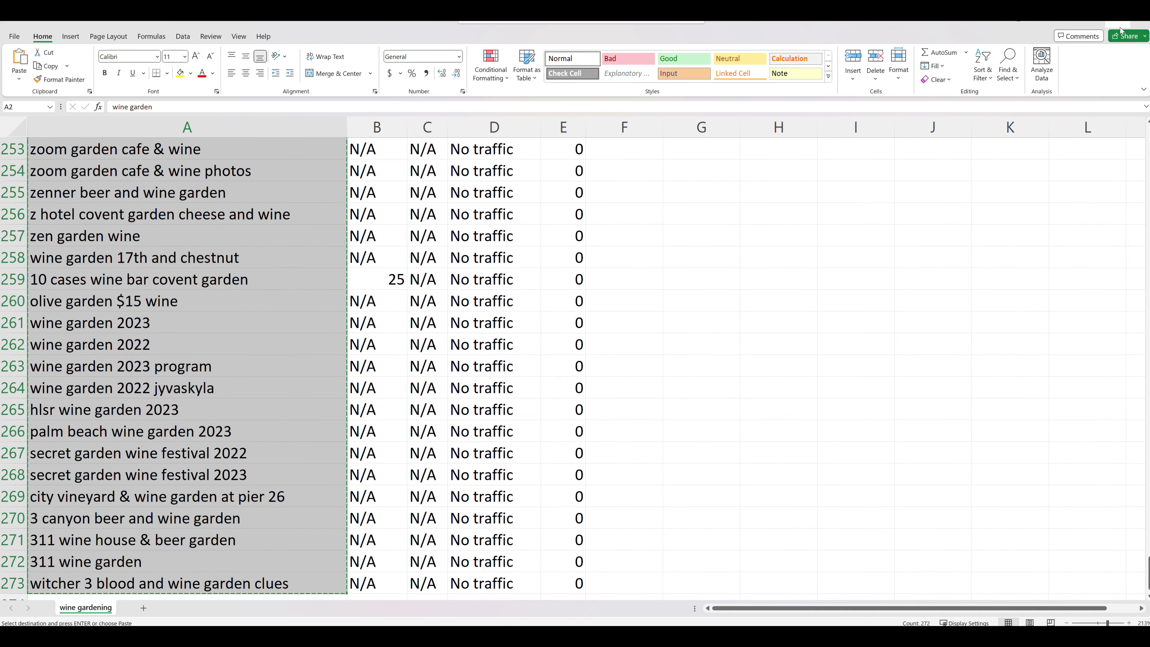
{"action": "key", "text": "alt+Tab"}
Paste the 272 wine garden keywords into Bulk Keyword Research and run the research.
{"action": "key", "text": "ctrl+Tab"}
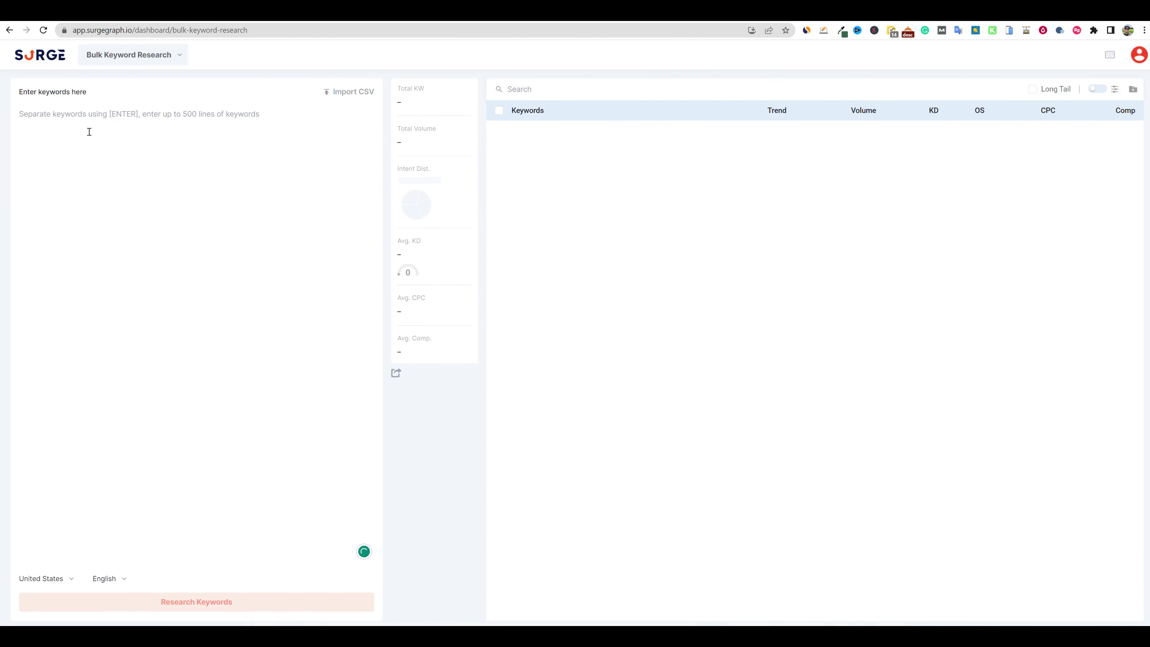
{"action": "key", "text": "ctrl+v"}
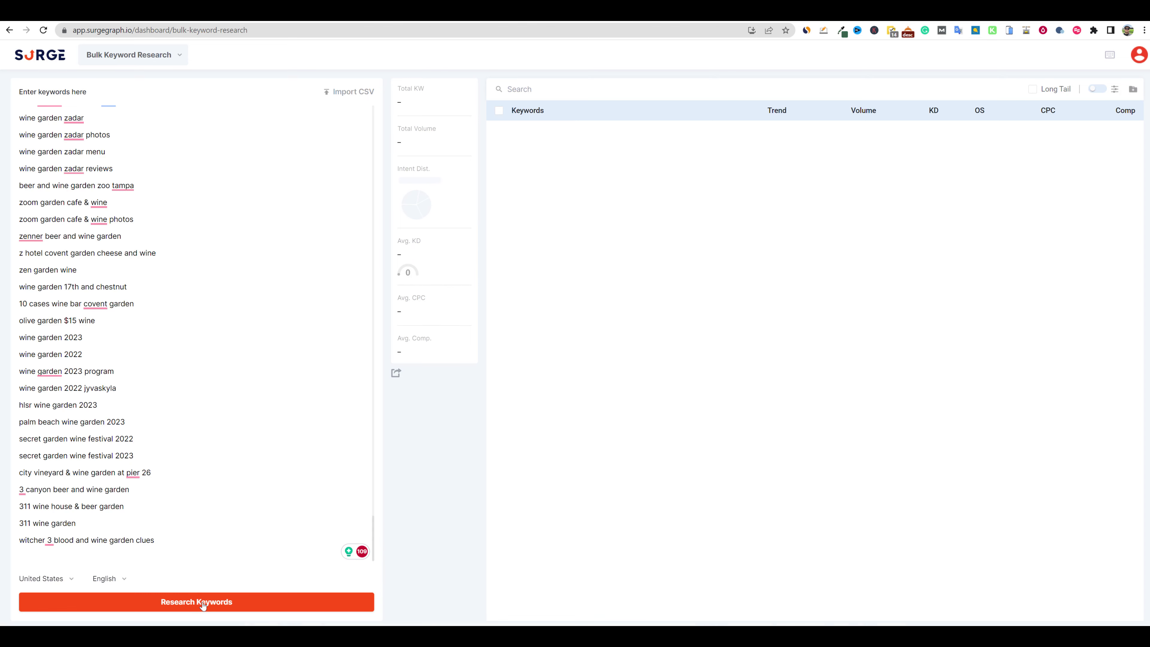
{"action": "left_click", "coordinate": [204, 602]}
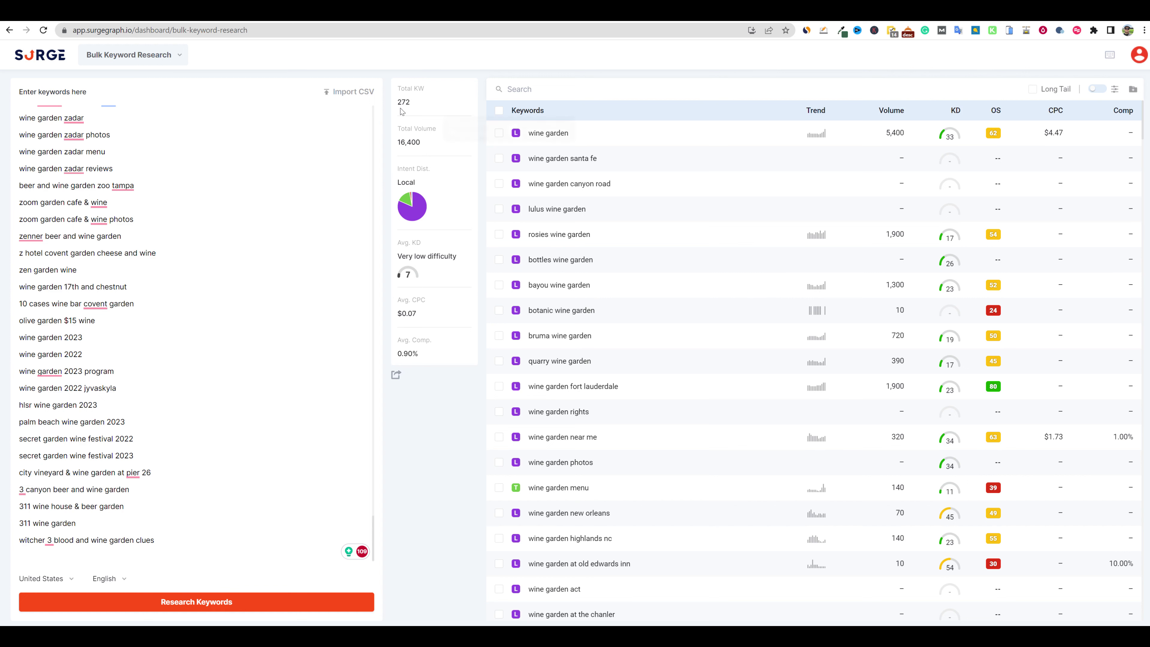
{"action": "mouse_move", "coordinate": [418, 215]}
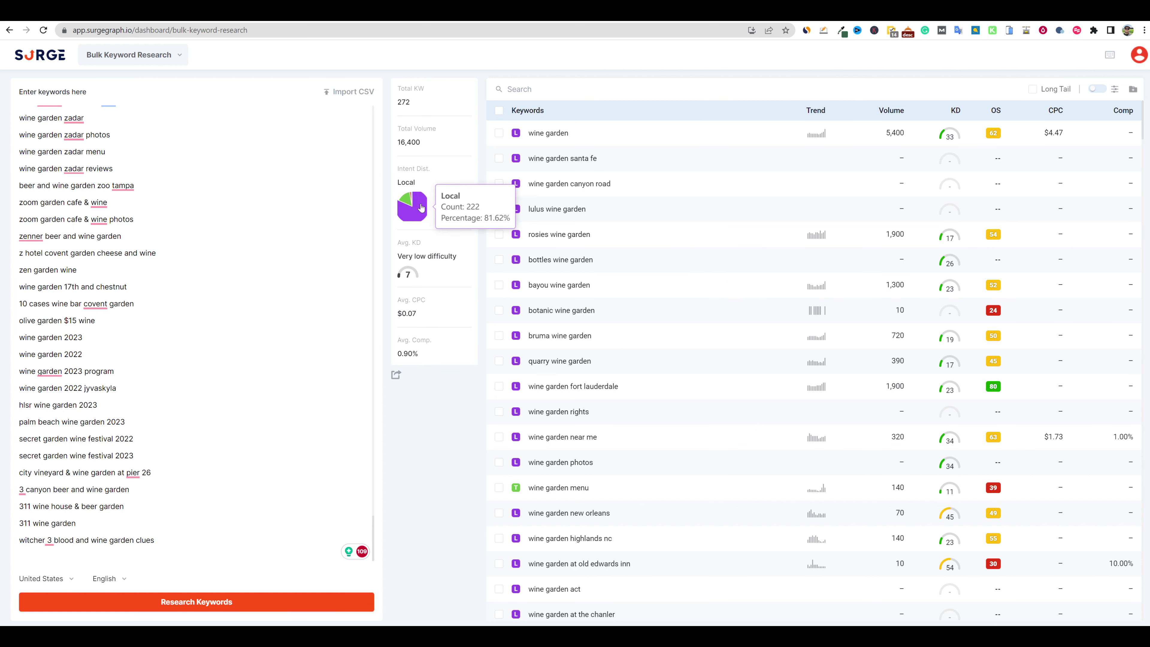
{"action": "scroll", "coordinate": [685, 352], "scroll_direction": "down", "scroll_amount": 8}
{"action": "scroll", "coordinate": [685, 352], "scroll_direction": "up", "scroll_amount": 4}
{"action": "scroll", "coordinate": [685, 352], "scroll_direction": "up", "scroll_amount": 5}
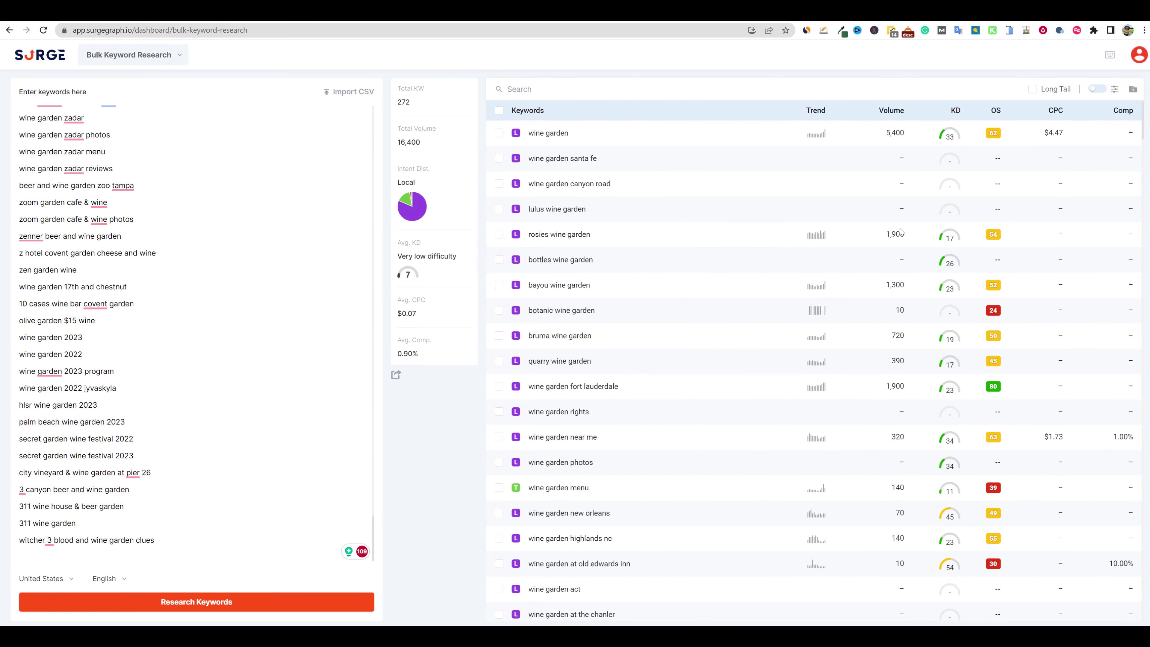
Filter the results to Informational, Navigational and Transactional search intent, leaving out Local.
{"action": "left_click", "coordinate": [1116, 90]}
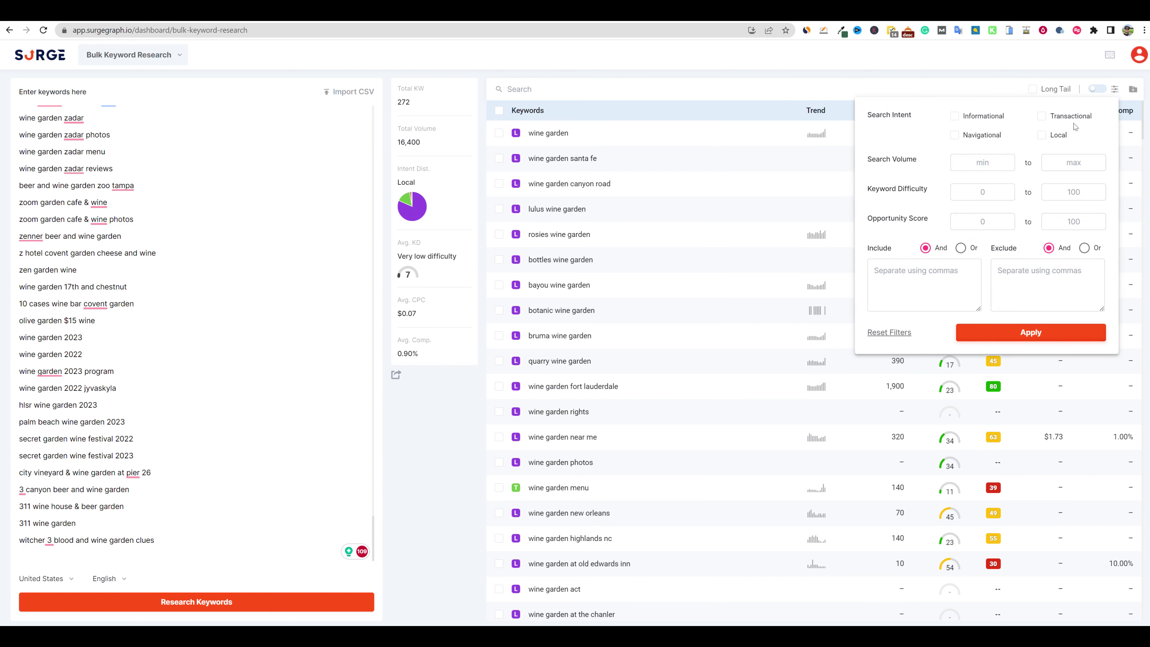
{"action": "left_click", "coordinate": [954, 116]}
{"action": "left_click", "coordinate": [954, 136]}
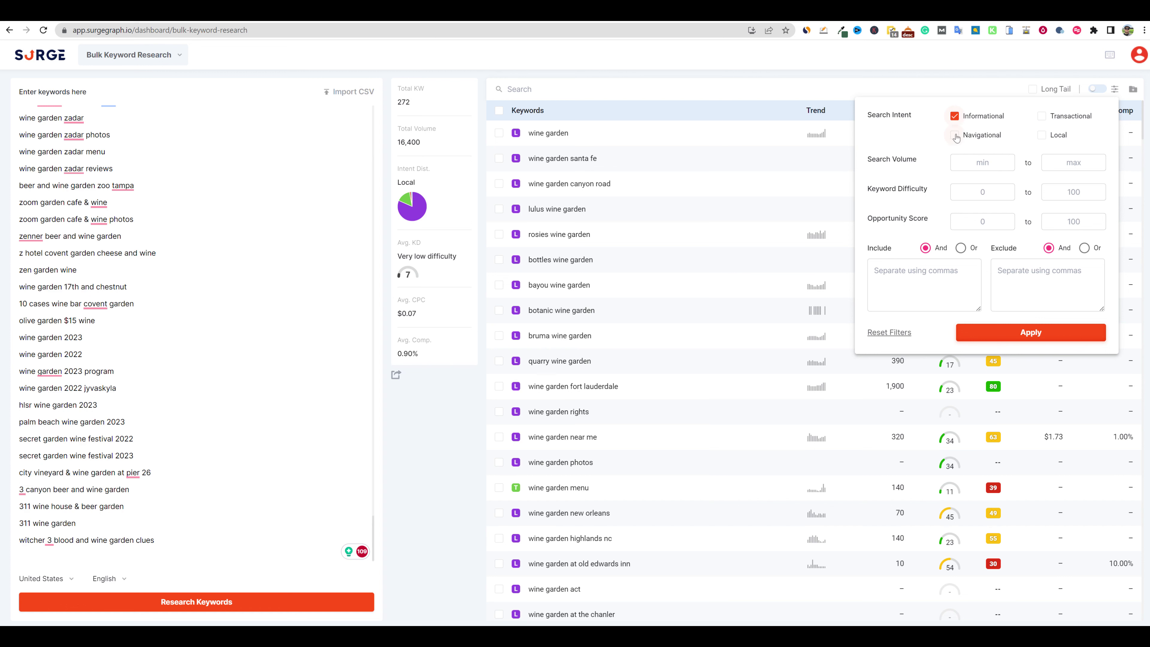
{"action": "left_click", "coordinate": [1042, 117]}
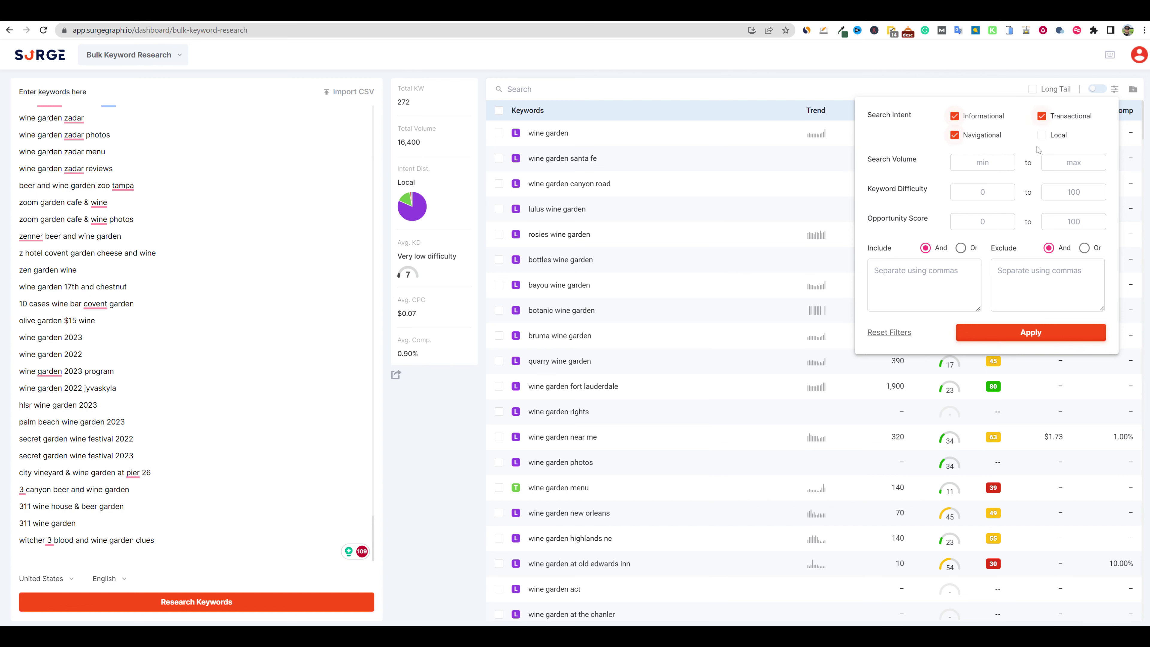
{"action": "left_click", "coordinate": [1032, 334]}
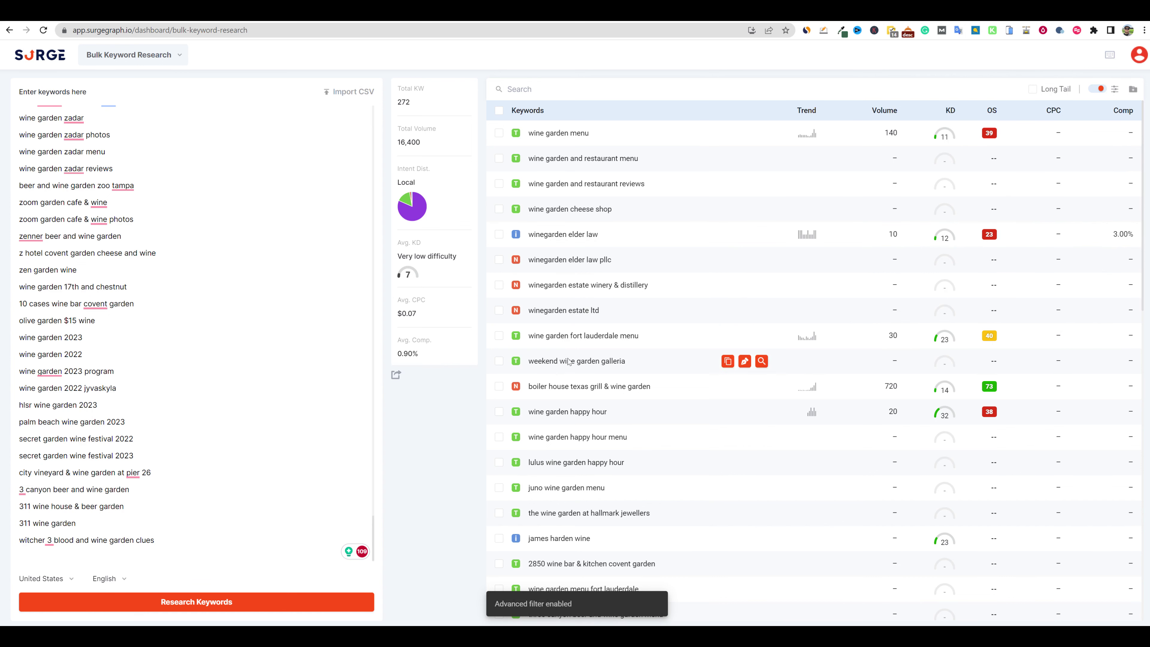
{"action": "mouse_move", "coordinate": [756, 312]}
{"action": "scroll", "coordinate": [757, 312], "scroll_direction": "down", "scroll_amount": 10}
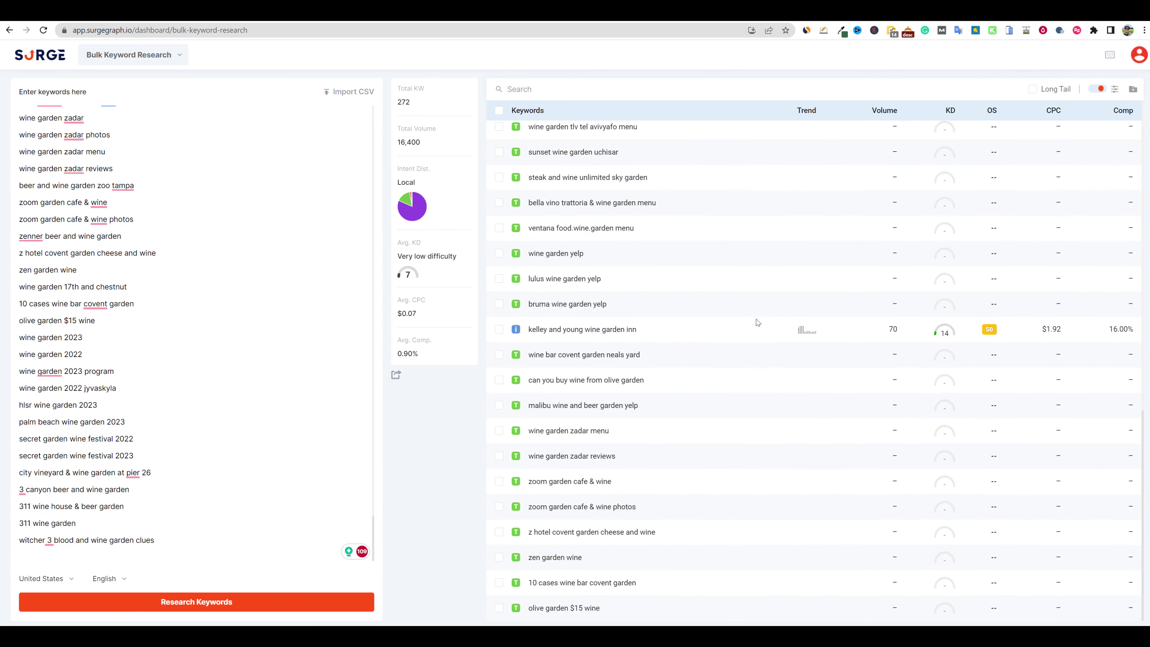
{"action": "scroll", "coordinate": [753, 326], "scroll_direction": "up", "scroll_amount": 8}
{"action": "scroll", "coordinate": [753, 327], "scroll_direction": "up", "scroll_amount": 1}
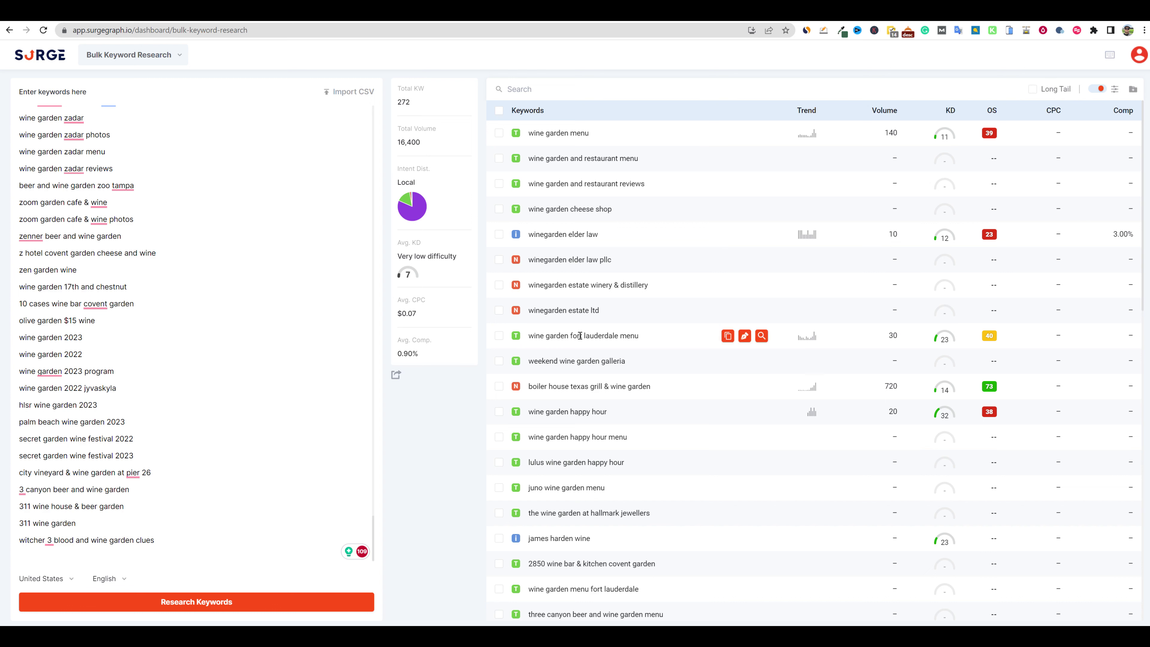
{"action": "mouse_move", "coordinate": [514, 340]}
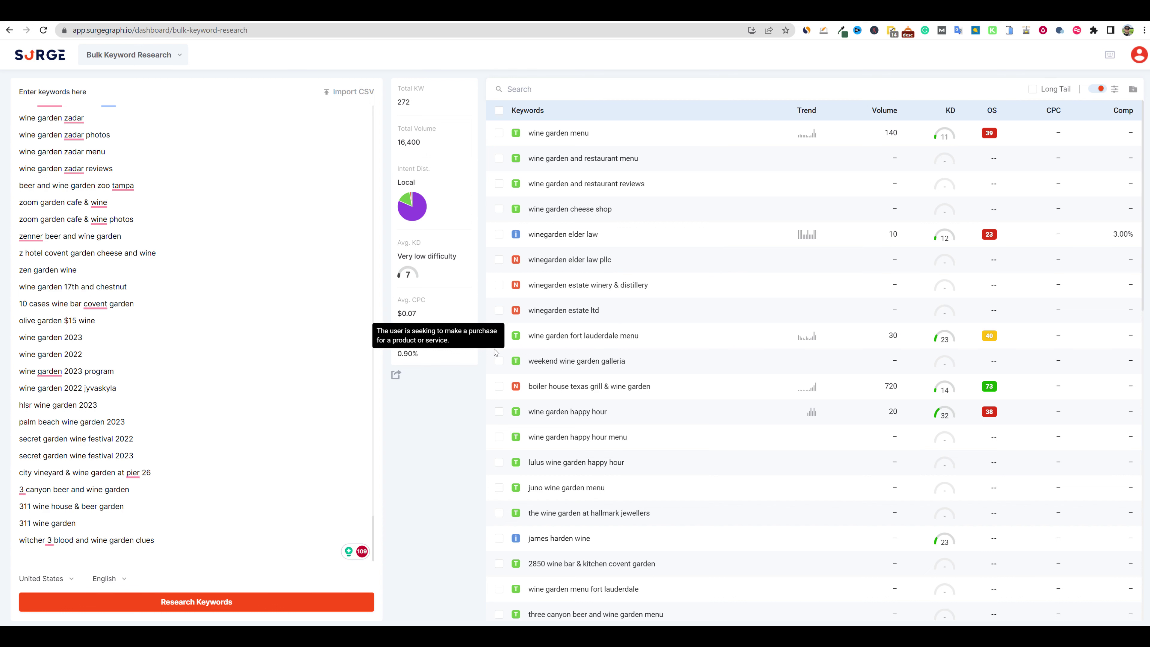
Exclude keywords containing 'lauderdale' from the wine garden results.
{"action": "left_click", "coordinate": [499, 336]}
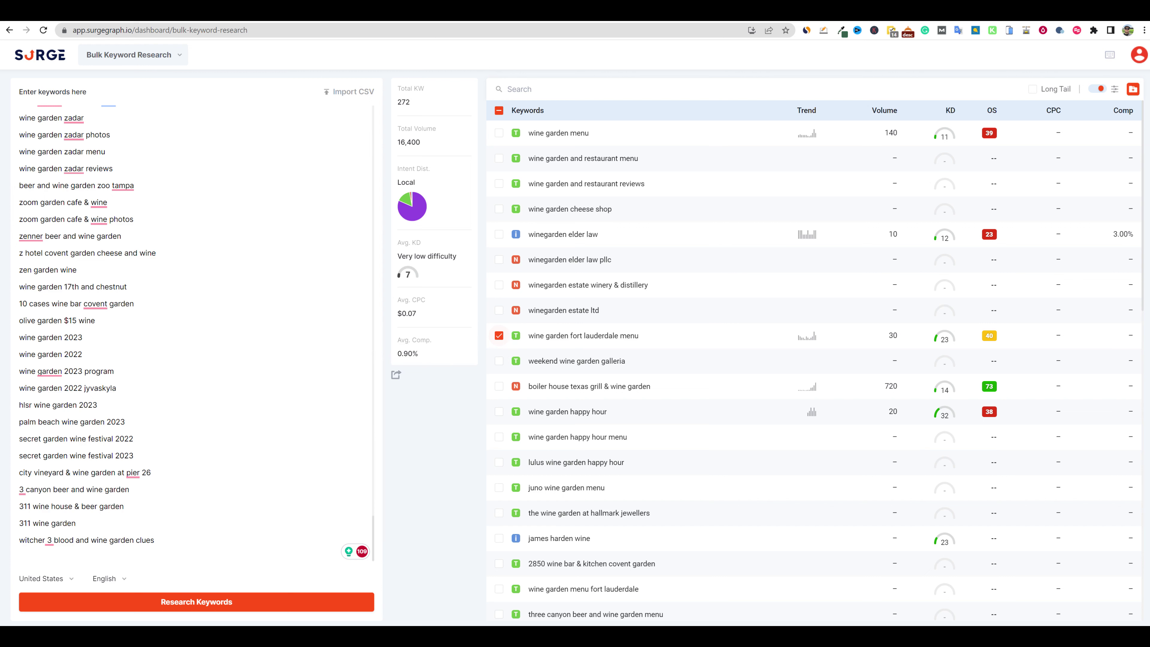
{"action": "left_click", "coordinate": [1116, 93]}
{"action": "left_click", "coordinate": [498, 336]}
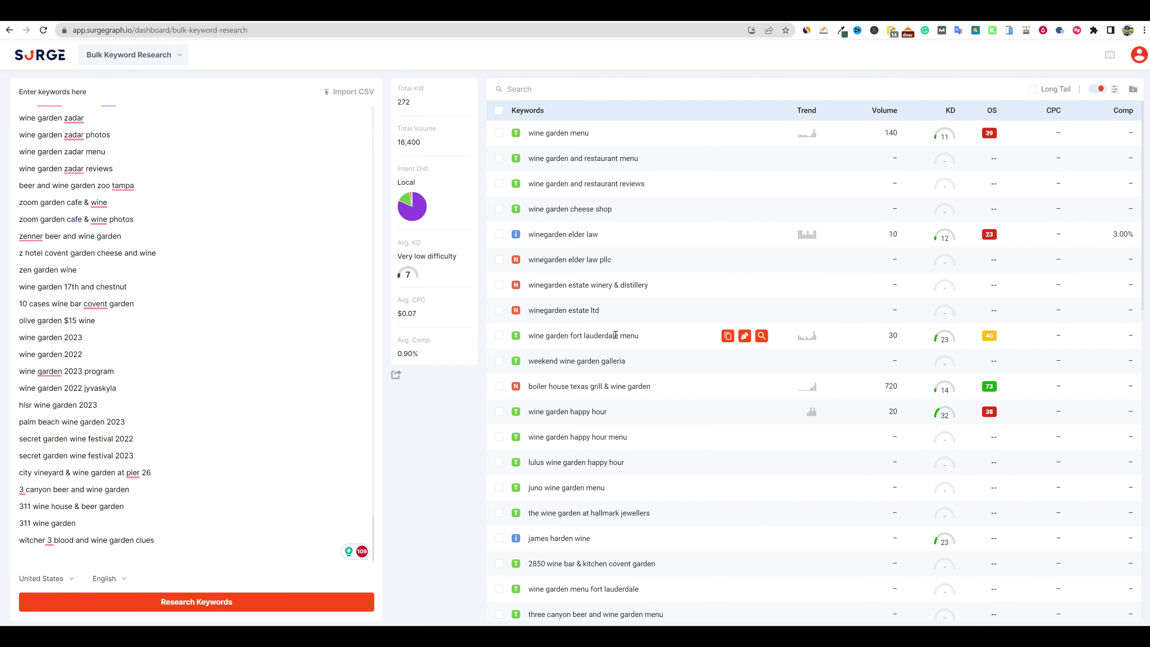
{"action": "left_click_drag", "start_coordinate": [618, 336], "coordinate": [590, 334]}
{"action": "left_click", "coordinate": [1114, 89]}
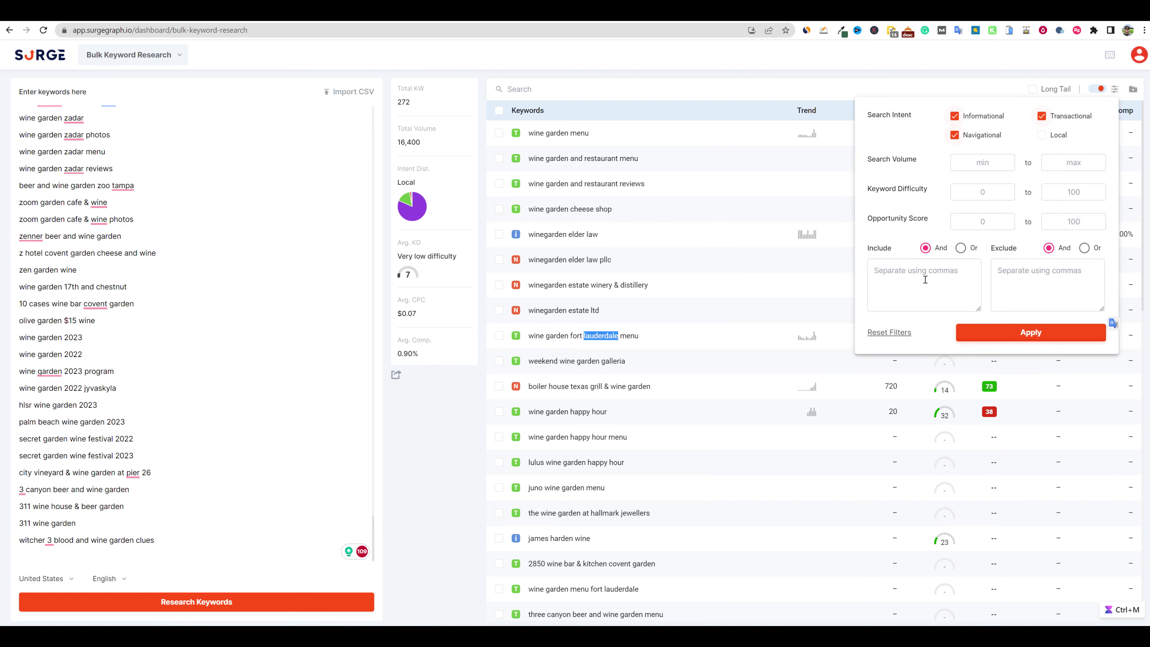
{"action": "left_click", "coordinate": [1013, 280]}
{"action": "type", "text": "lauderdale"}
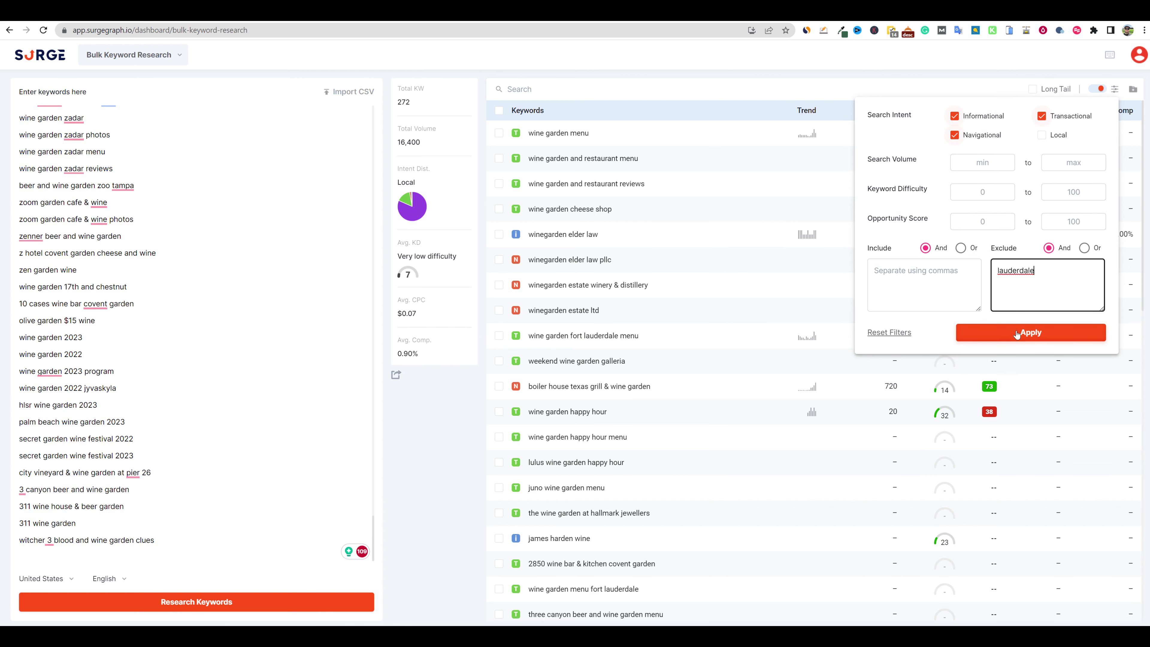
{"action": "left_click", "coordinate": [1017, 335]}
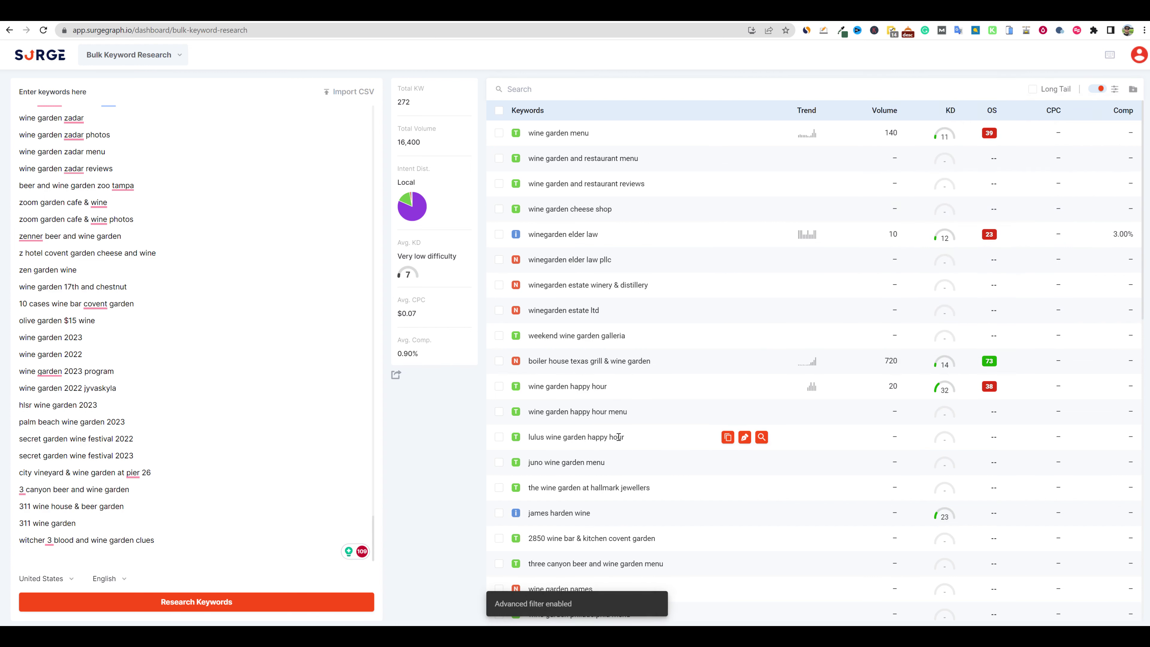
Sort the remaining keywords by the KD column.
{"action": "scroll", "coordinate": [619, 436], "scroll_direction": "down", "scroll_amount": 4}
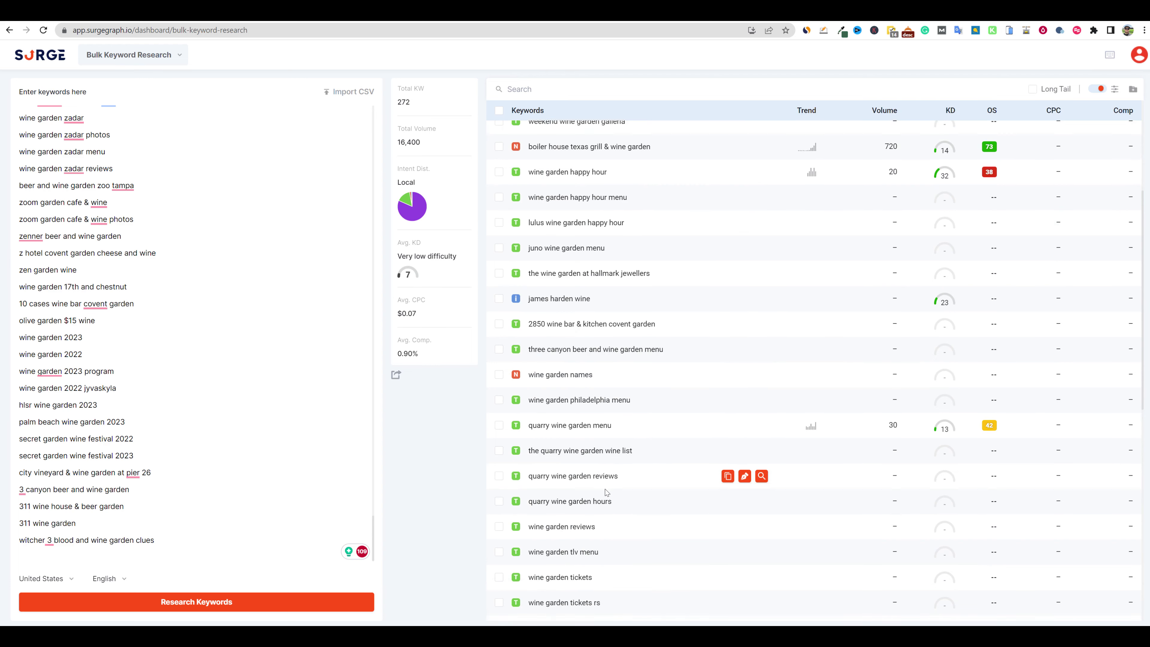
{"action": "scroll", "coordinate": [607, 492], "scroll_direction": "up", "scroll_amount": 4}
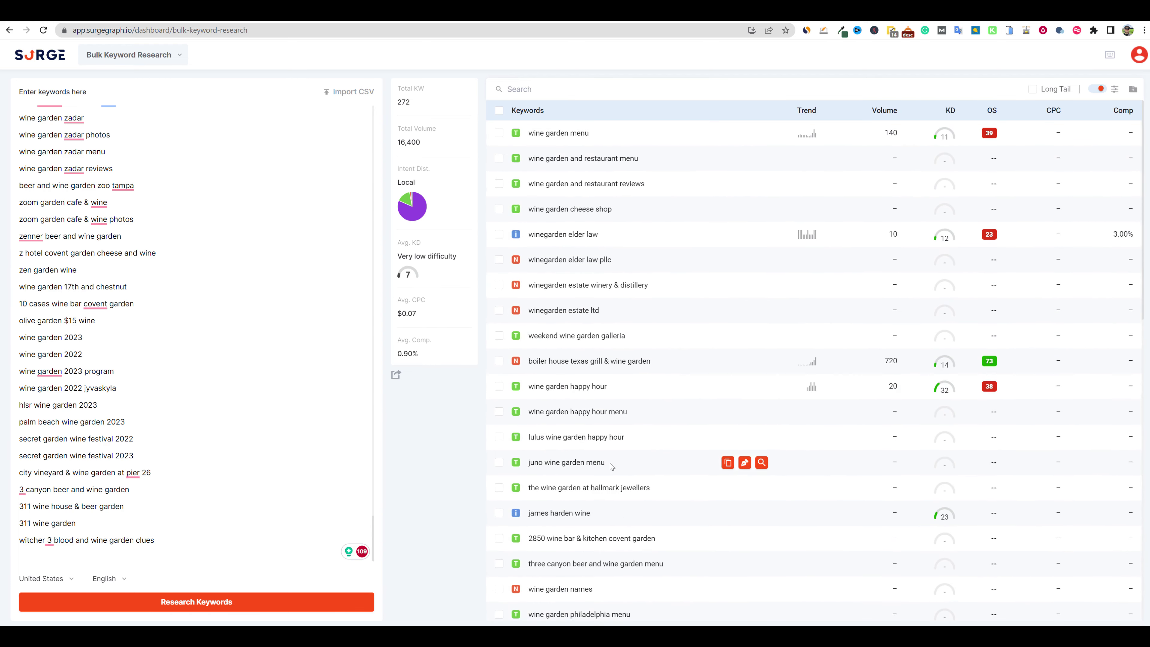
{"action": "left_click", "coordinate": [950, 110]}
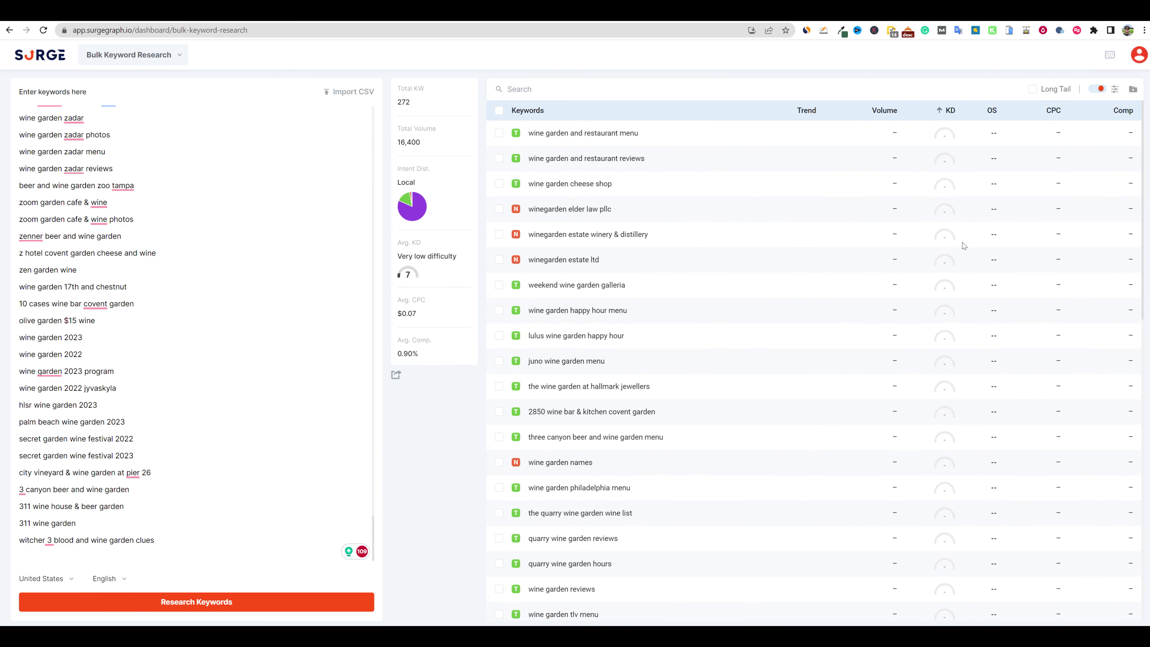
Switch the KD sort to descending and review the keyword table.
{"action": "left_click", "coordinate": [949, 111]}
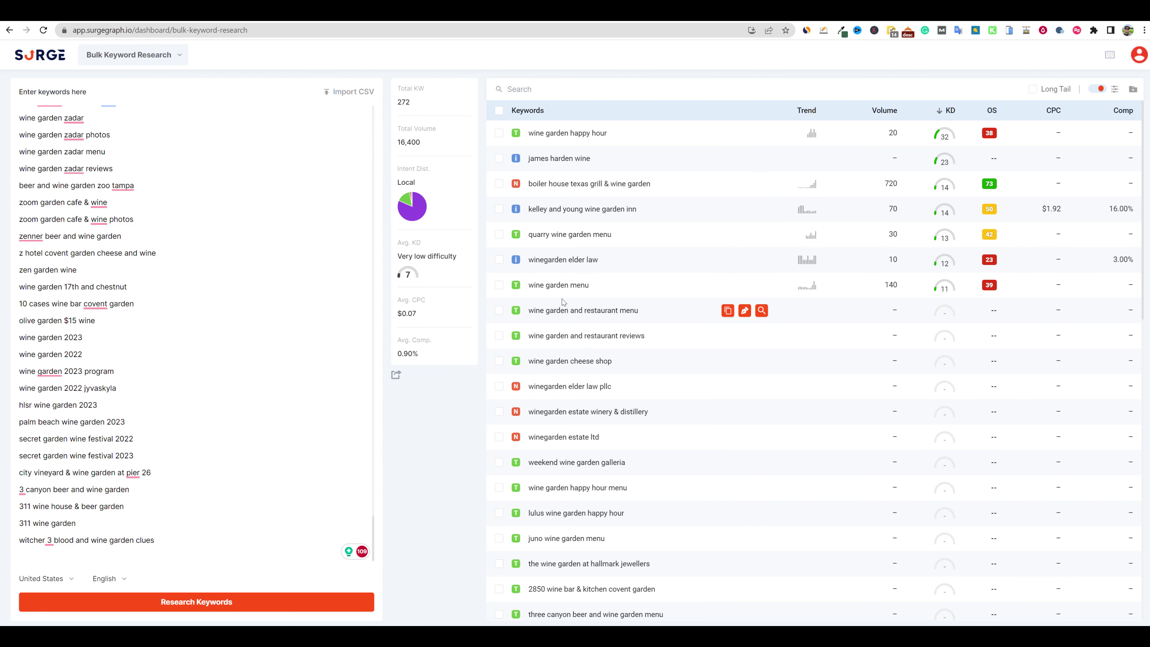
{"action": "scroll", "coordinate": [562, 296], "scroll_direction": "down", "scroll_amount": 10}
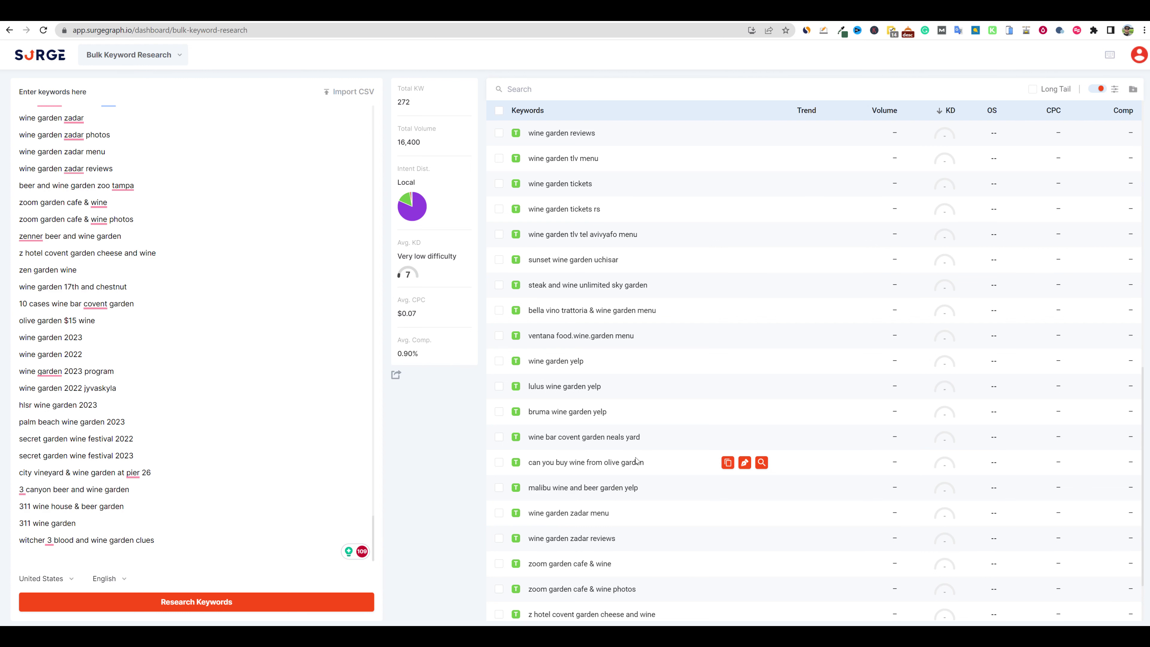
{"action": "scroll", "coordinate": [636, 462], "scroll_direction": "down", "scroll_amount": 2}
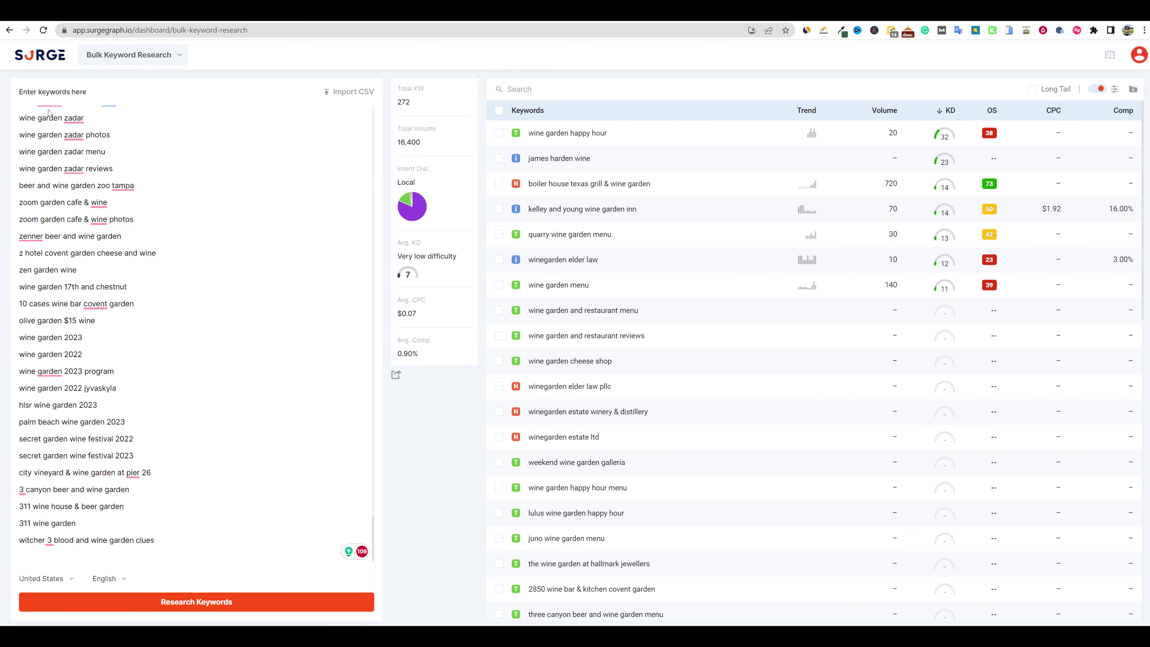
{"action": "scroll", "coordinate": [156, 369], "scroll_direction": "up", "scroll_amount": 20}
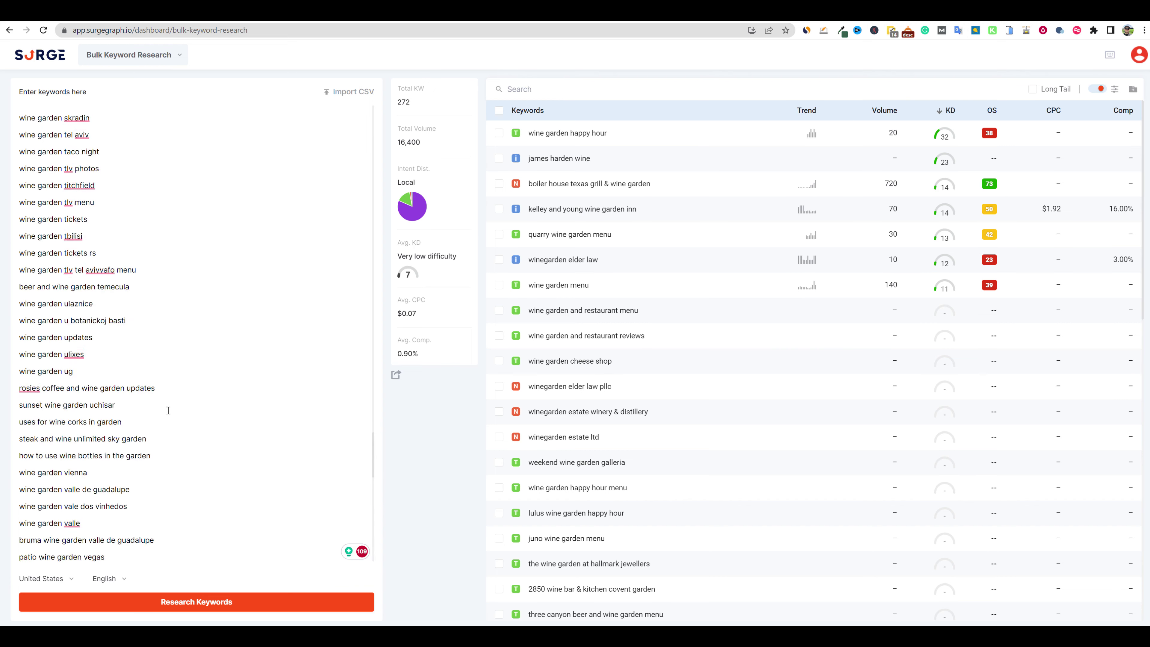
{"action": "scroll", "coordinate": [168, 410], "scroll_direction": "up", "scroll_amount": 20}
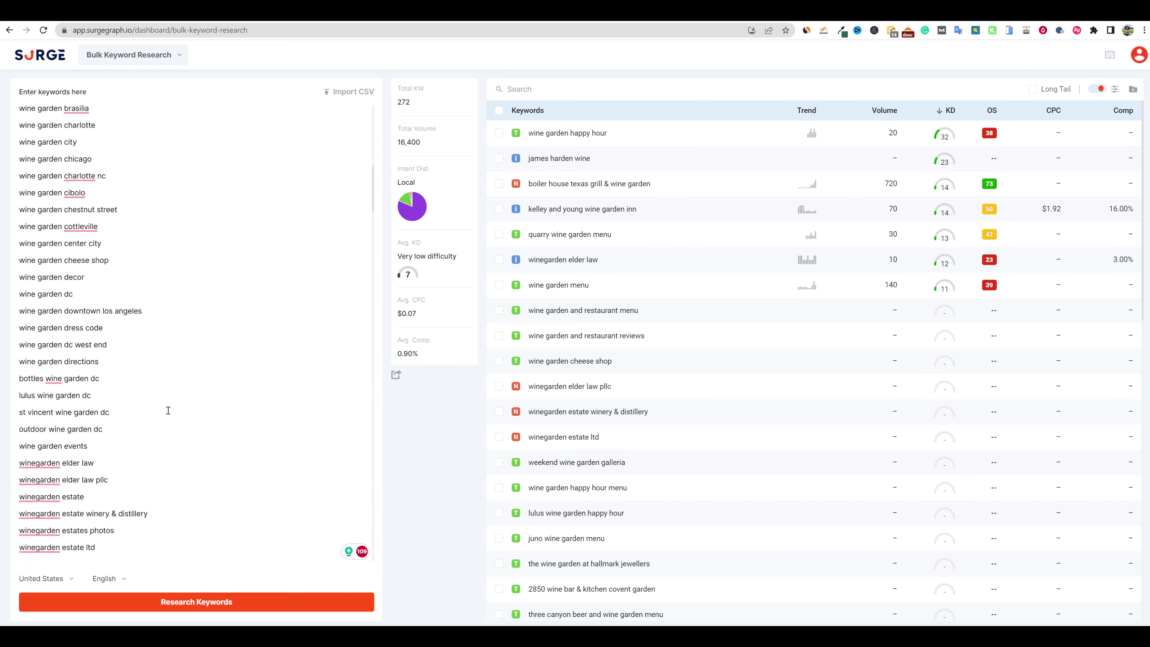
{"action": "mouse_move", "coordinate": [393, 206]}
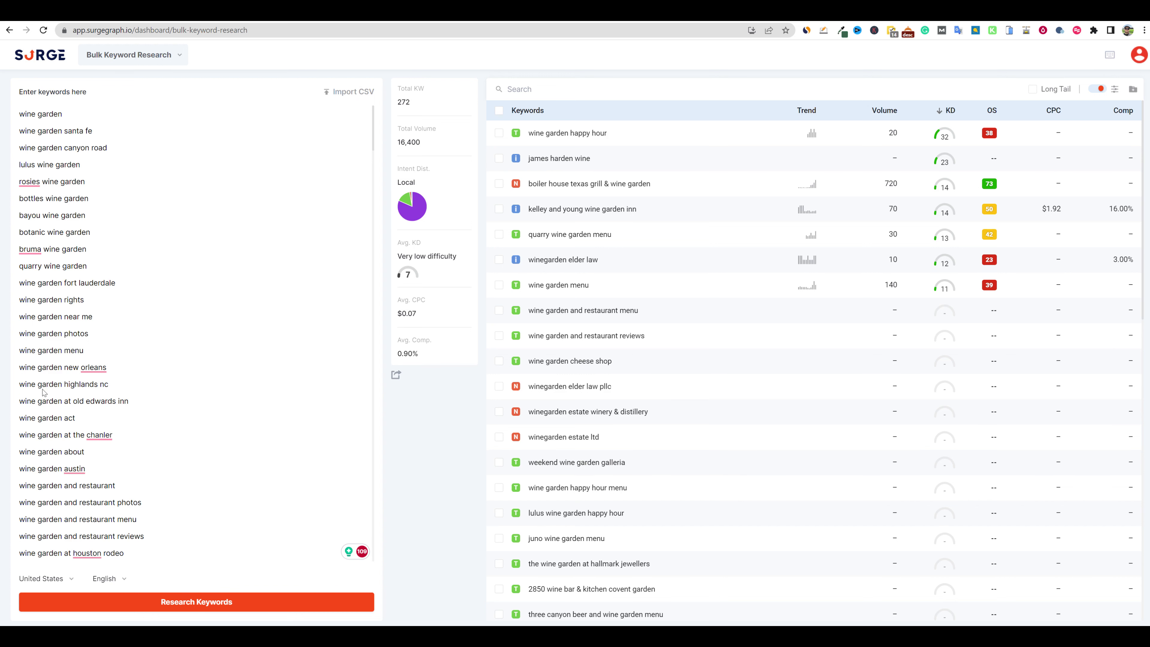
Switch to single Keyword Research and research the seed keyword 'wine gardening'.
{"action": "left_click", "coordinate": [179, 57]}
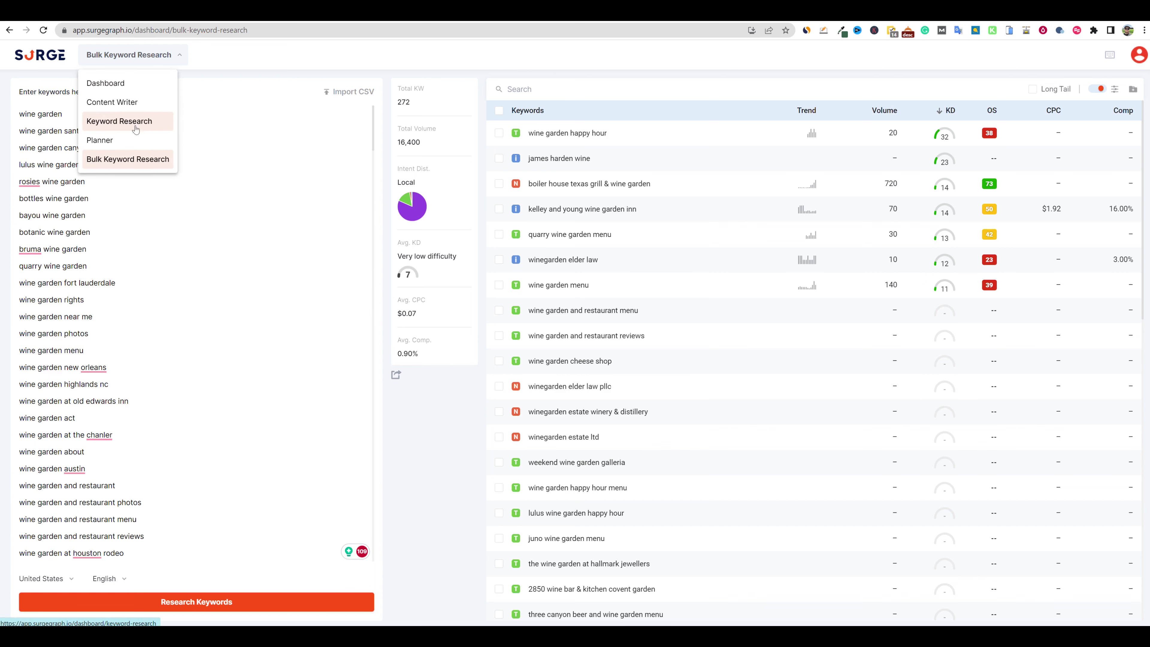
{"action": "left_click", "coordinate": [114, 121]}
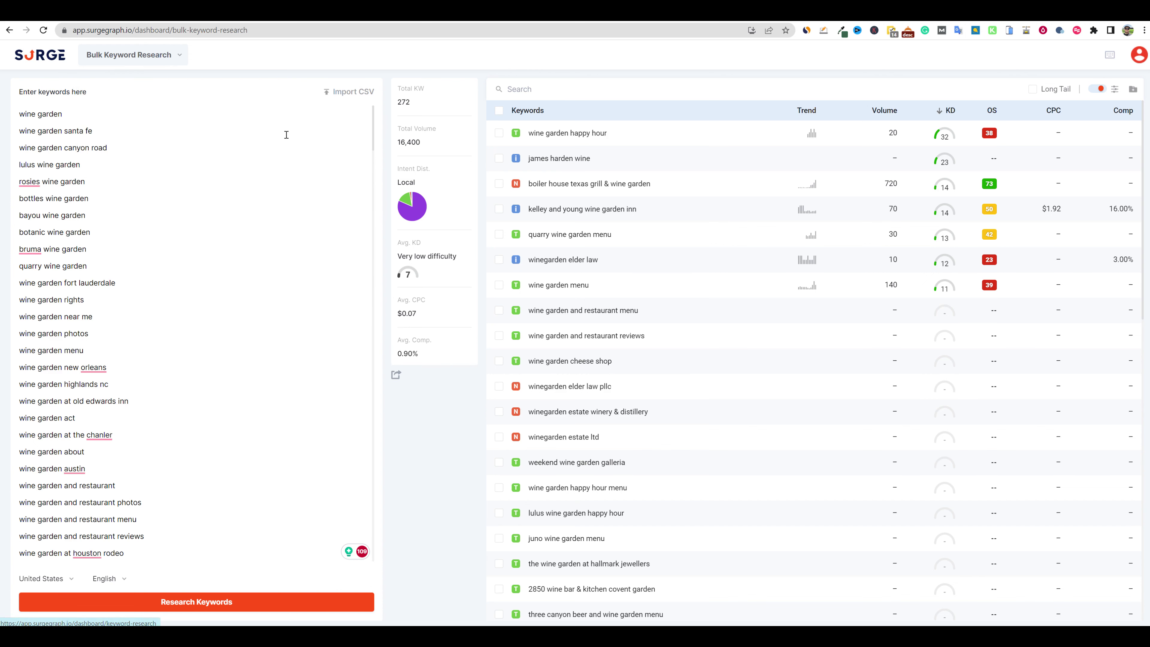
{"action": "left_click", "coordinate": [587, 124]}
{"action": "type", "text": "win"}
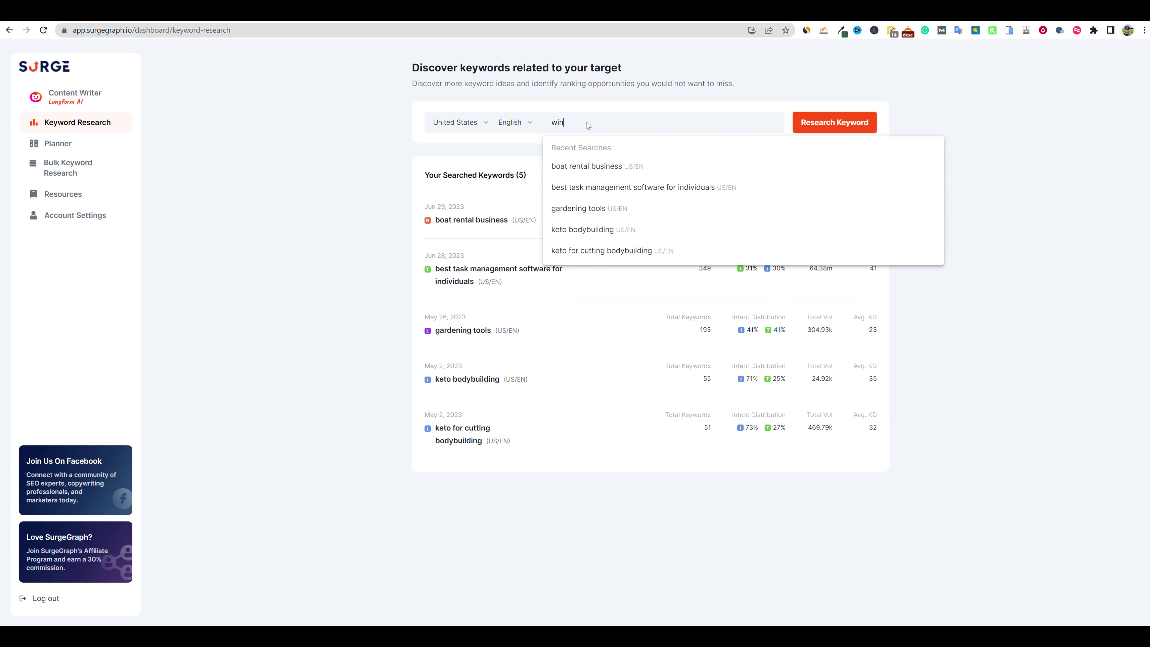
{"action": "type", "text": "e gardening"}
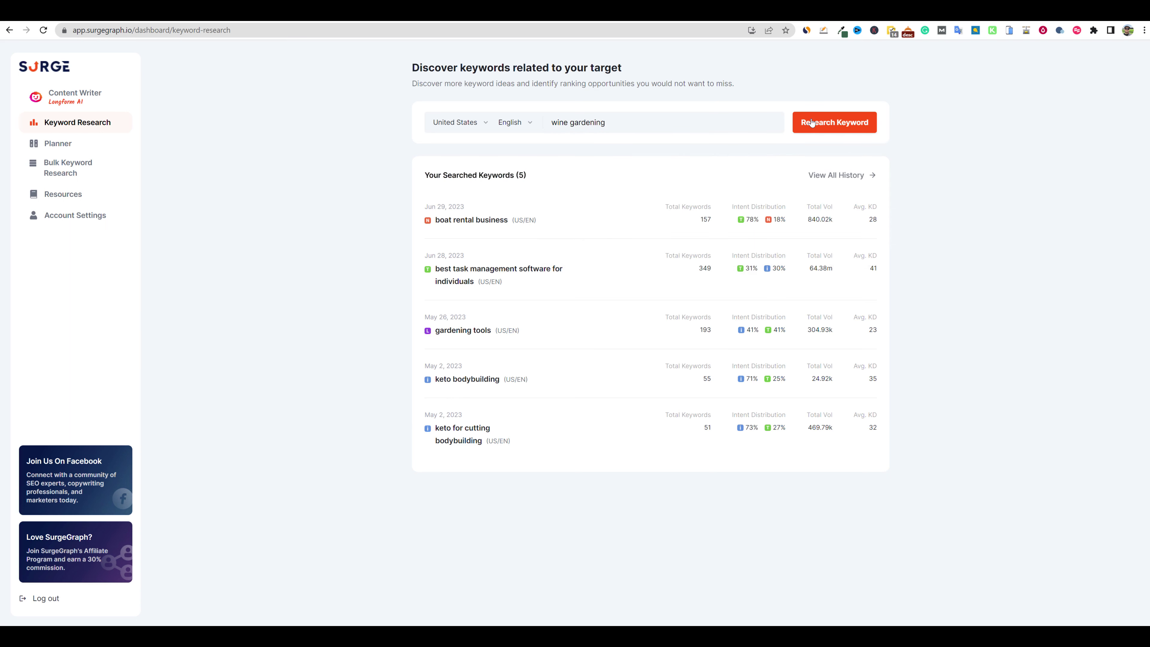
{"action": "left_click", "coordinate": [813, 124]}
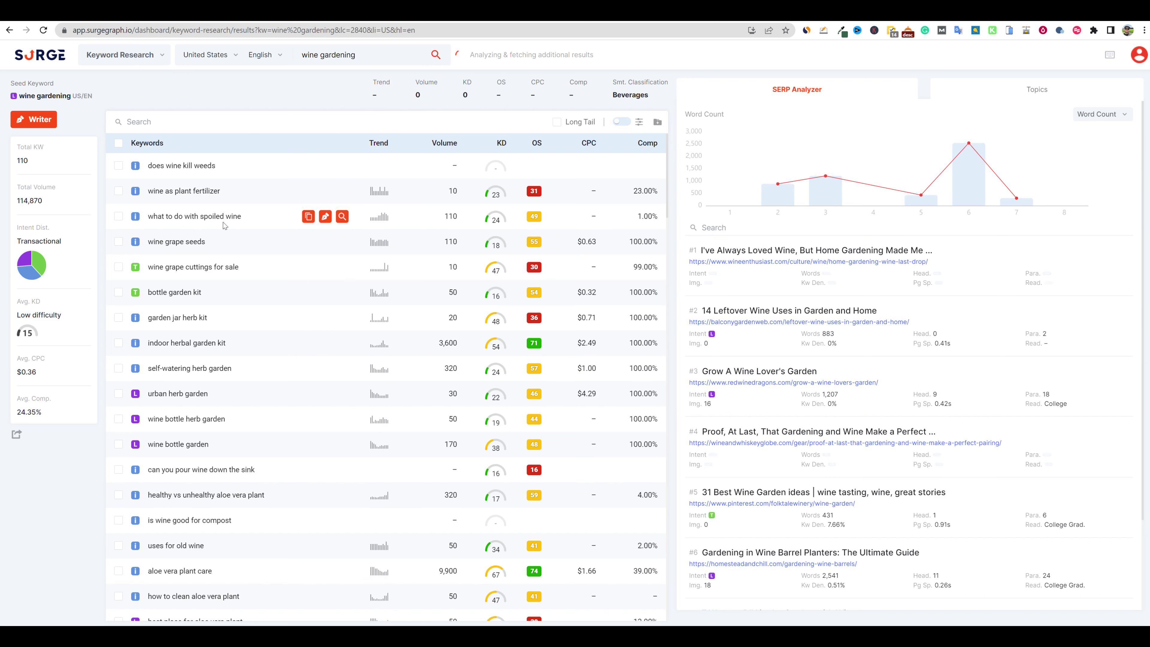
Filter the wine gardening results to keywords that include 'garden'.
{"action": "left_click", "coordinate": [639, 122]}
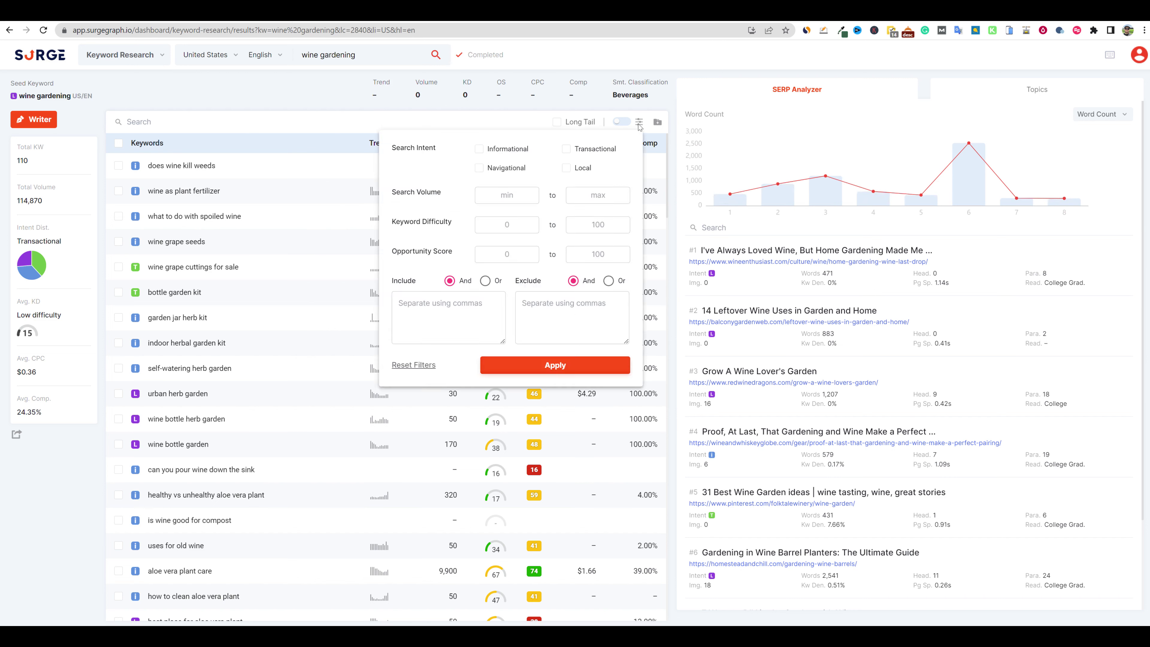
{"action": "left_click", "coordinate": [444, 320]}
{"action": "type", "text": "garden"}
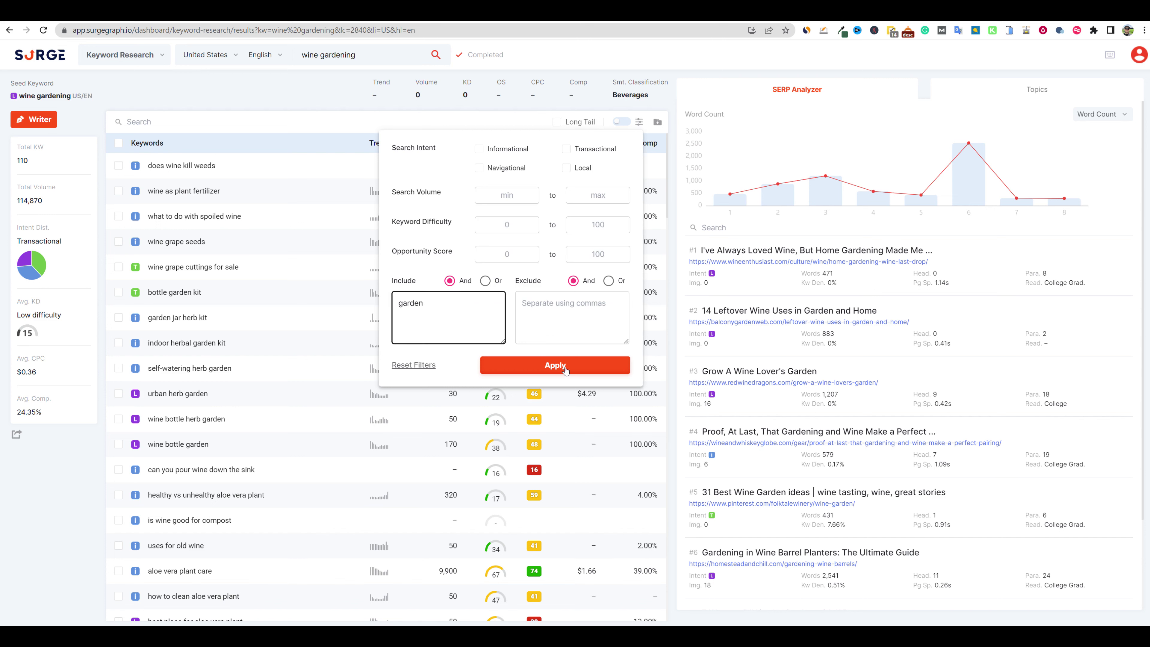
{"action": "left_click", "coordinate": [554, 365]}
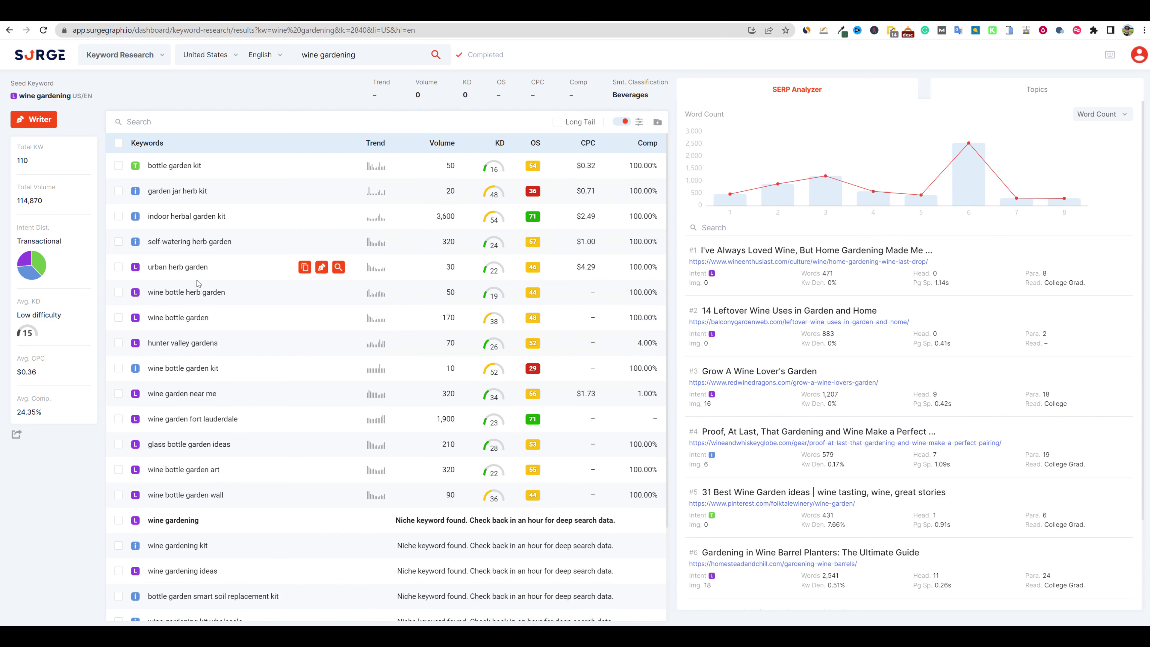
Restrict the results to Navigational and Informational intent keywords.
{"action": "left_click", "coordinate": [639, 123]}
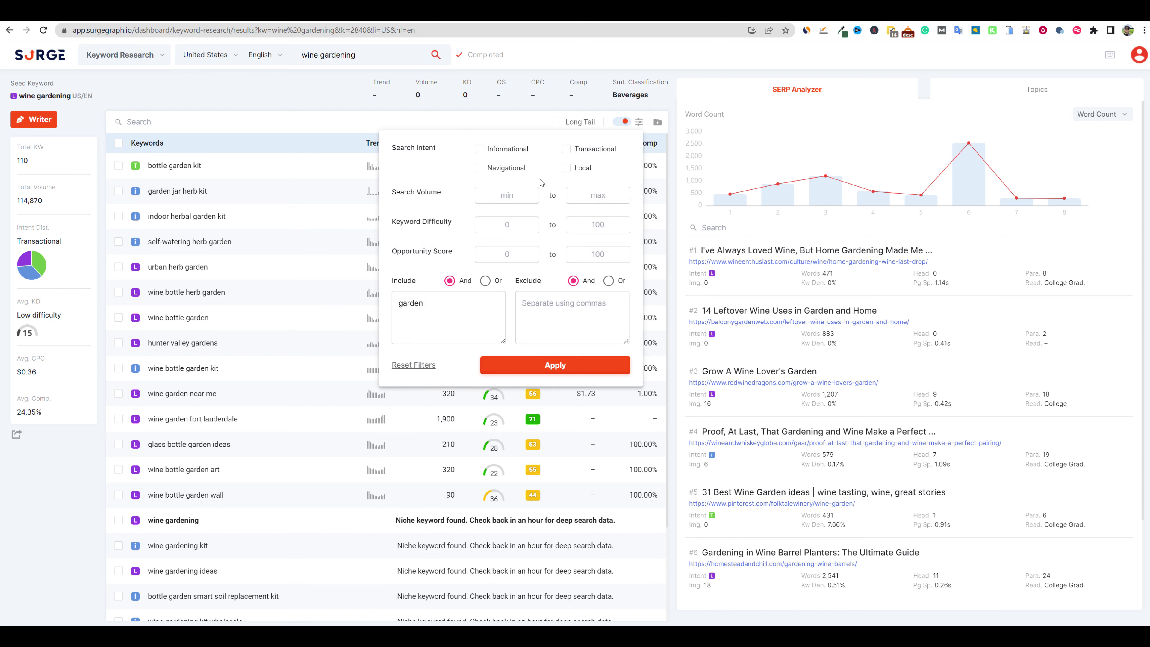
{"action": "left_click", "coordinate": [479, 168]}
{"action": "left_click", "coordinate": [479, 149]}
{"action": "left_click", "coordinate": [566, 368]}
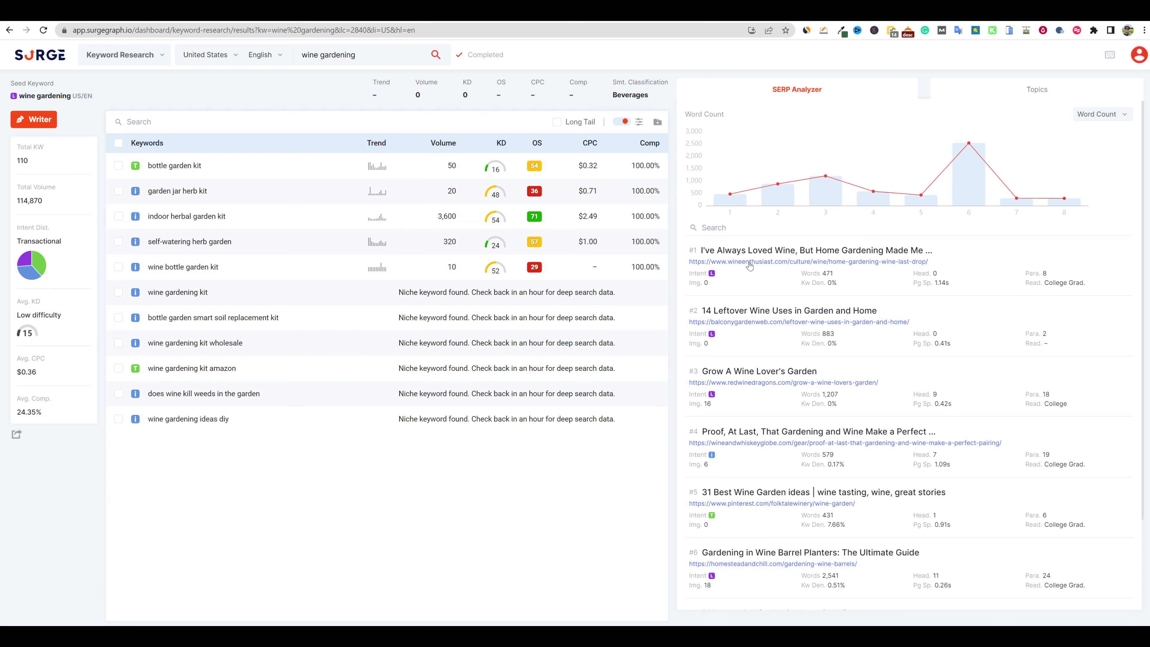
Check the SERP chart's Word Count metric options unchanged, then bring up the SurgeGraph tools list.
{"action": "scroll", "coordinate": [874, 526], "scroll_direction": "down", "scroll_amount": 1}
{"action": "scroll", "coordinate": [875, 527], "scroll_direction": "down", "scroll_amount": 2}
{"action": "scroll", "coordinate": [838, 362], "scroll_direction": "up", "scroll_amount": 3}
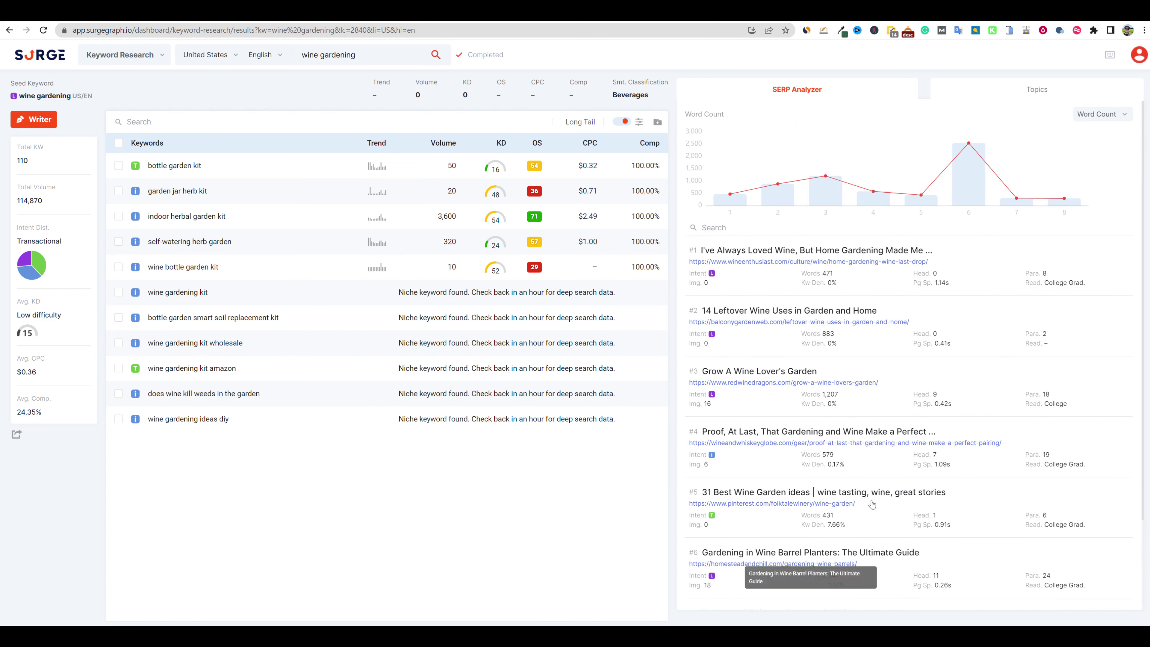
{"action": "mouse_move", "coordinate": [785, 204]}
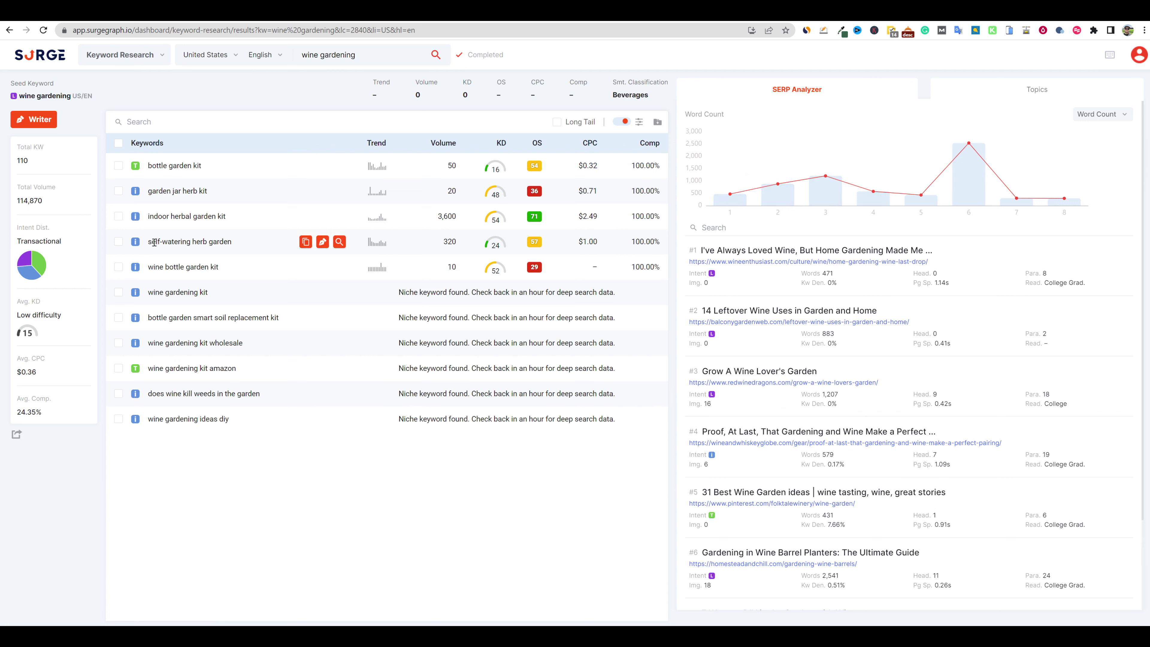
{"action": "left_click", "coordinate": [1124, 114]}
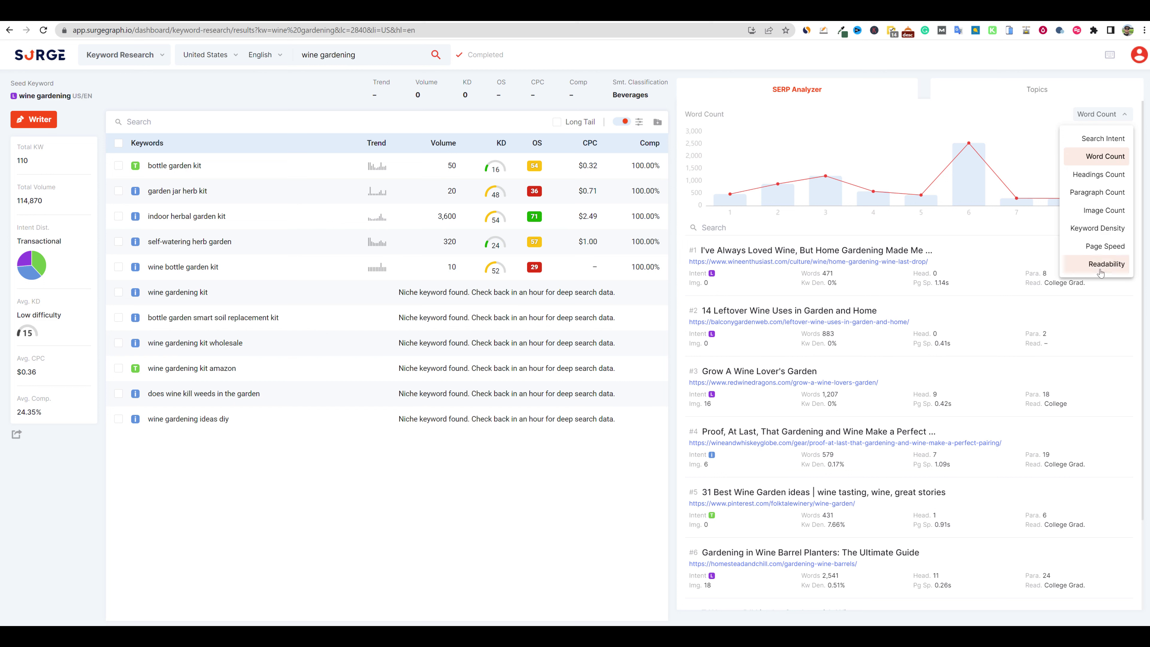
{"action": "left_click", "coordinate": [1073, 99]}
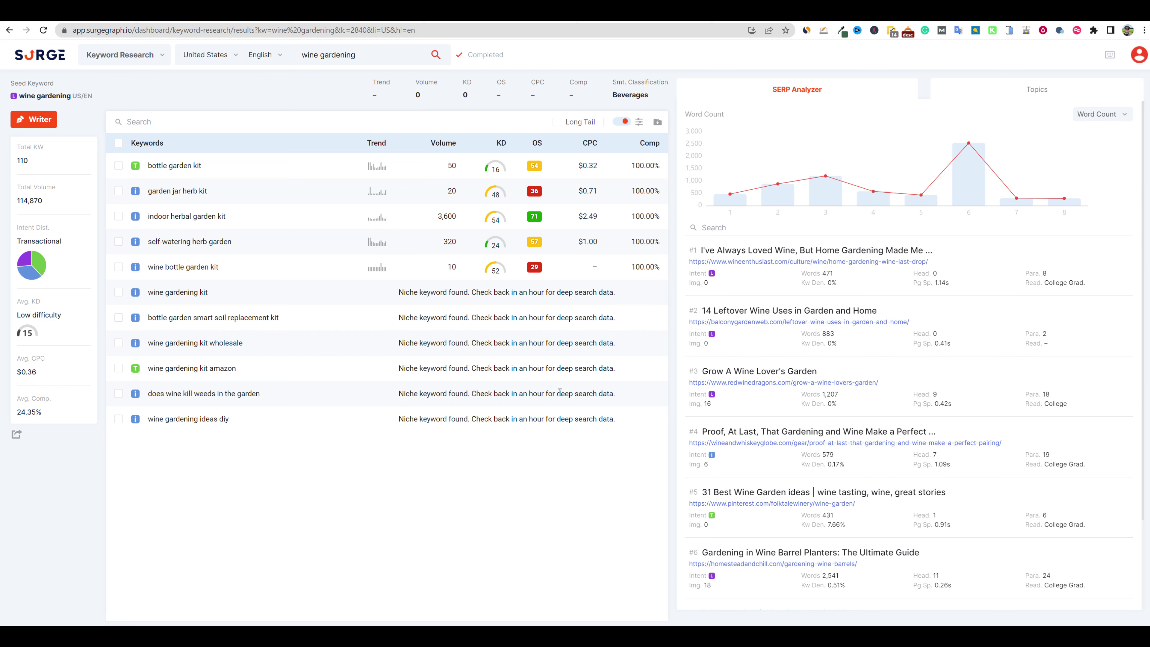
{"action": "left_click", "coordinate": [152, 58]}
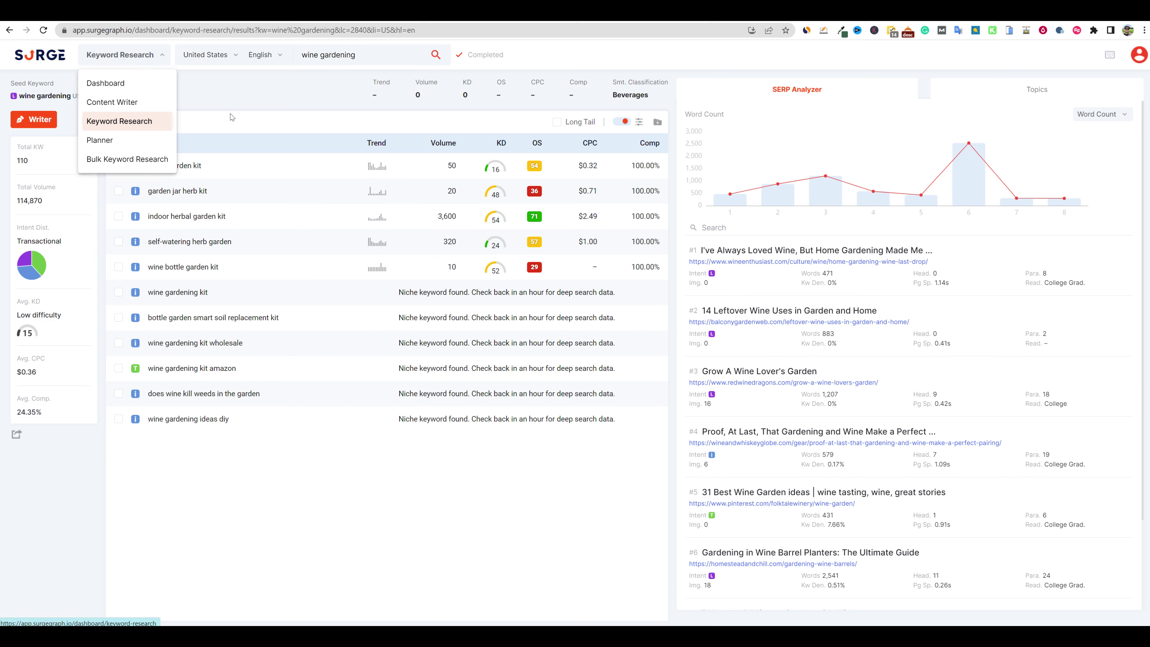
Close the tools list and review the filter panel without changing any filters.
{"action": "left_click", "coordinate": [265, 118]}
{"action": "mouse_move", "coordinate": [268, 195]}
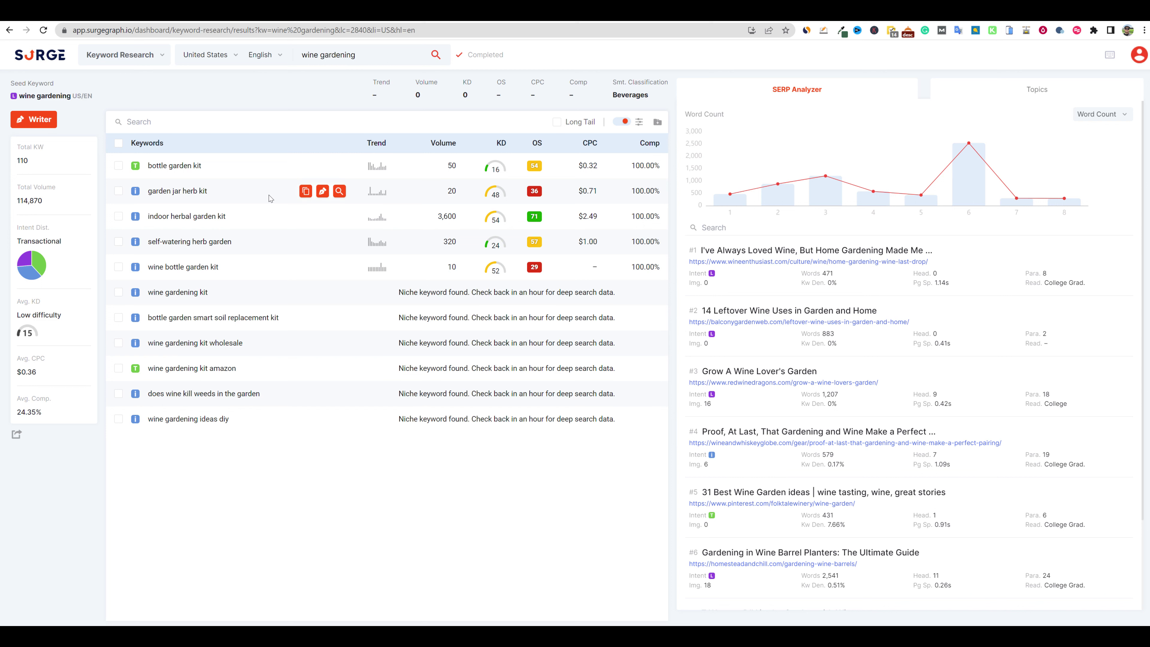
{"action": "left_click", "coordinate": [639, 122]}
{"action": "left_click", "coordinate": [346, 121]}
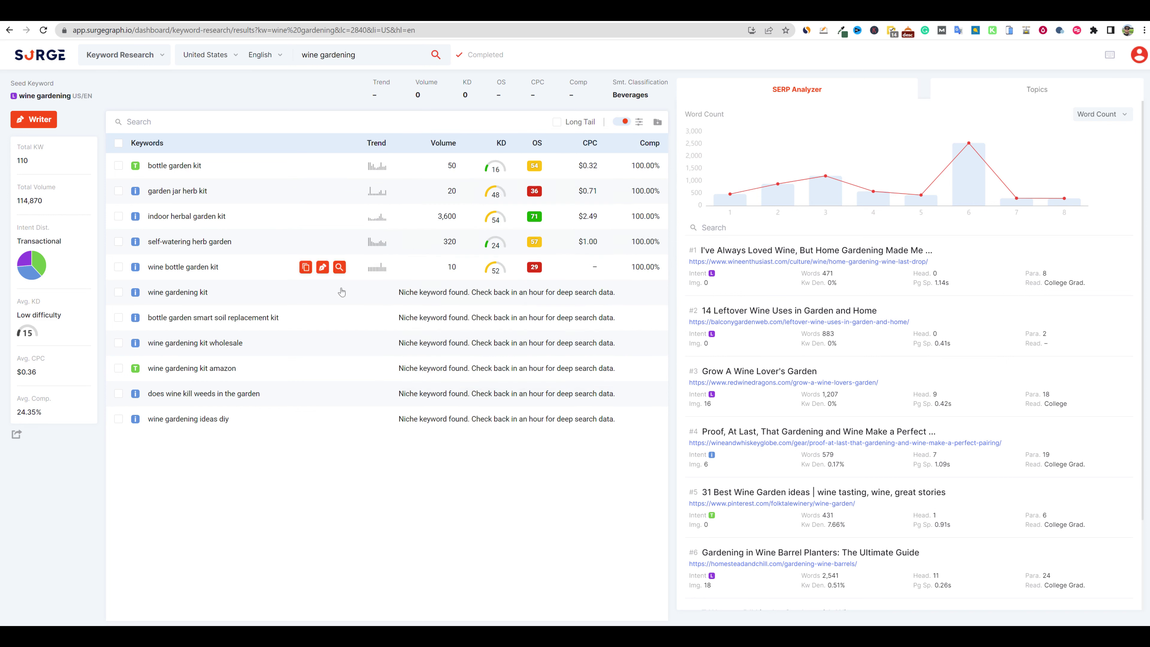